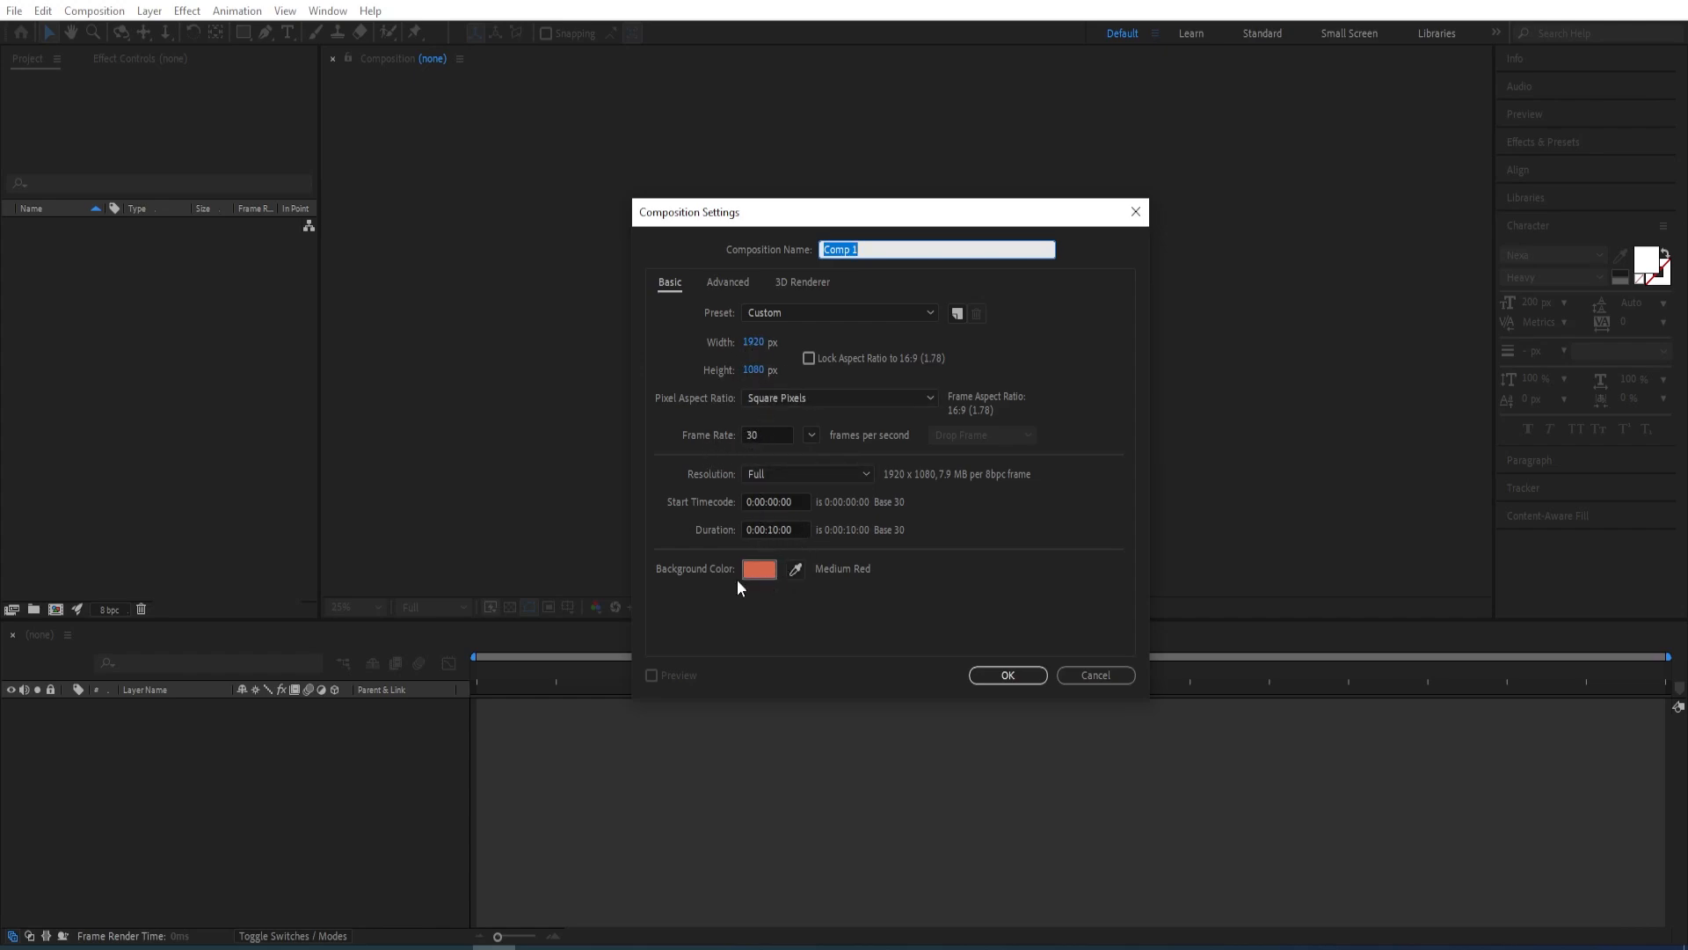
Create a 1920 x 1080, 30 fps, 10-second composition with background color D4674C
left_click(776, 573)
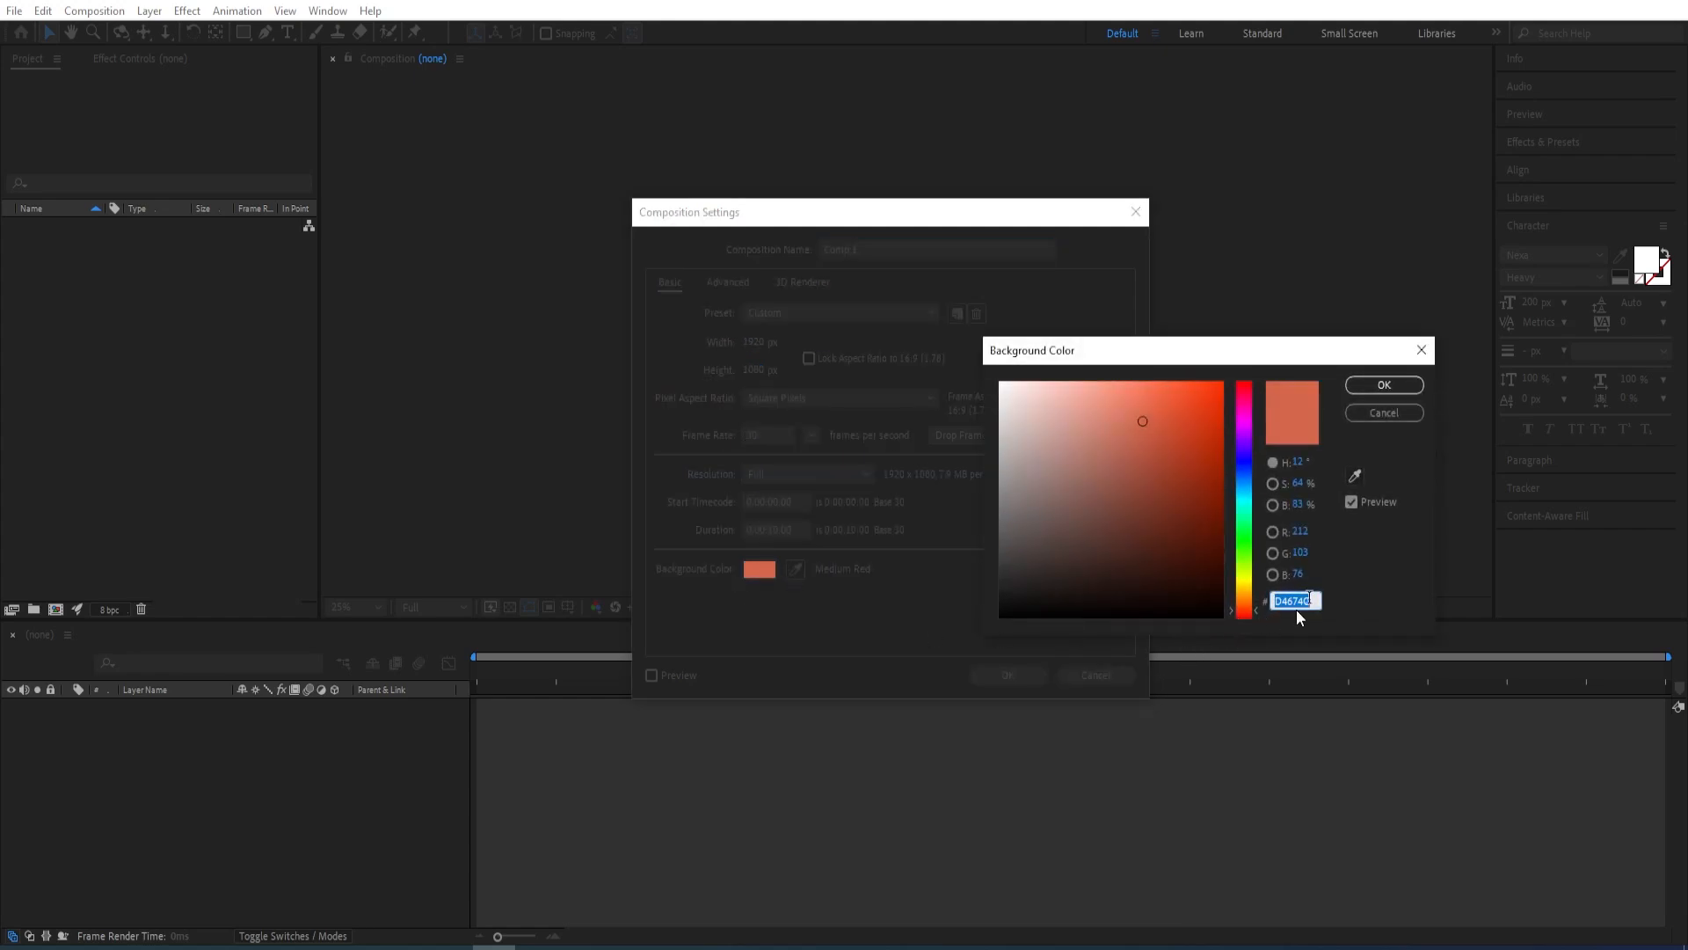
left_click(1377, 387)
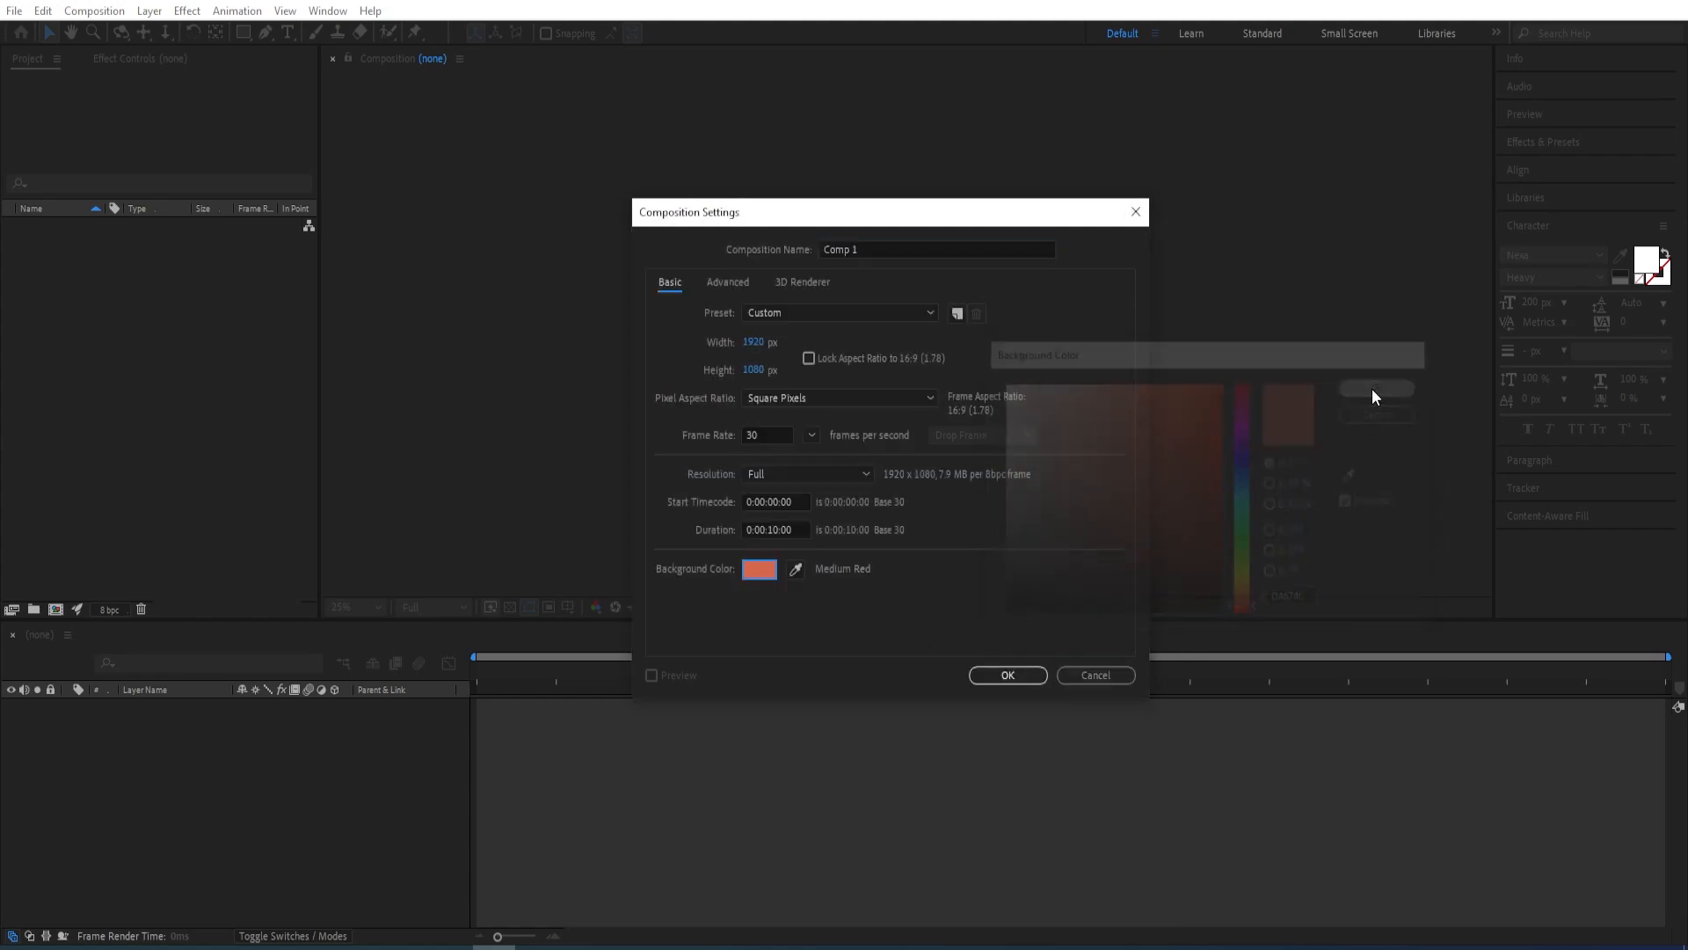
left_click(1007, 676)
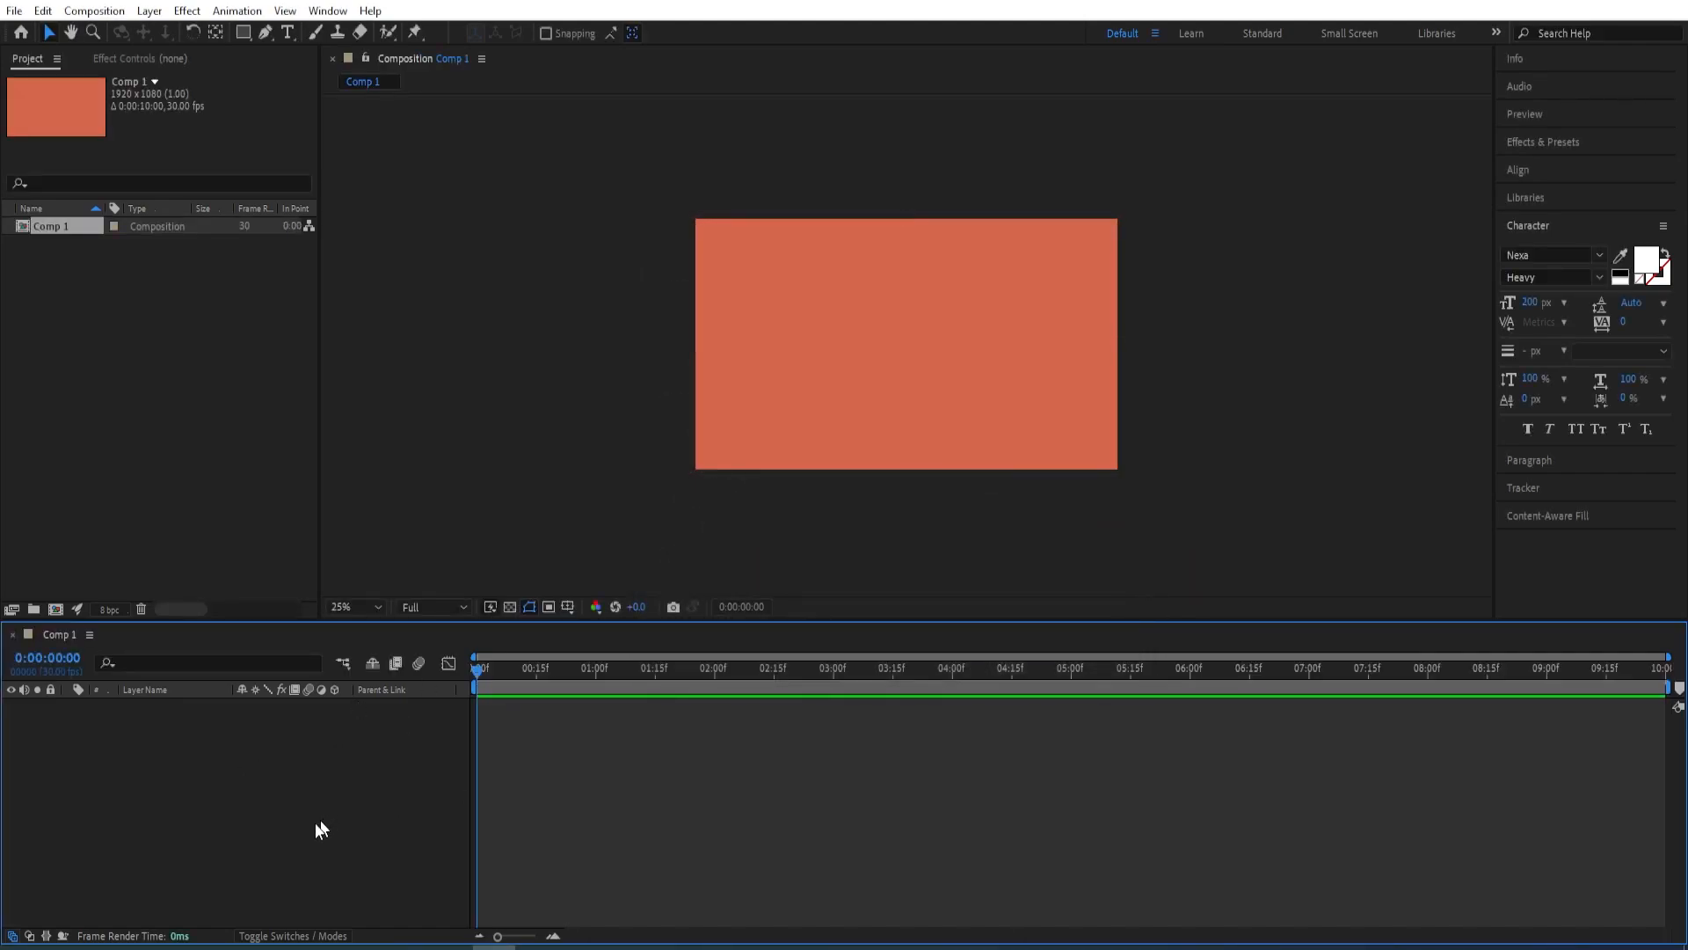
Add a full-size 1920 x 1080 solid layer named bg in color D4674C
right_click(186, 839)
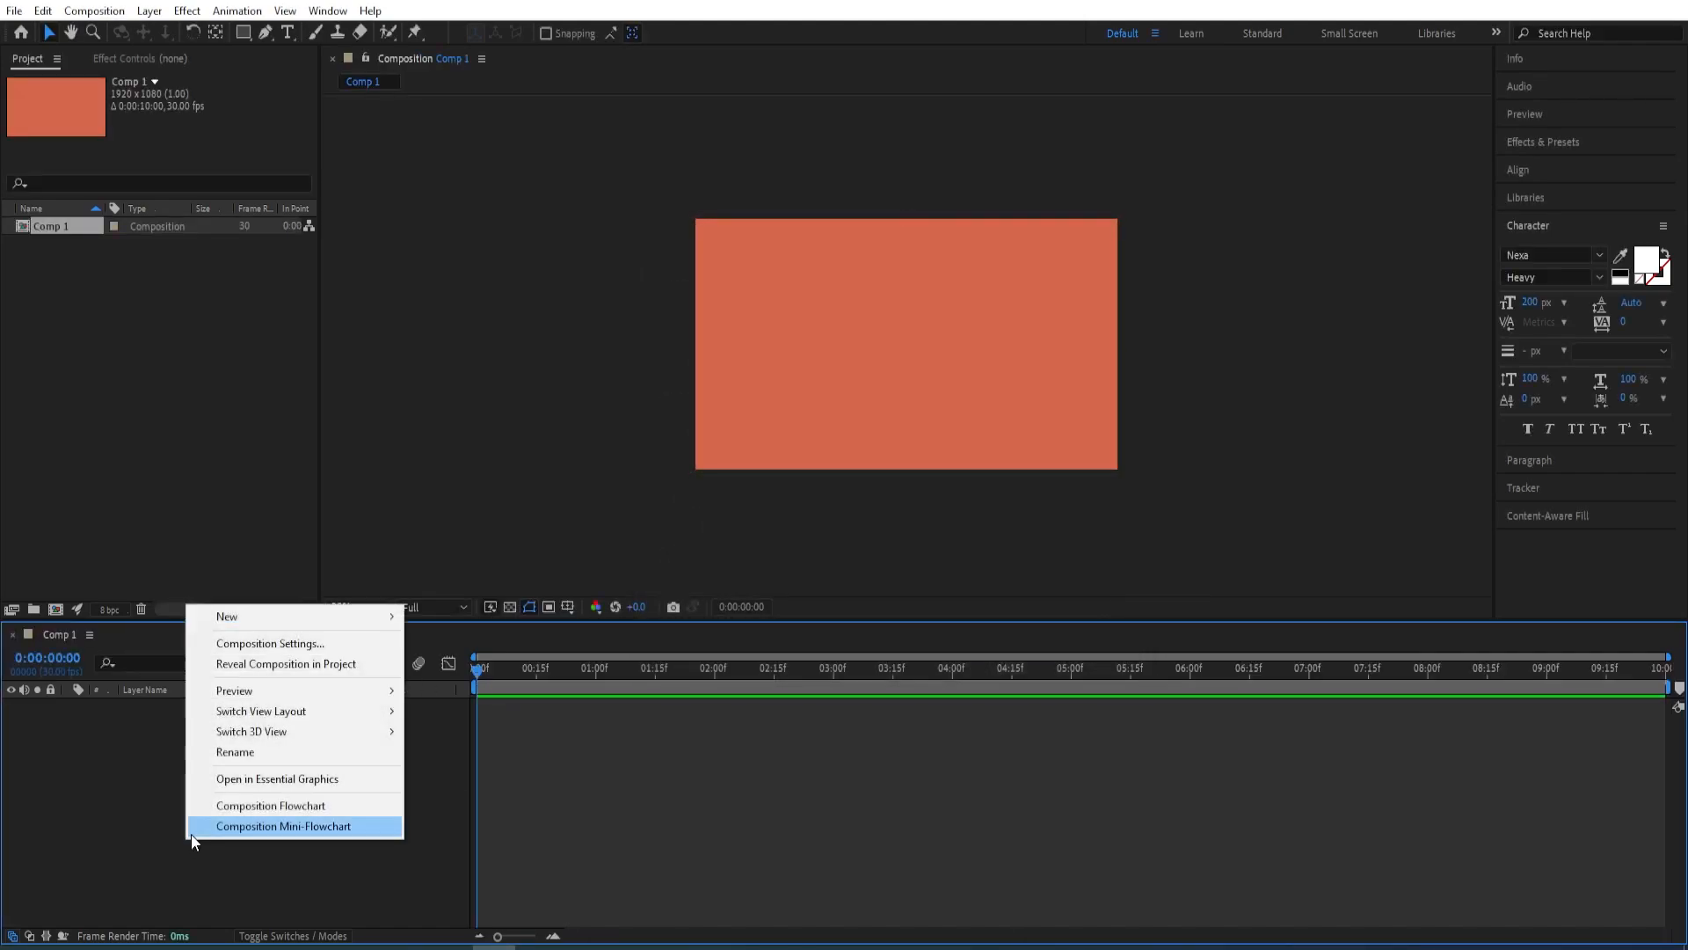
mouse_move(227, 618)
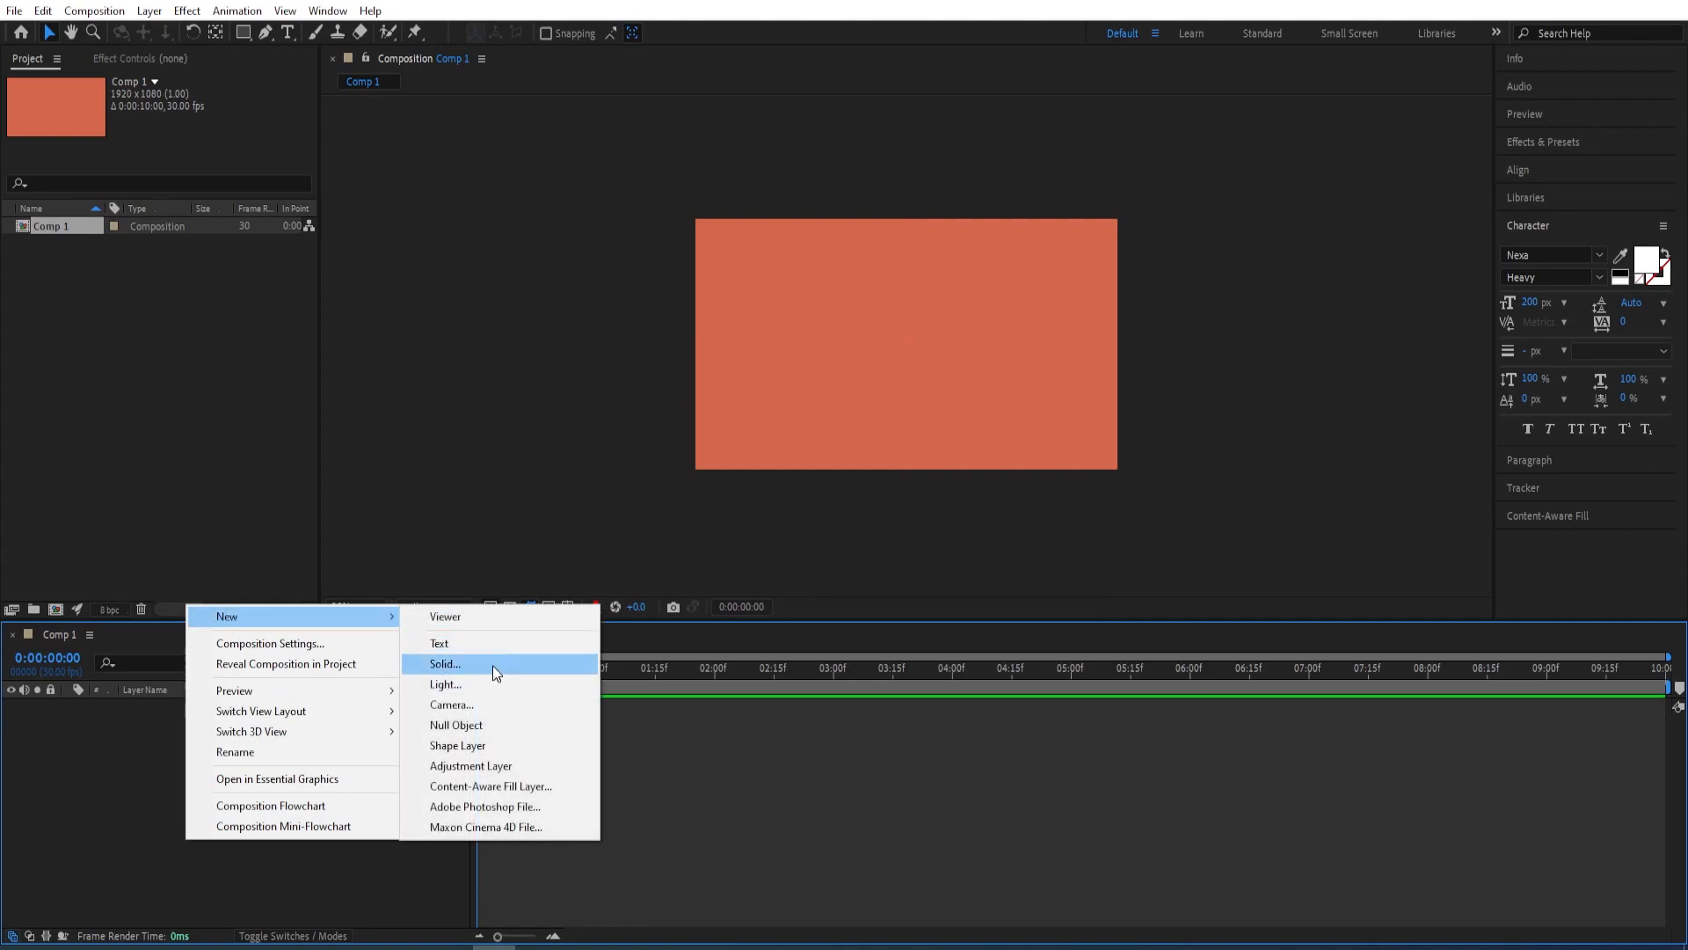
left_click(492, 665)
type("bg")
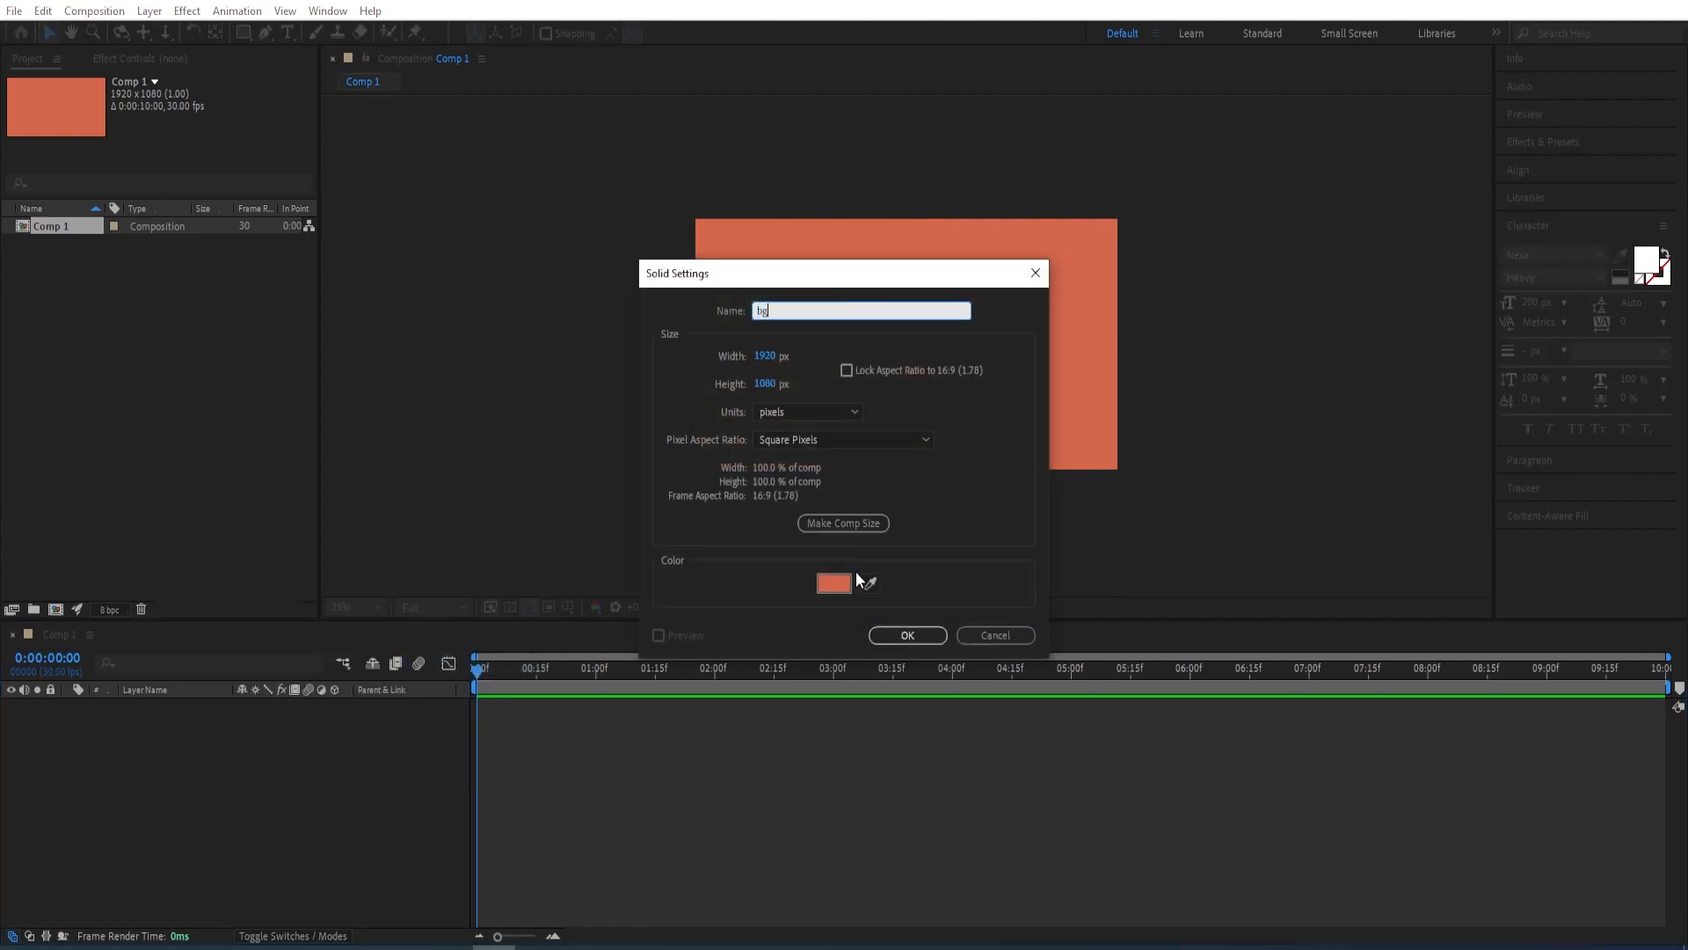
left_click(842, 583)
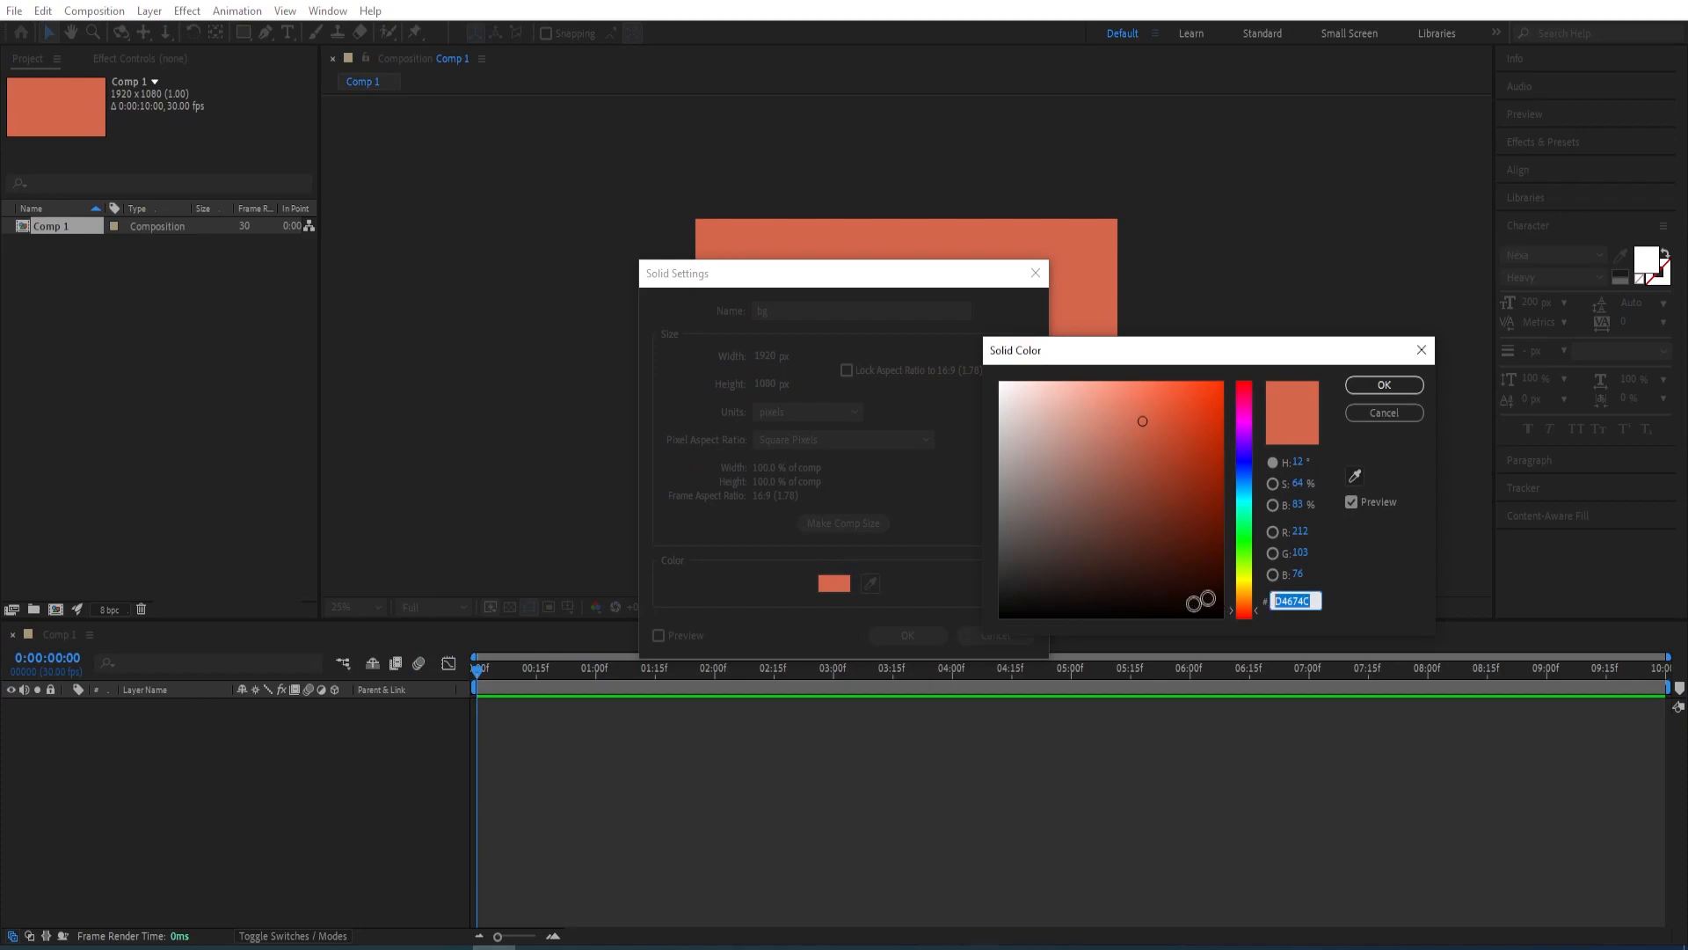
left_click(1382, 387)
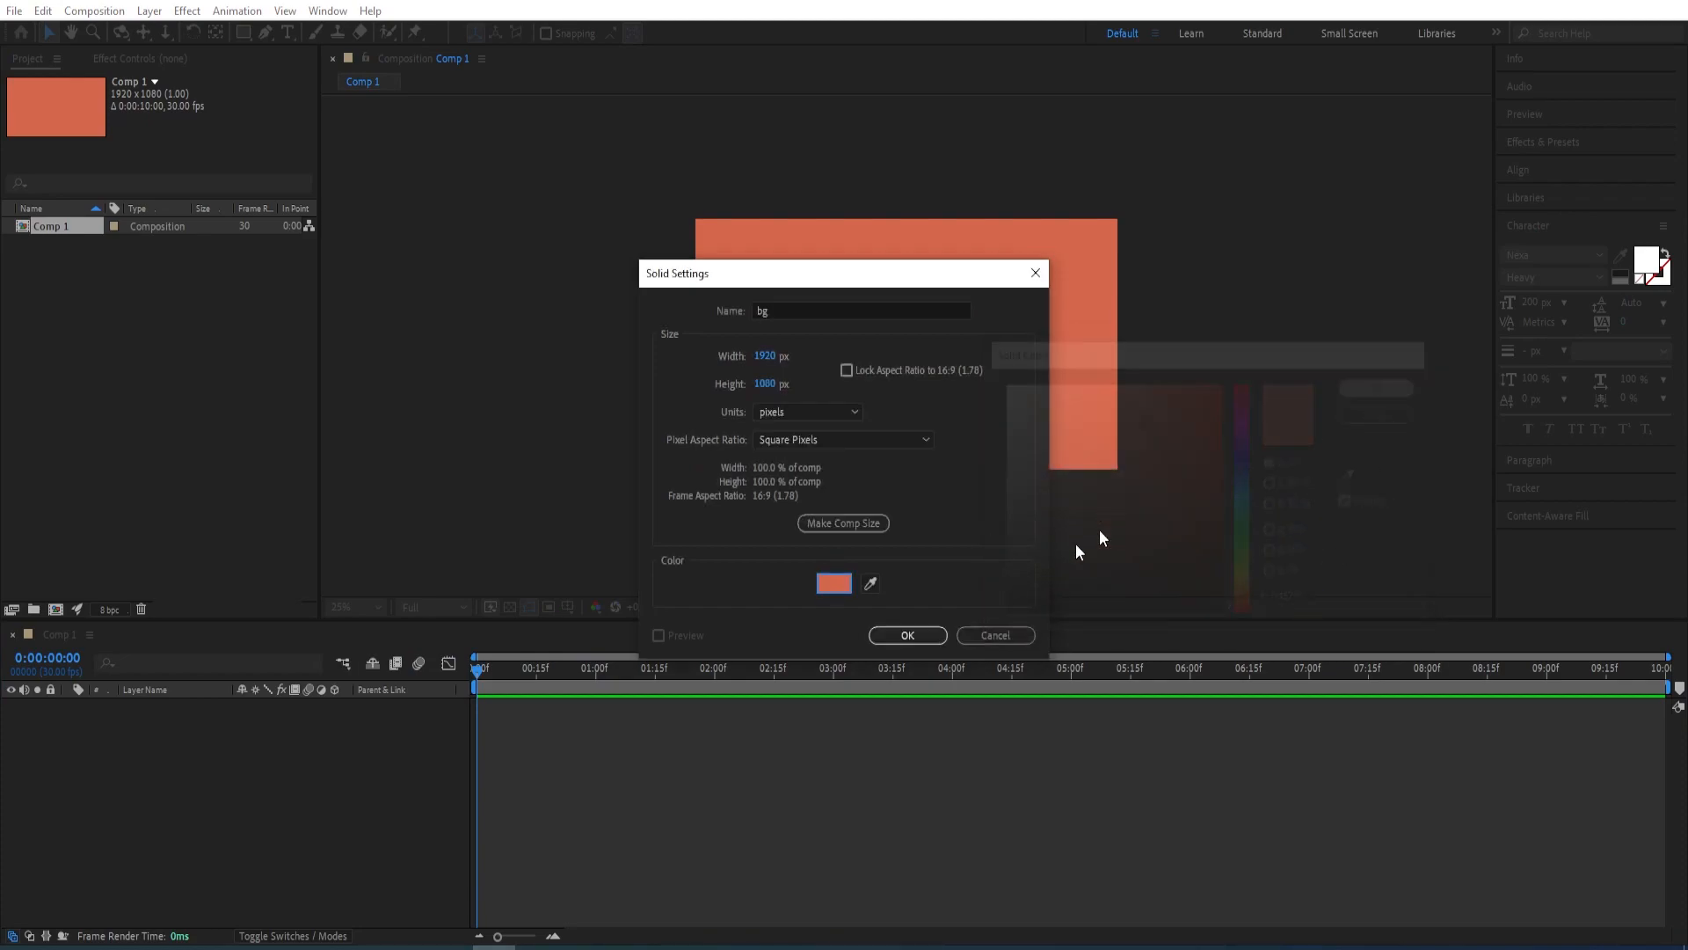
left_click(907, 635)
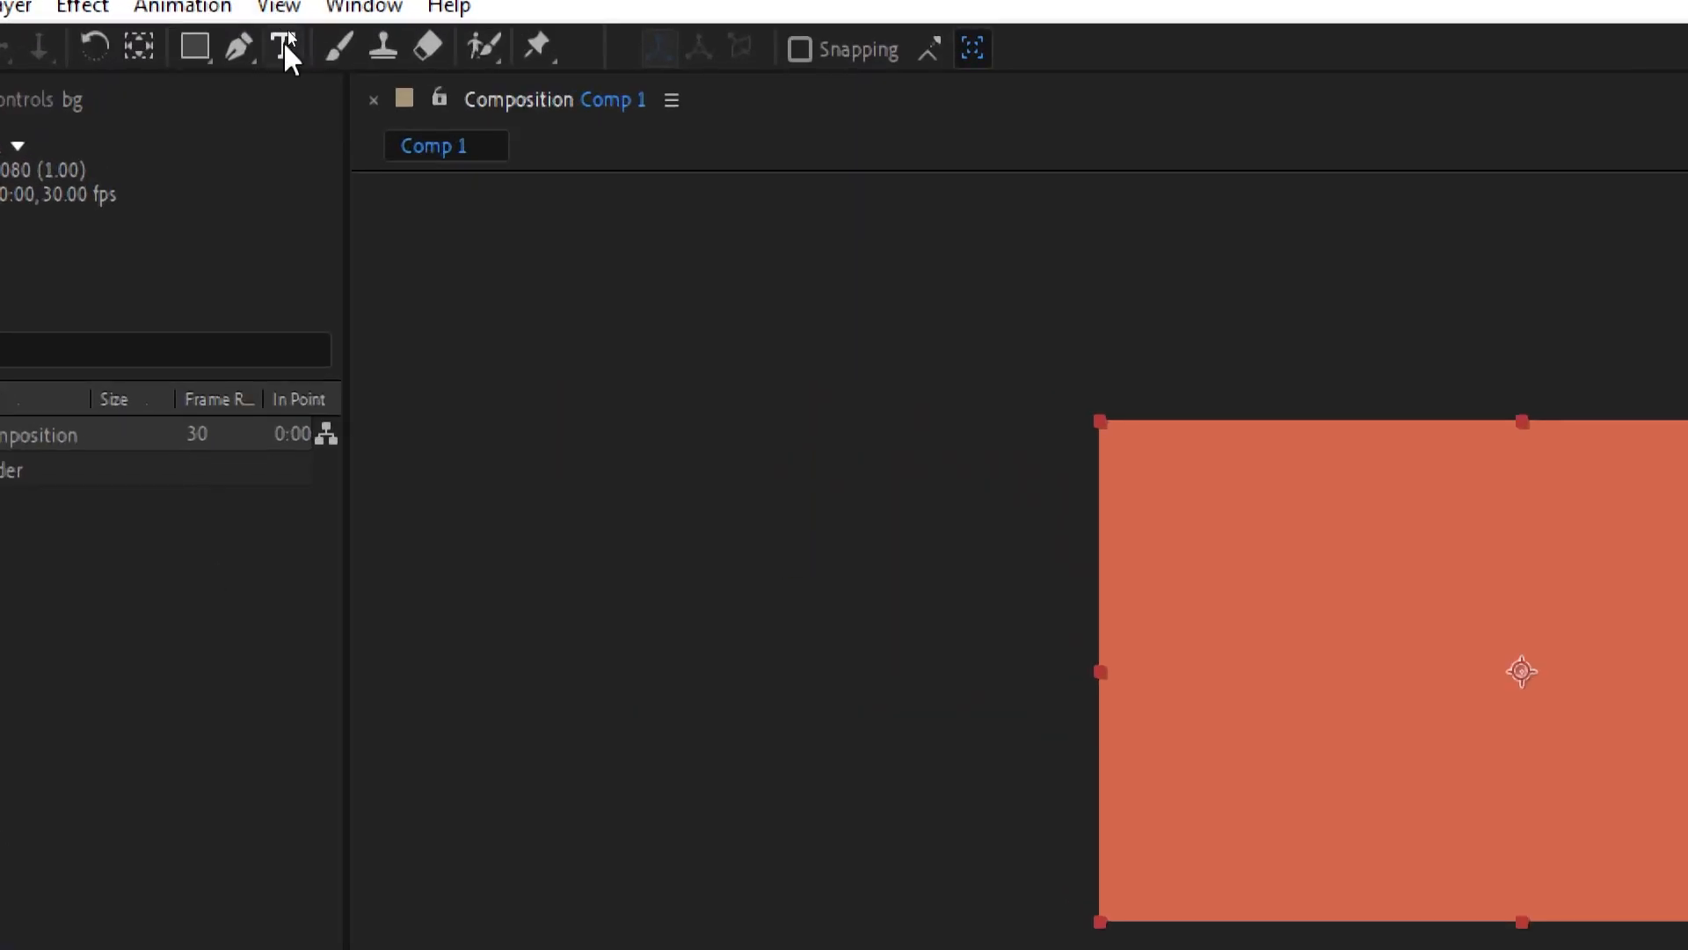
Create a text layer reading "MODERN." in the composition with the Horizontal Type tool
left_click(283, 40)
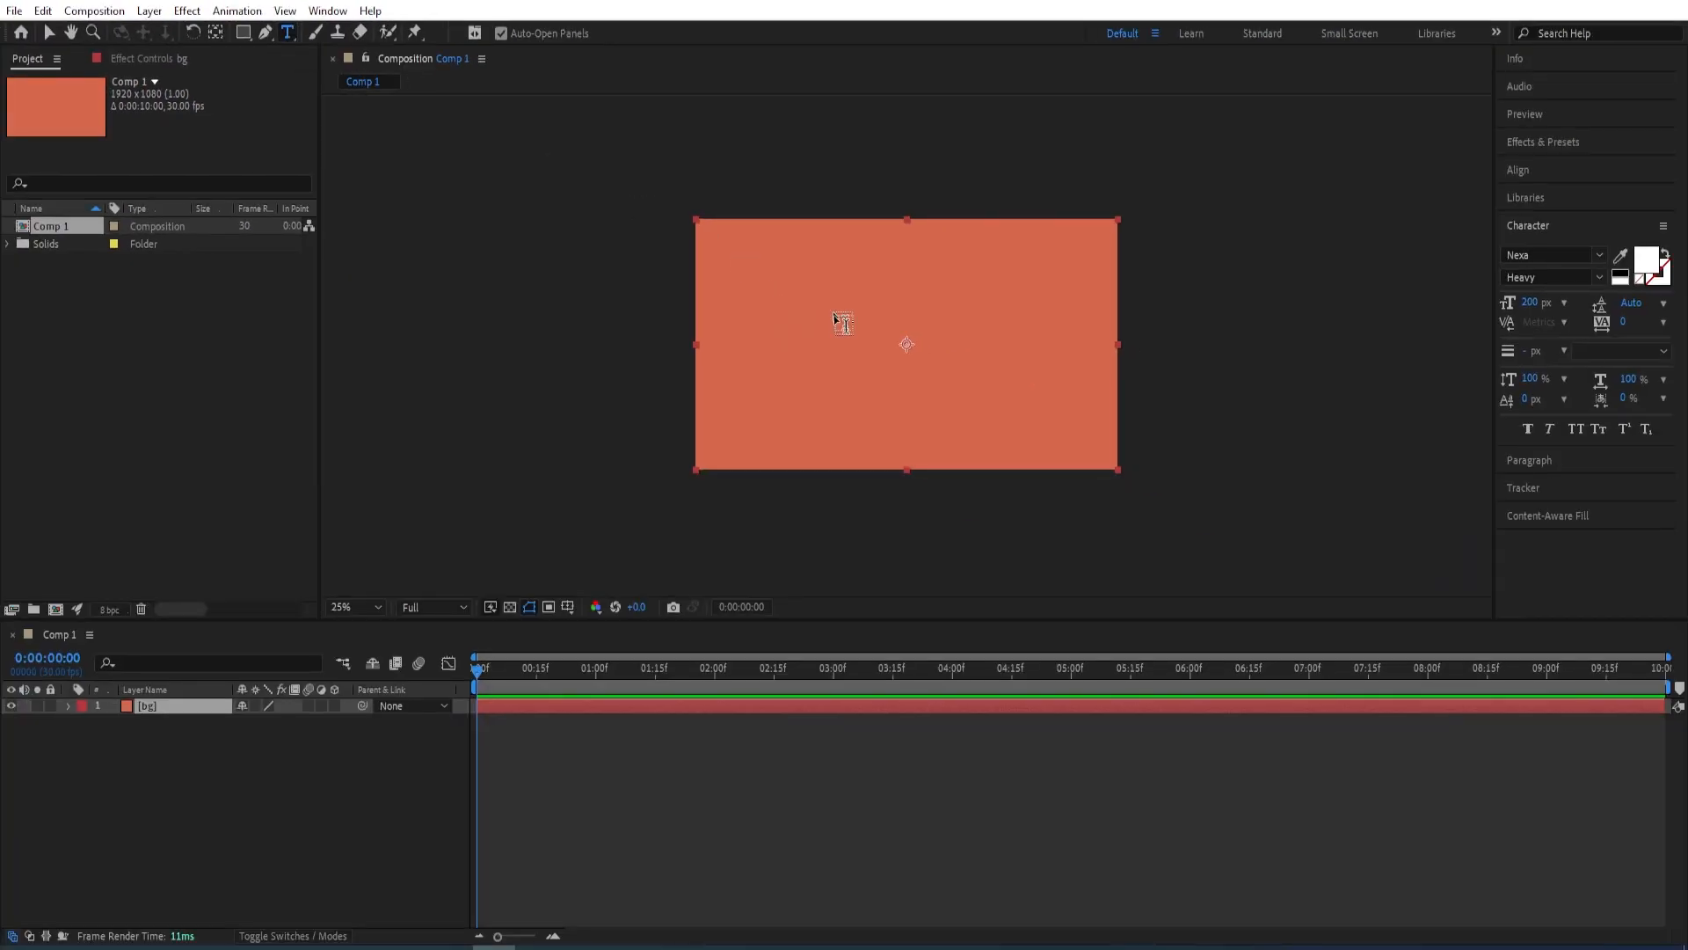
left_click(870, 339)
type("MODERN.")
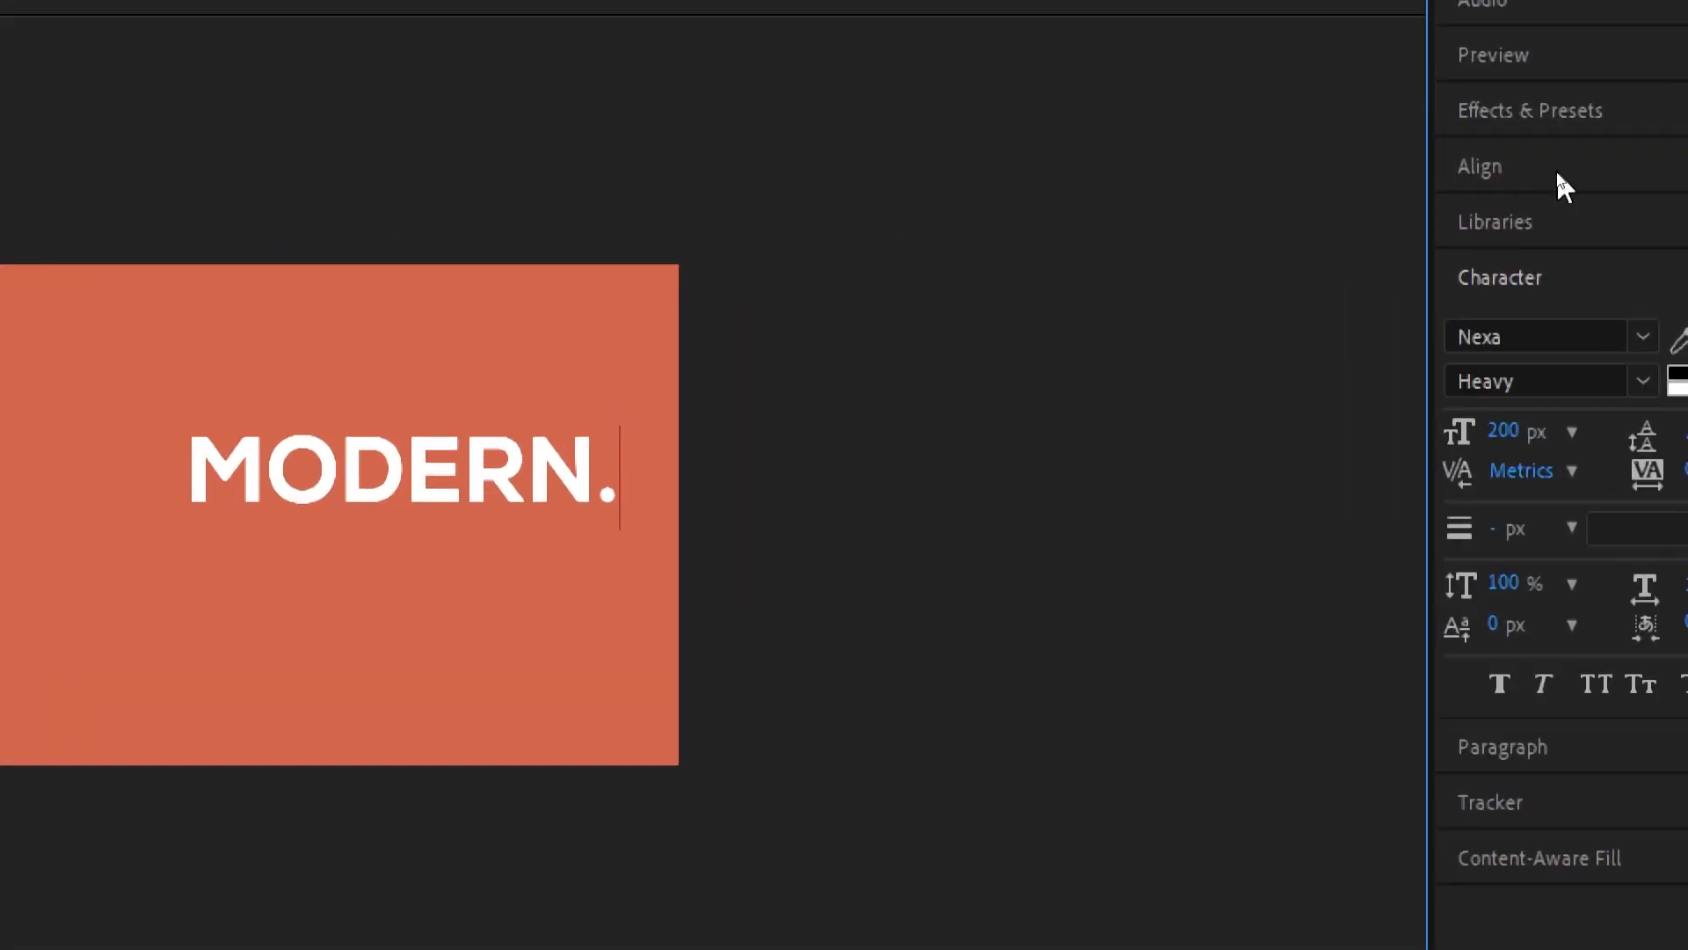
Center the MODERN. text horizontally and vertically in the composition, with its anchor point at the middle of the text
left_click(1555, 169)
left_click(1546, 216)
left_click(1595, 257)
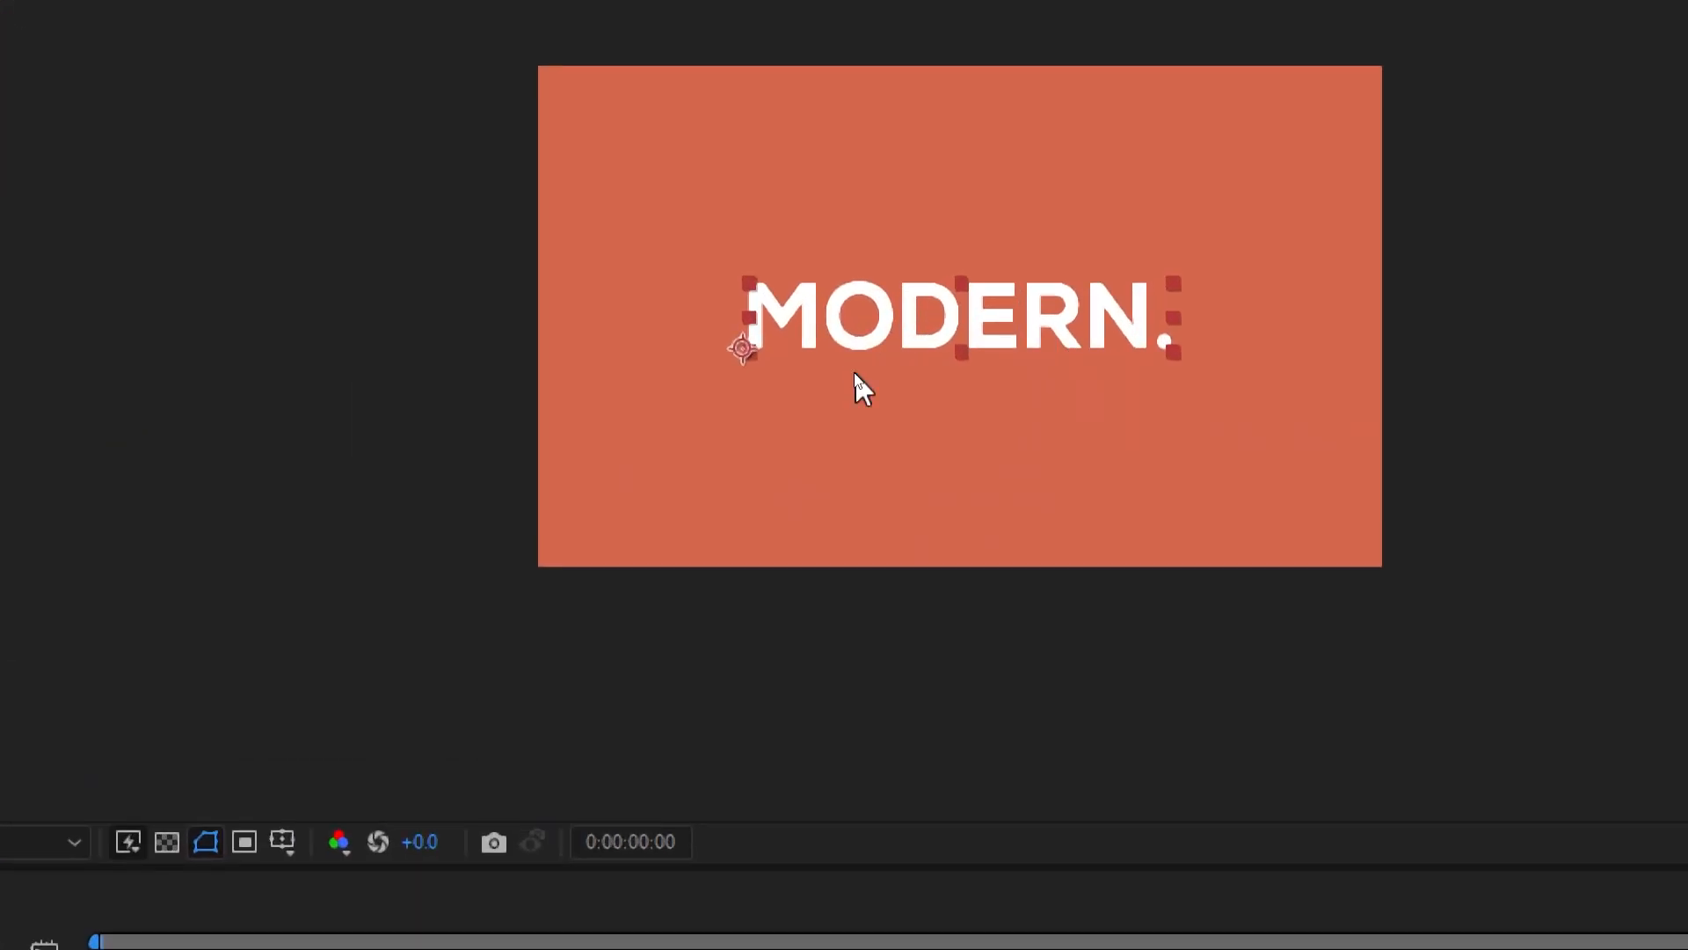
key("ctrl+alt+Home")
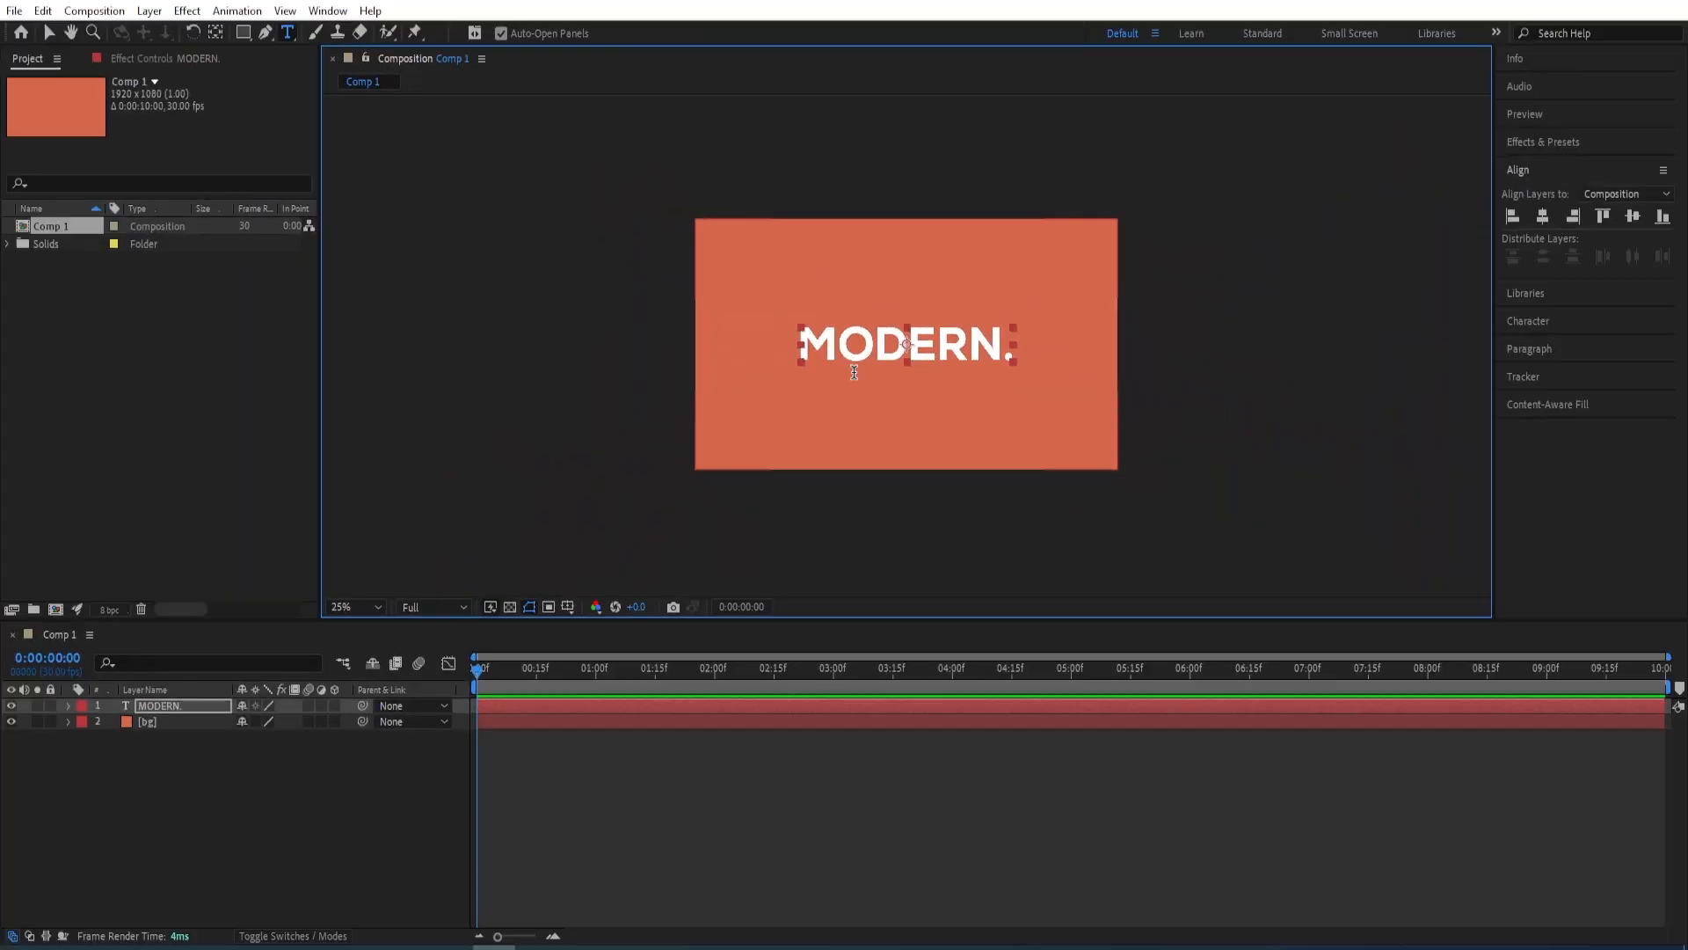
Add a Position text animator to the MODERN. layer
left_click(181, 705)
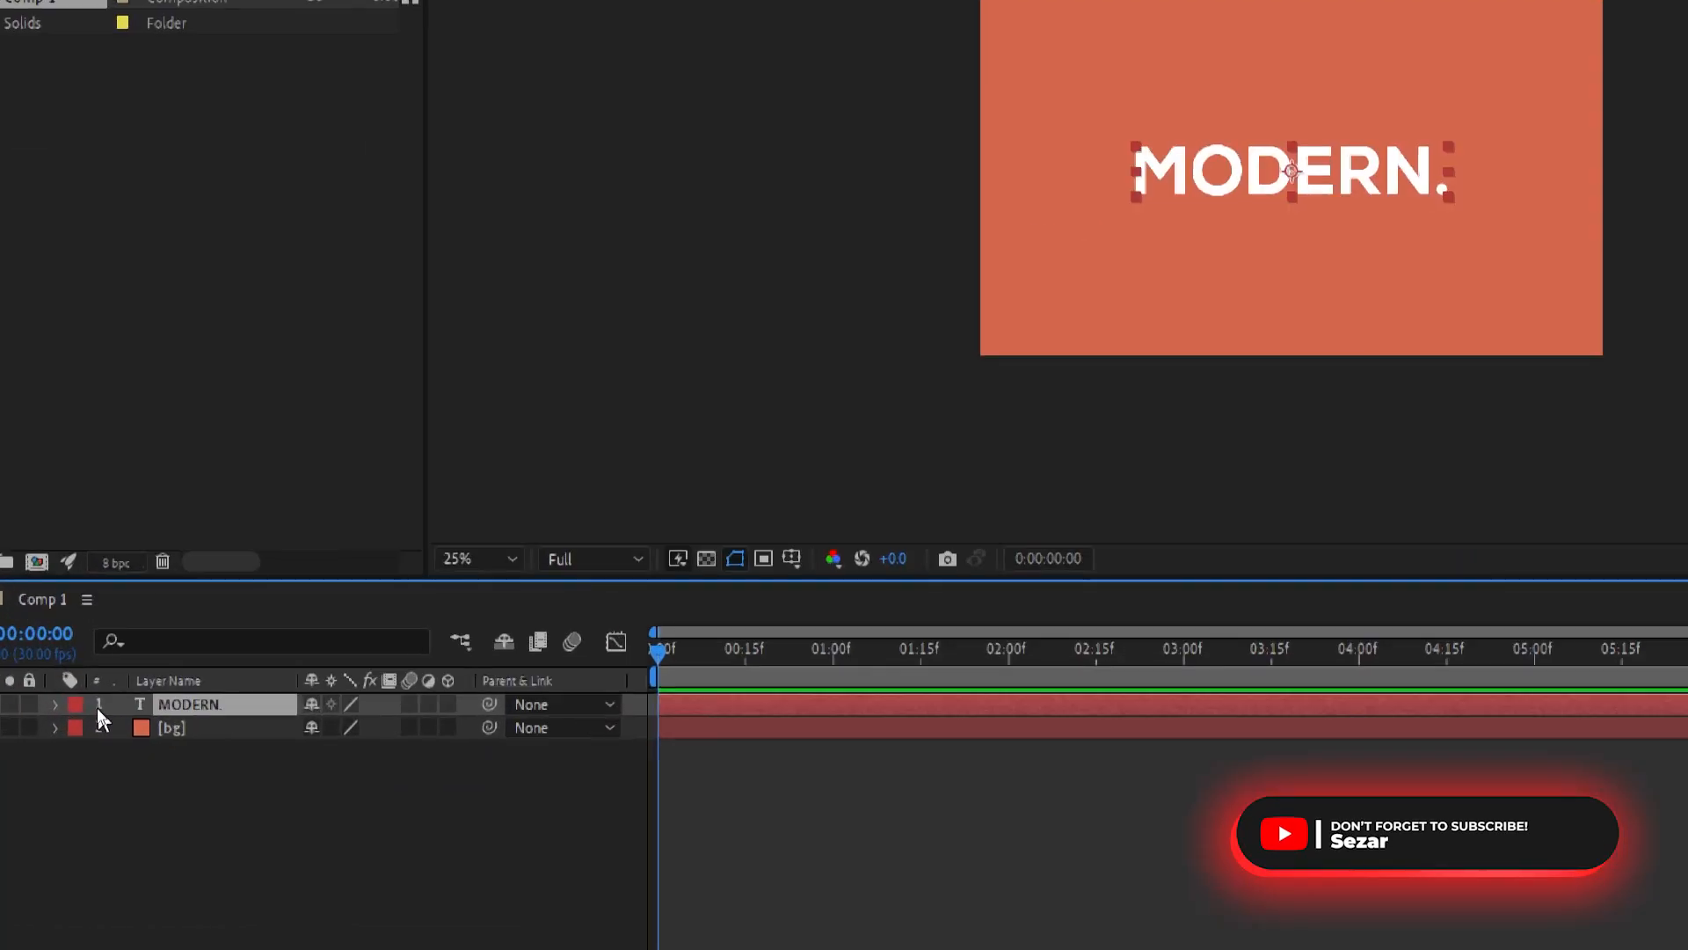
left_click(55, 705)
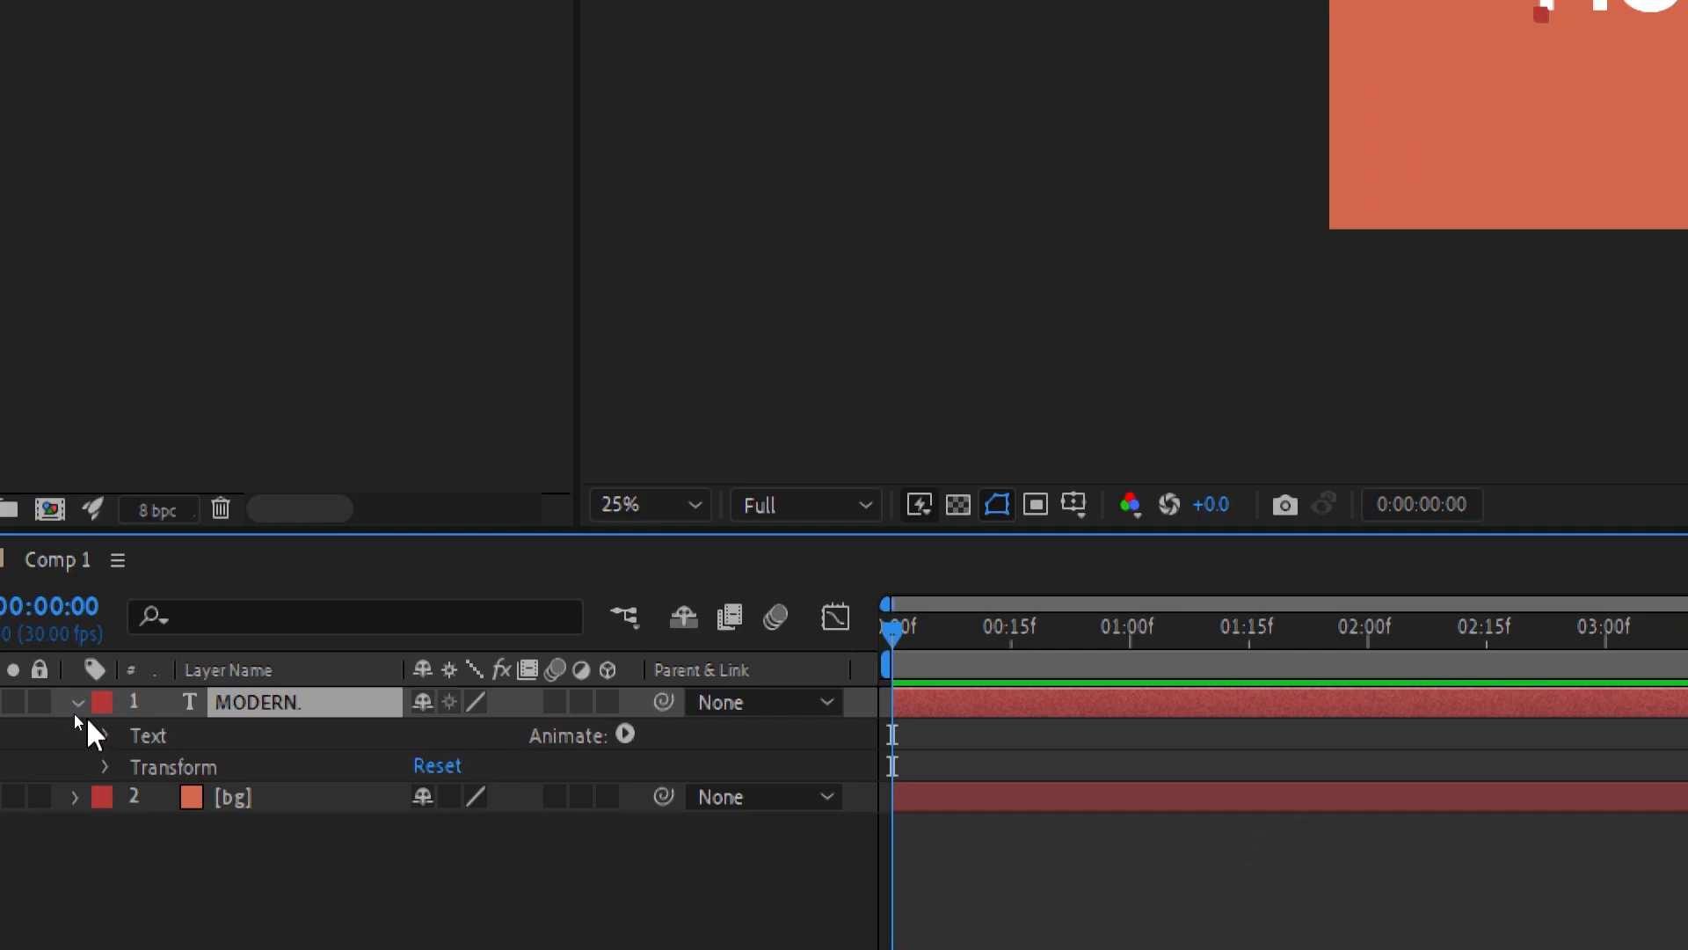
left_click(625, 734)
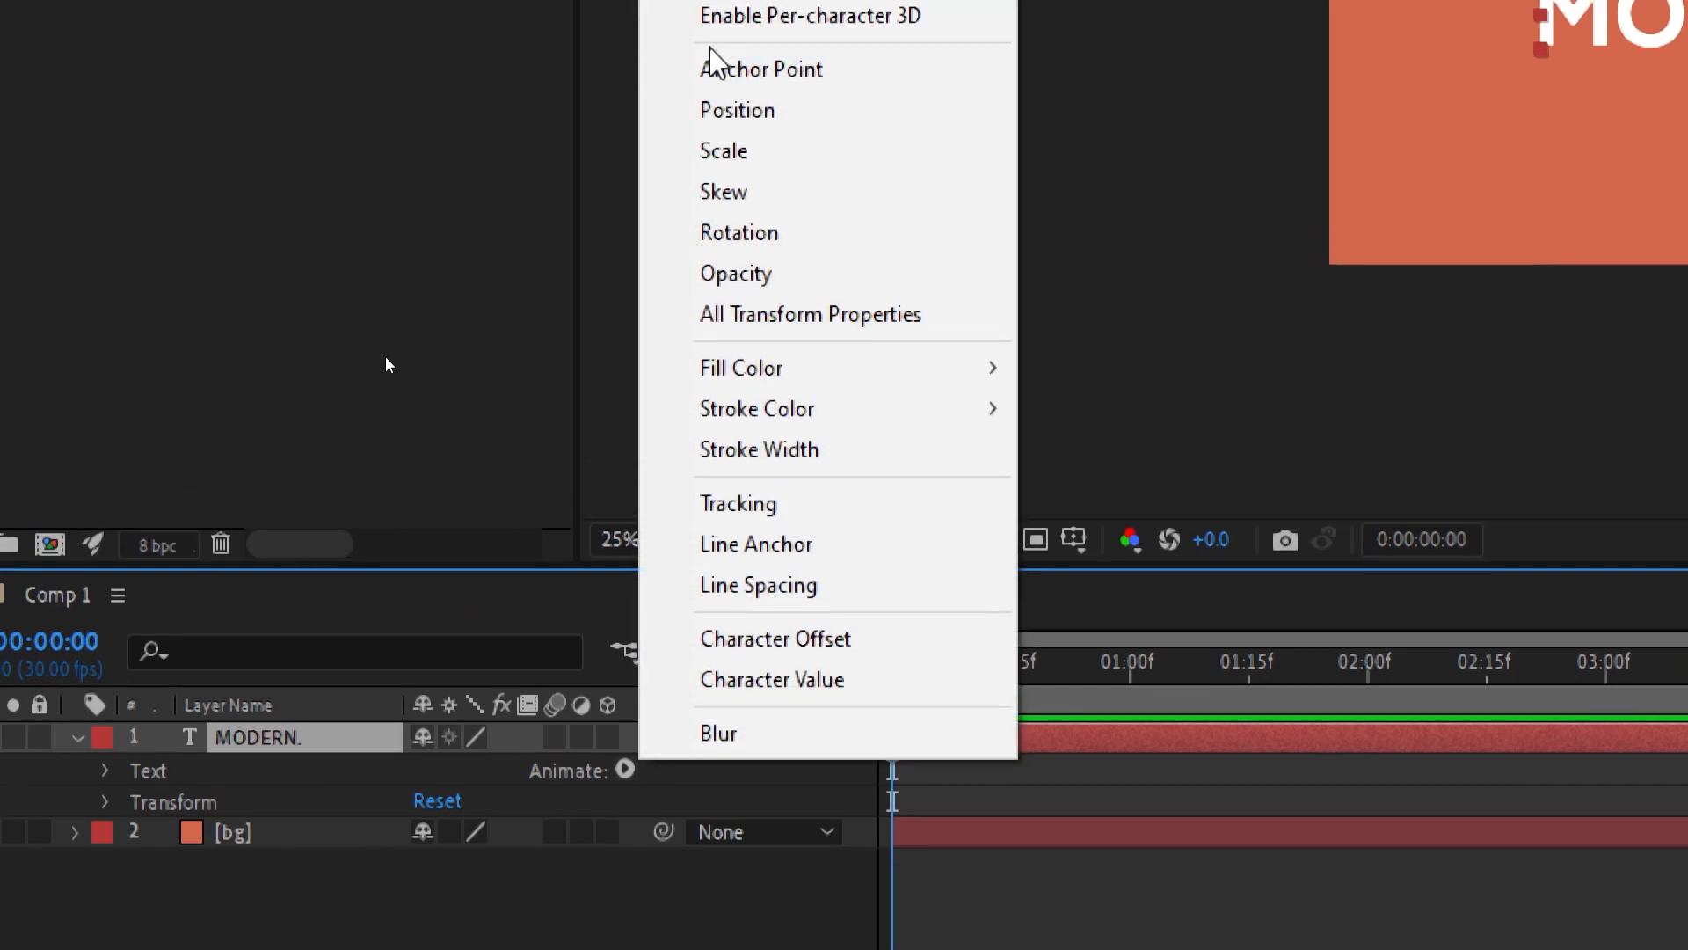
left_click(750, 113)
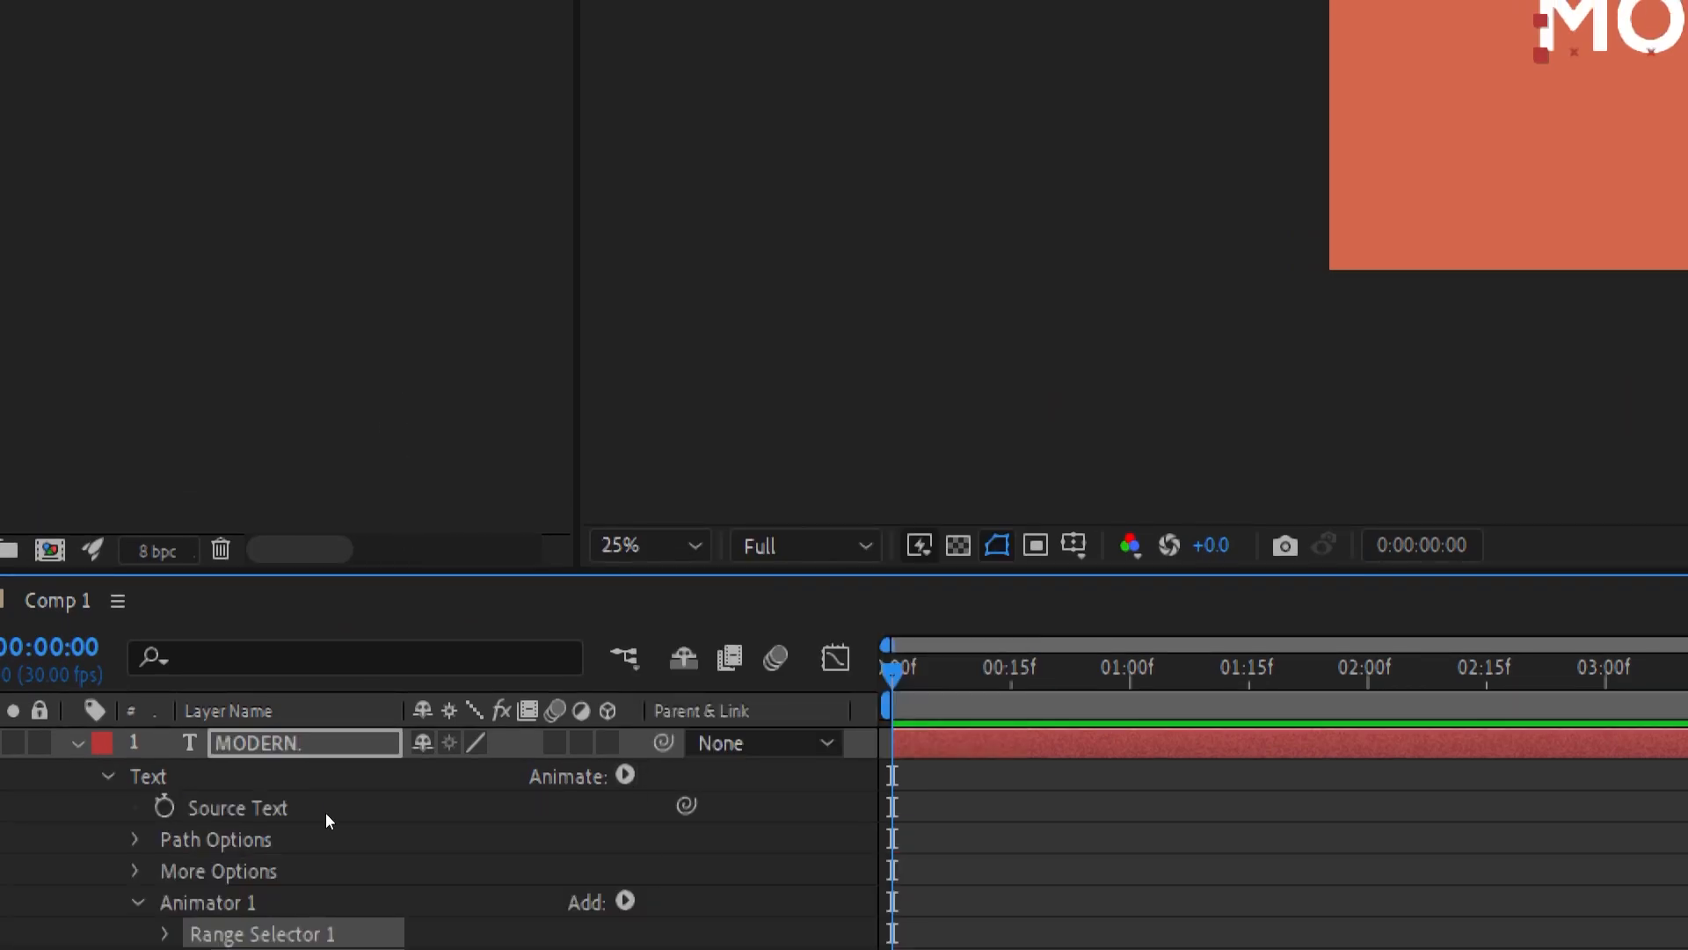
Add the Opacity and Tracking properties to Animator 1 of the MODERN. layer
left_click(626, 895)
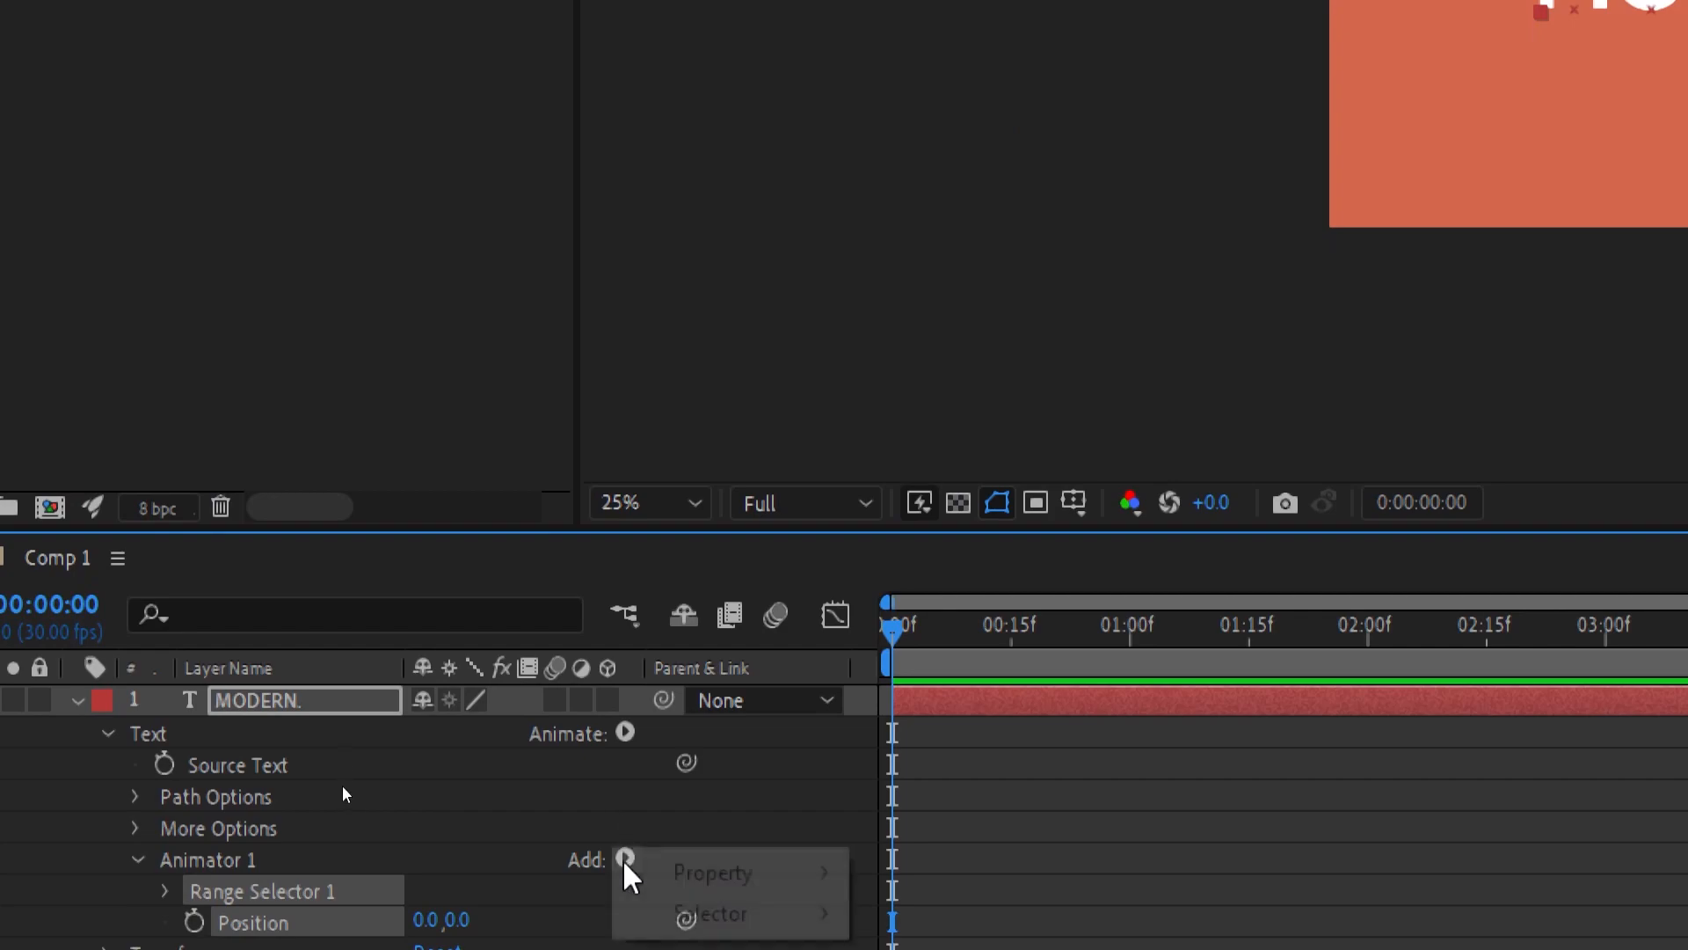
mouse_move(717, 879)
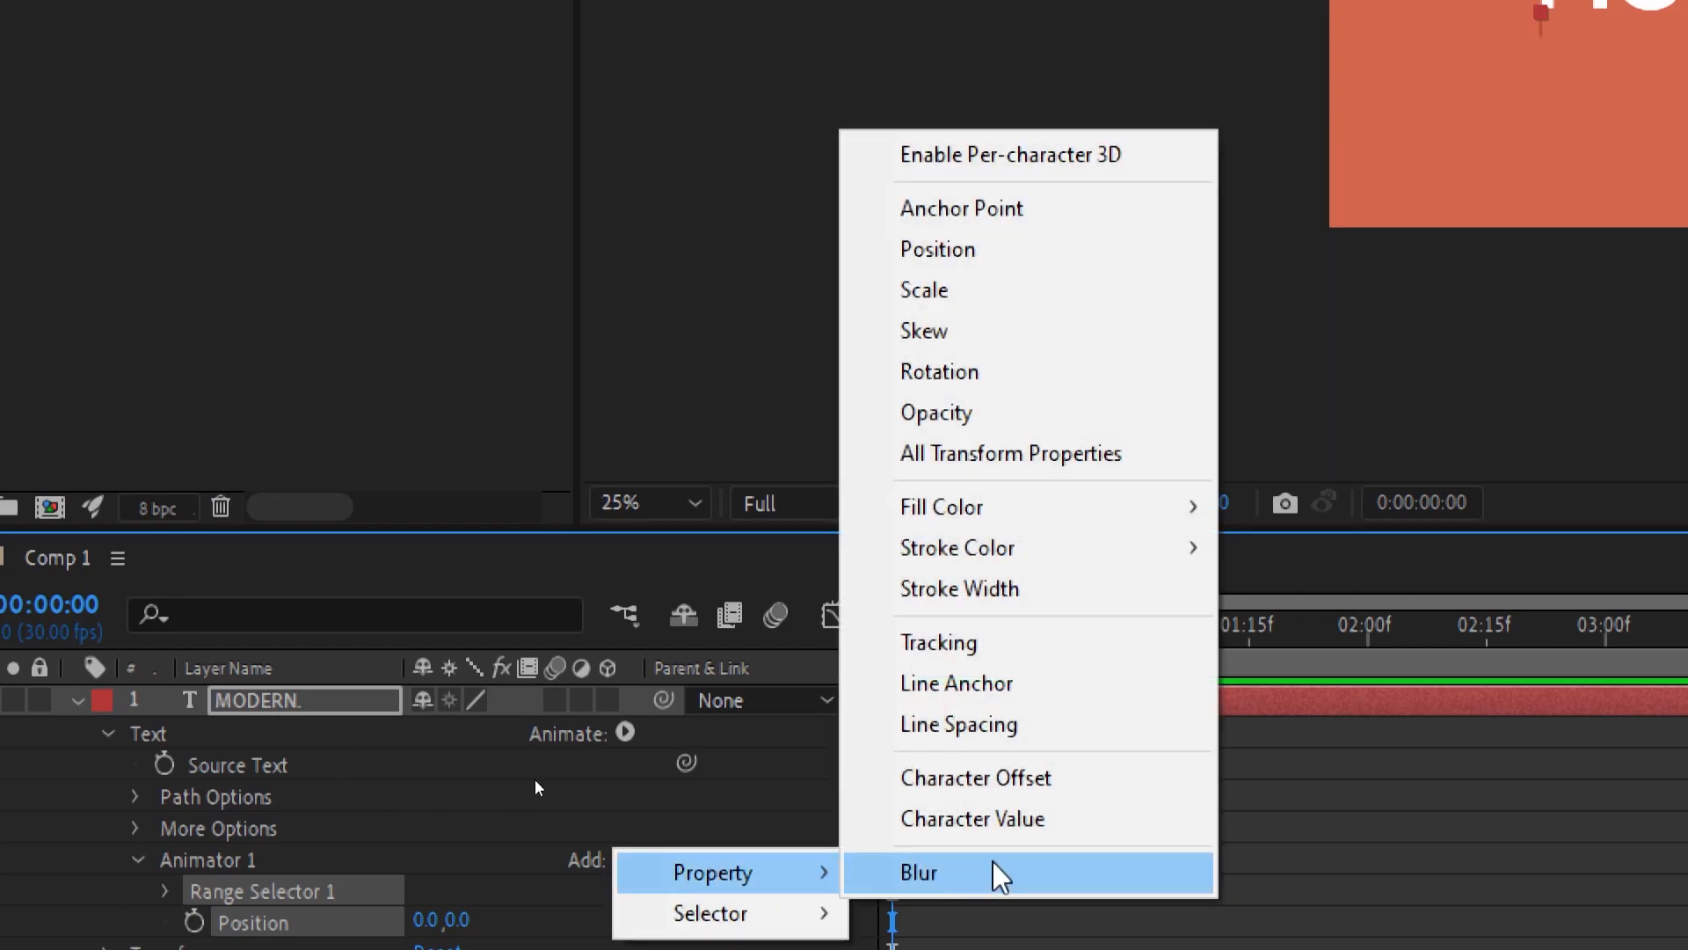
left_click(956, 415)
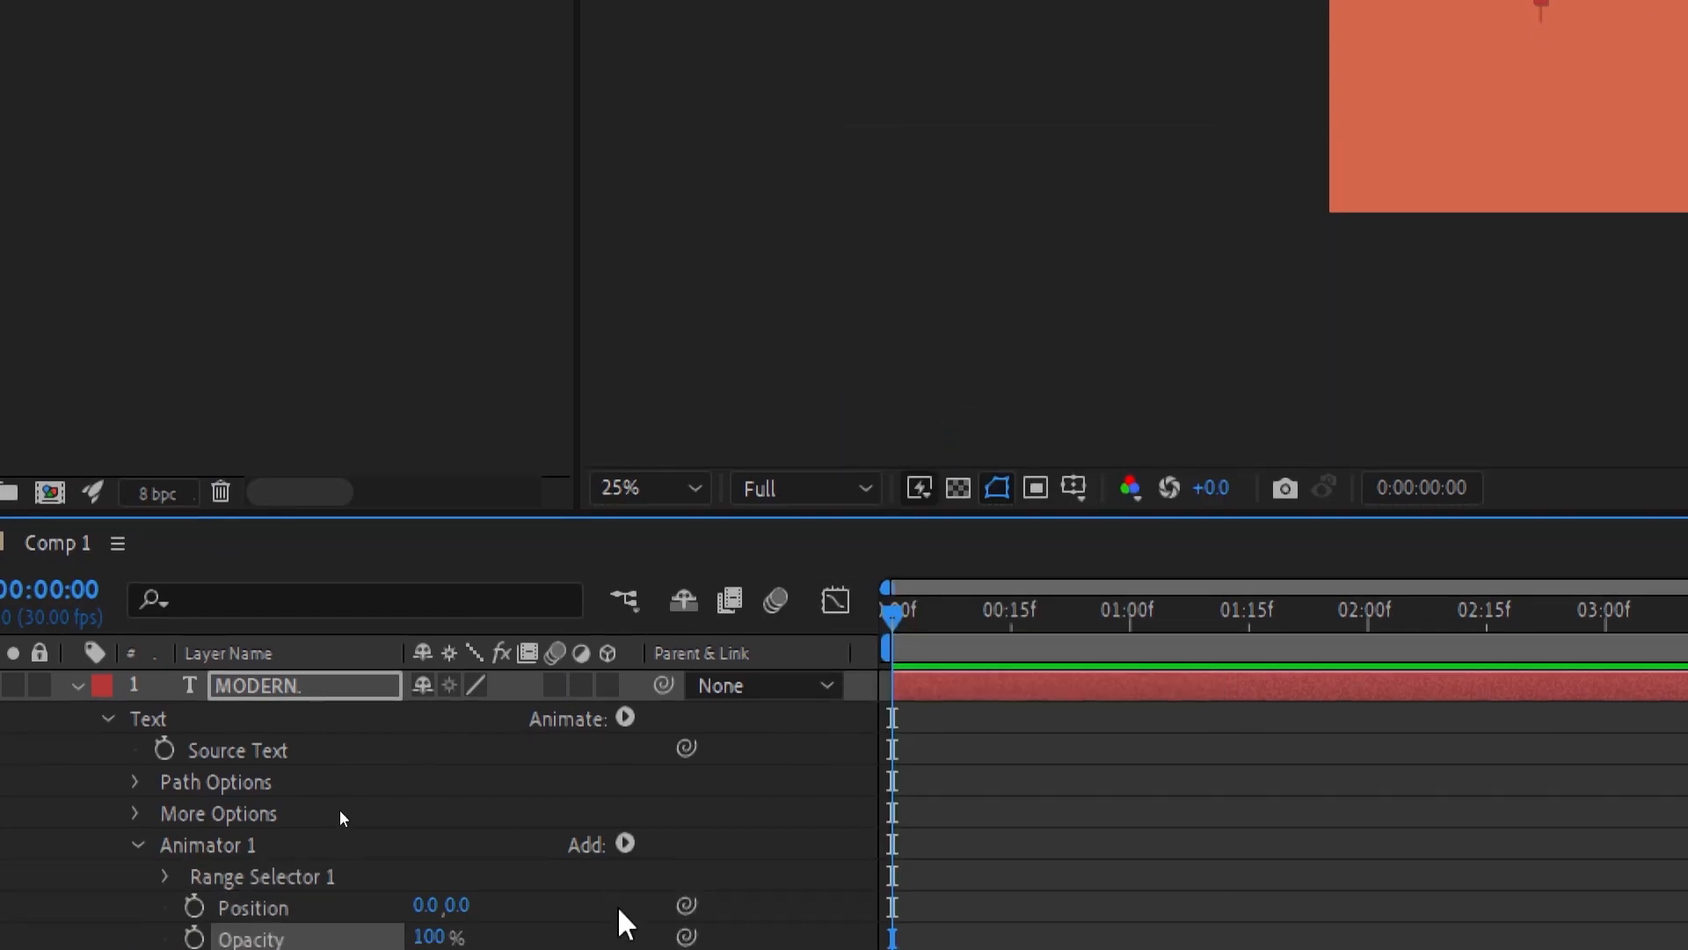
left_click(625, 846)
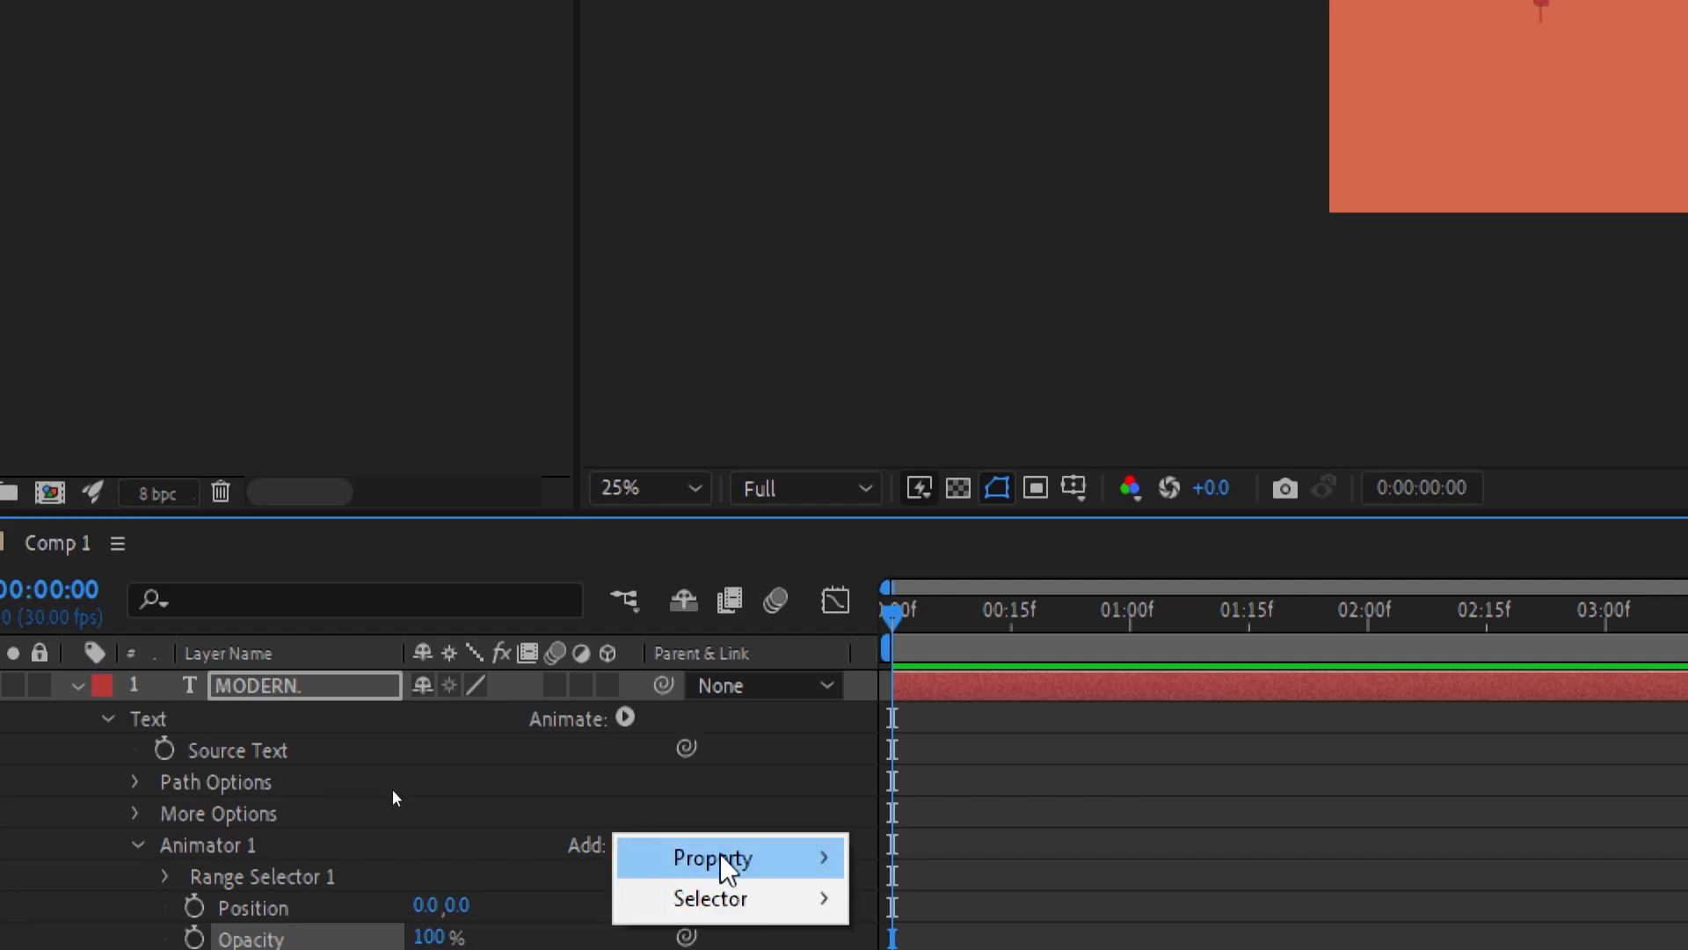
mouse_move(714, 858)
left_click(969, 636)
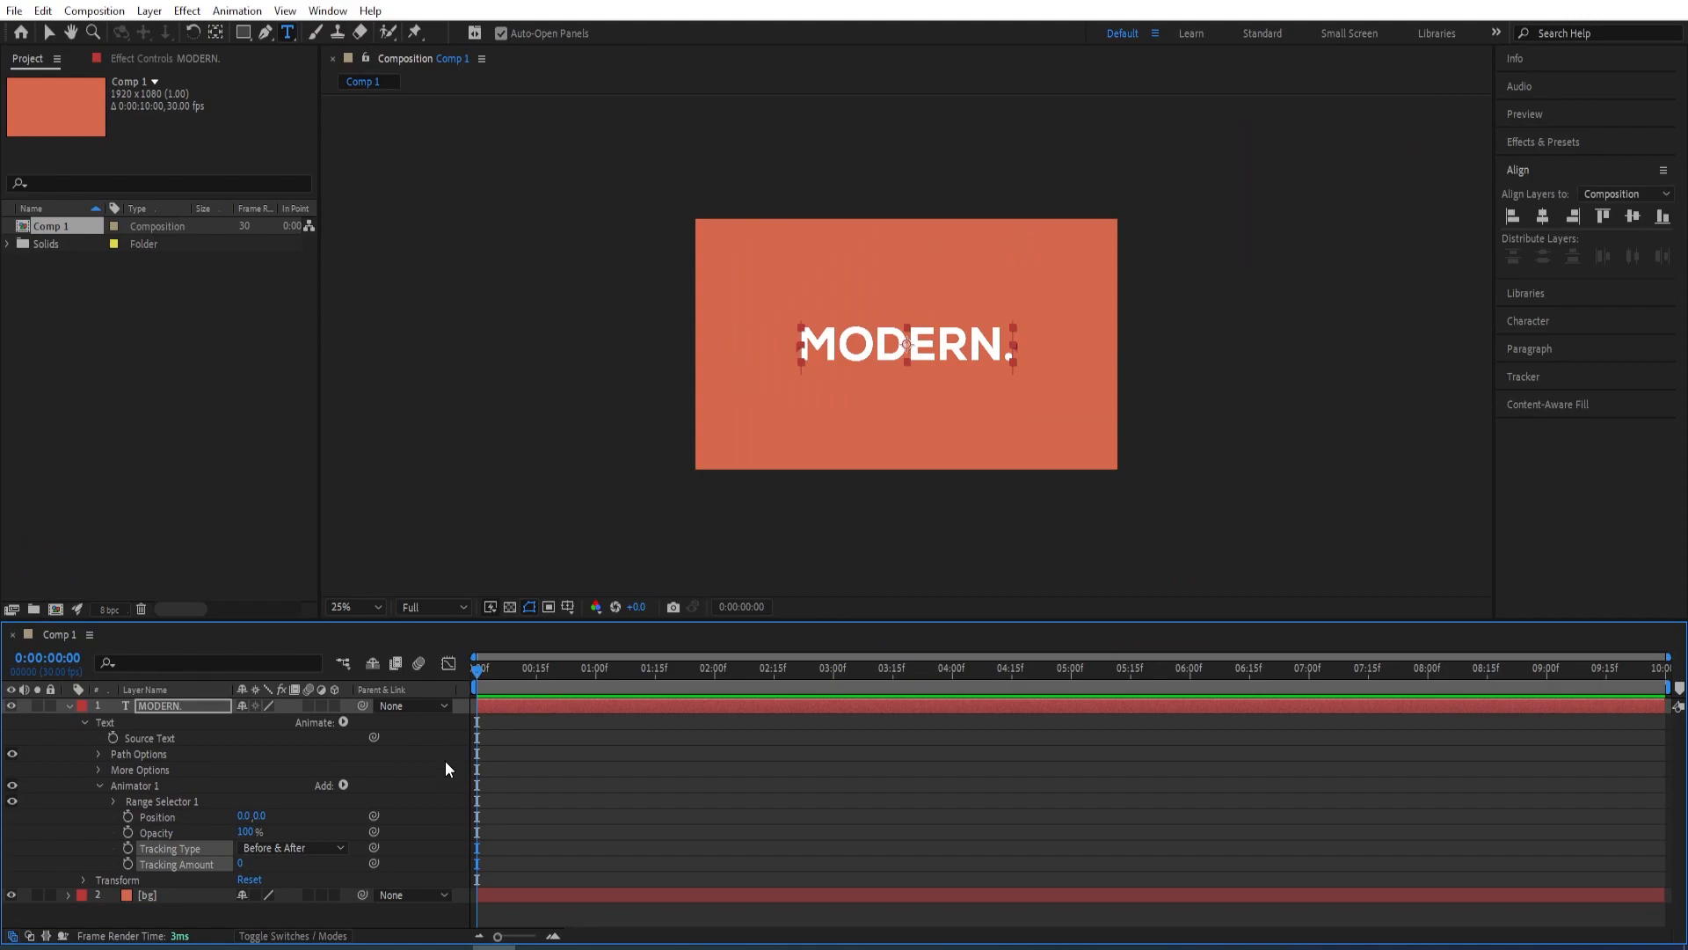
Set Animator 1's vertical position to 150, its opacity to 0% and its tracking amount to -60
left_click(260, 817)
type("150")
key("Return")
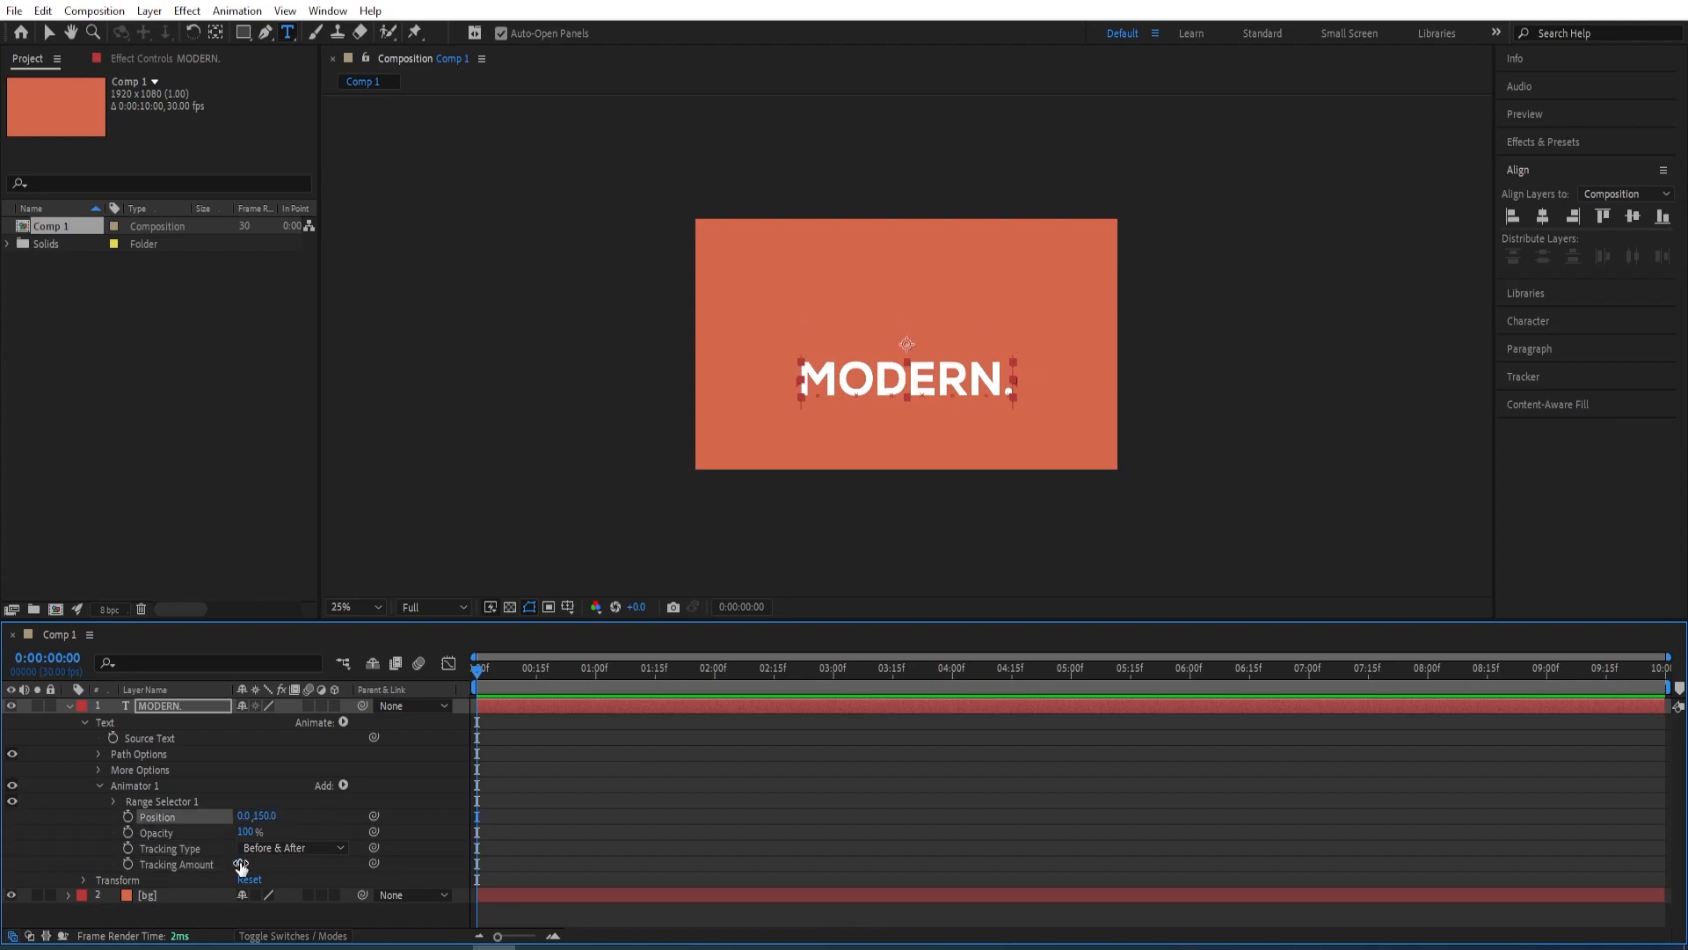
left_click(246, 831)
type("0")
key("Return")
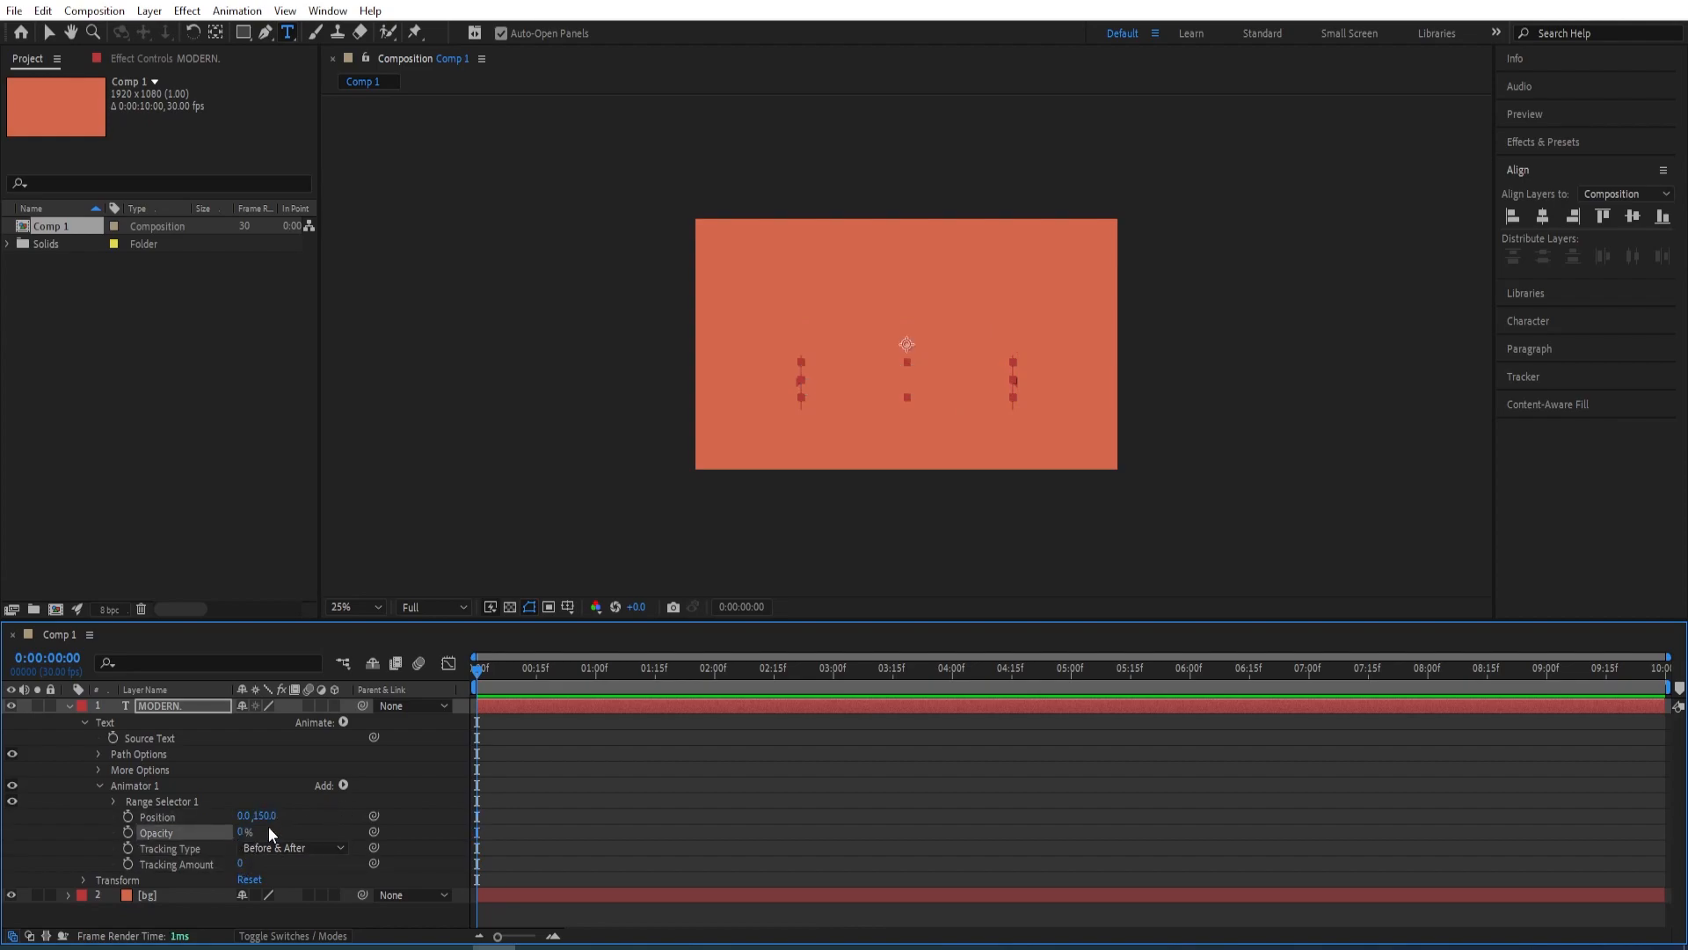
left_click(242, 865)
type("-60")
key("Return")
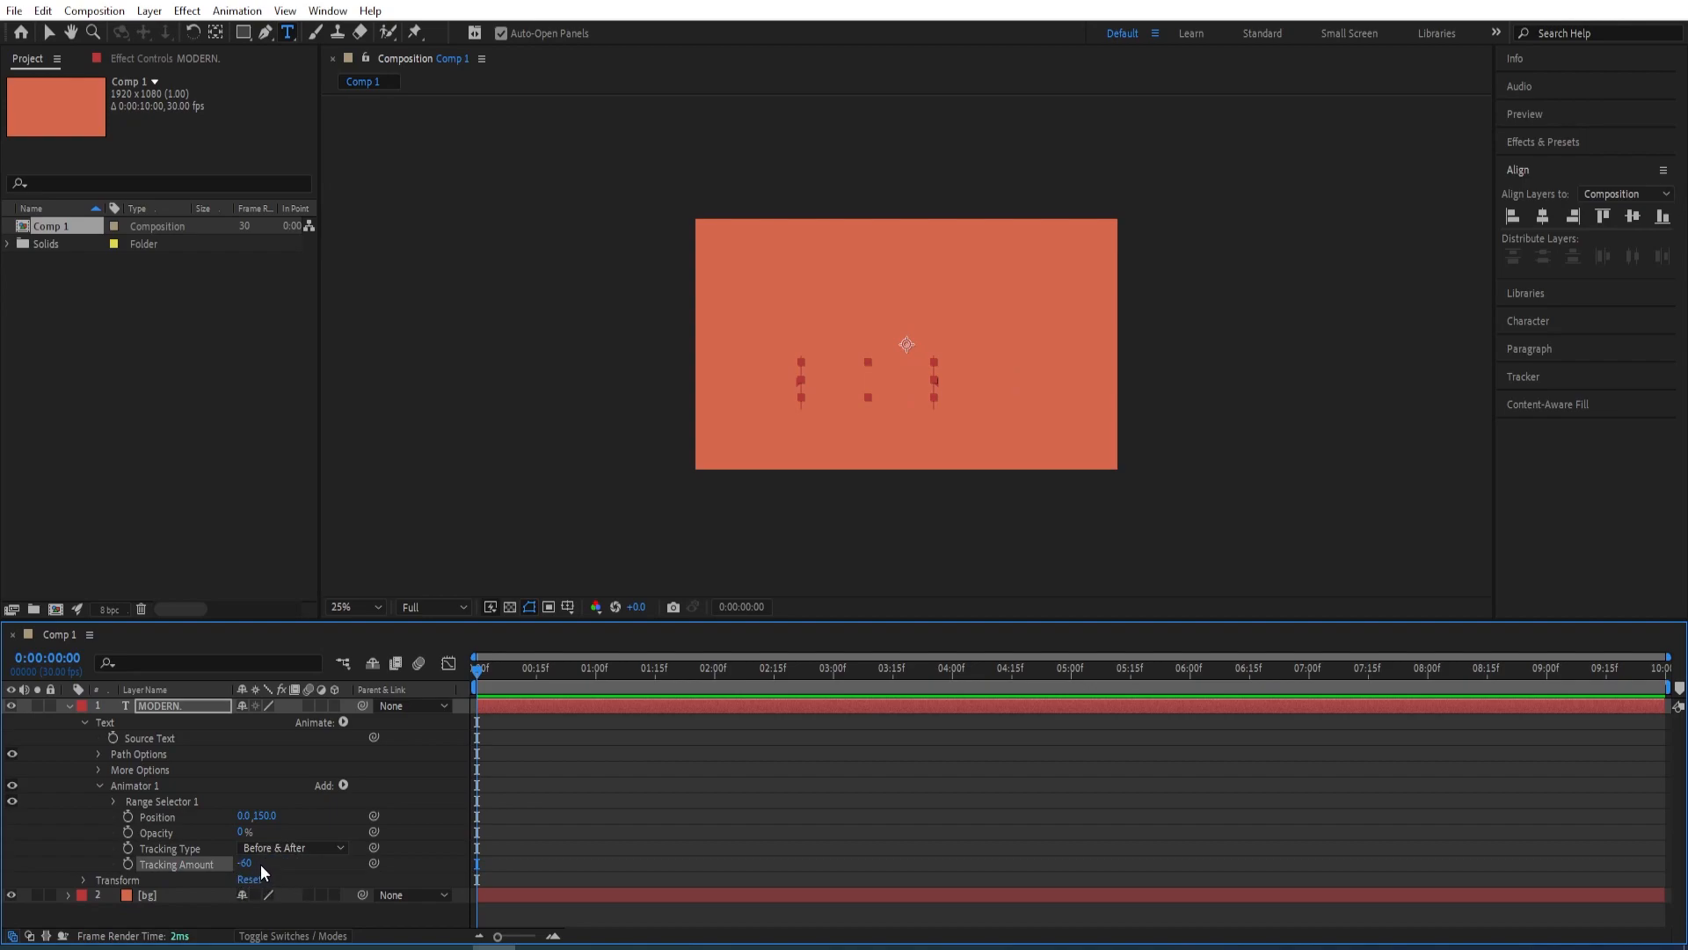
Keyframe Range Selector 1's Start from 0% at 0:00:00:00 to 100% at 0:00:01:15, with both keyframes eased
left_click(114, 802)
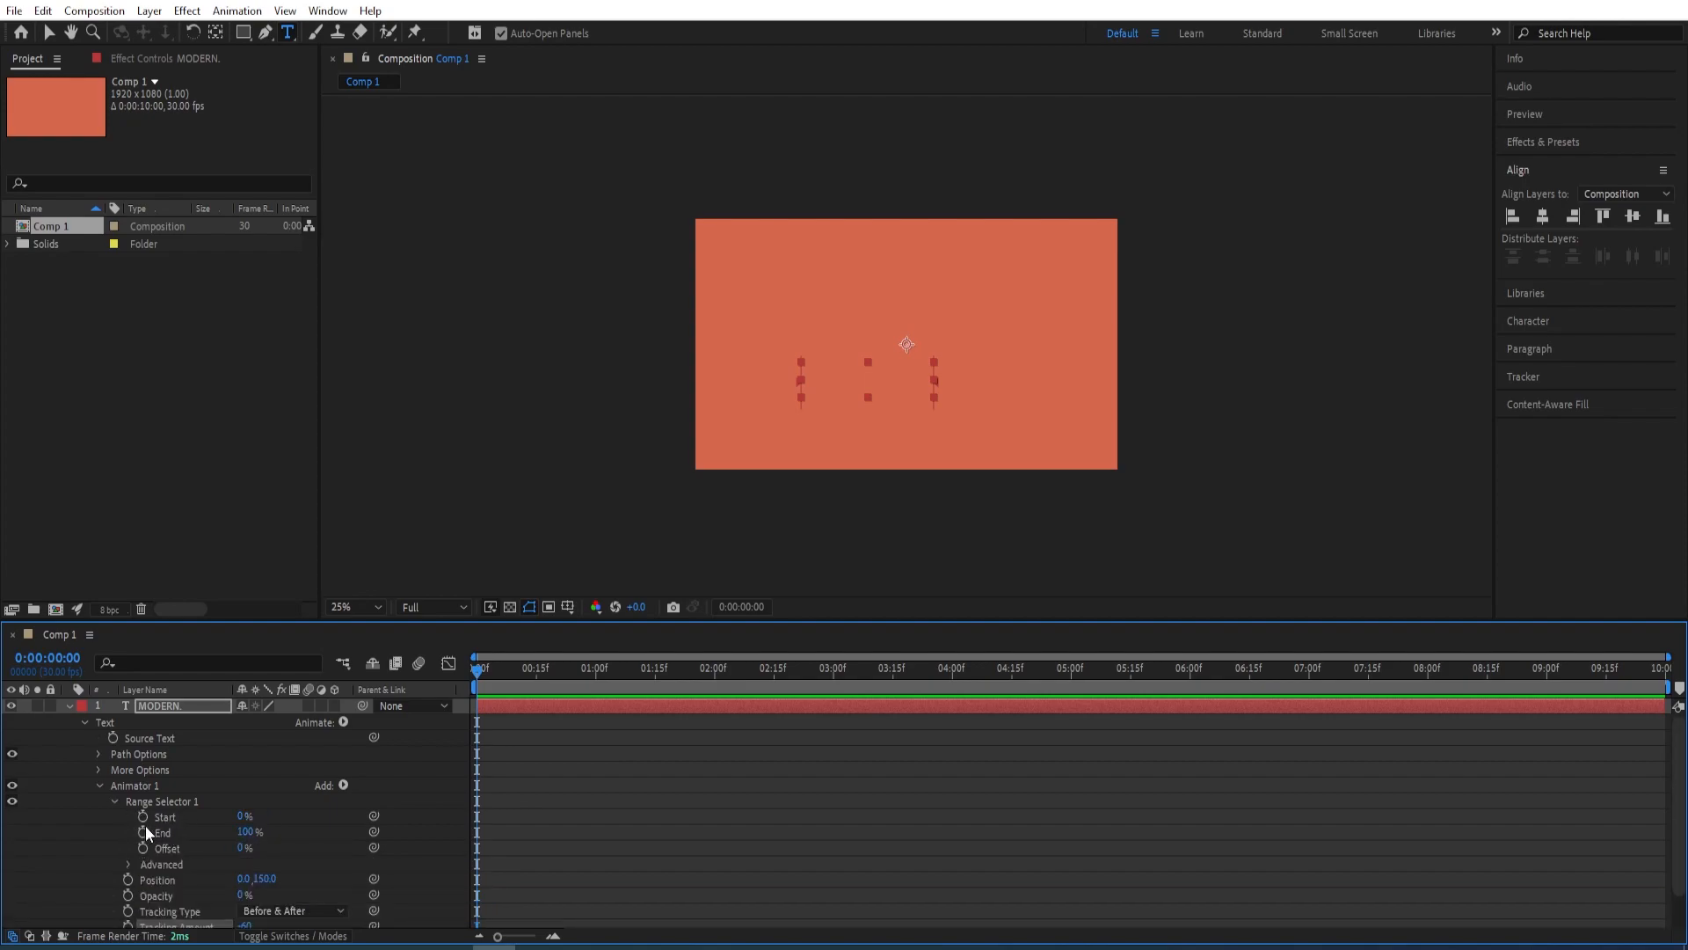
left_click(142, 818)
left_click_drag(482, 672, 662, 677)
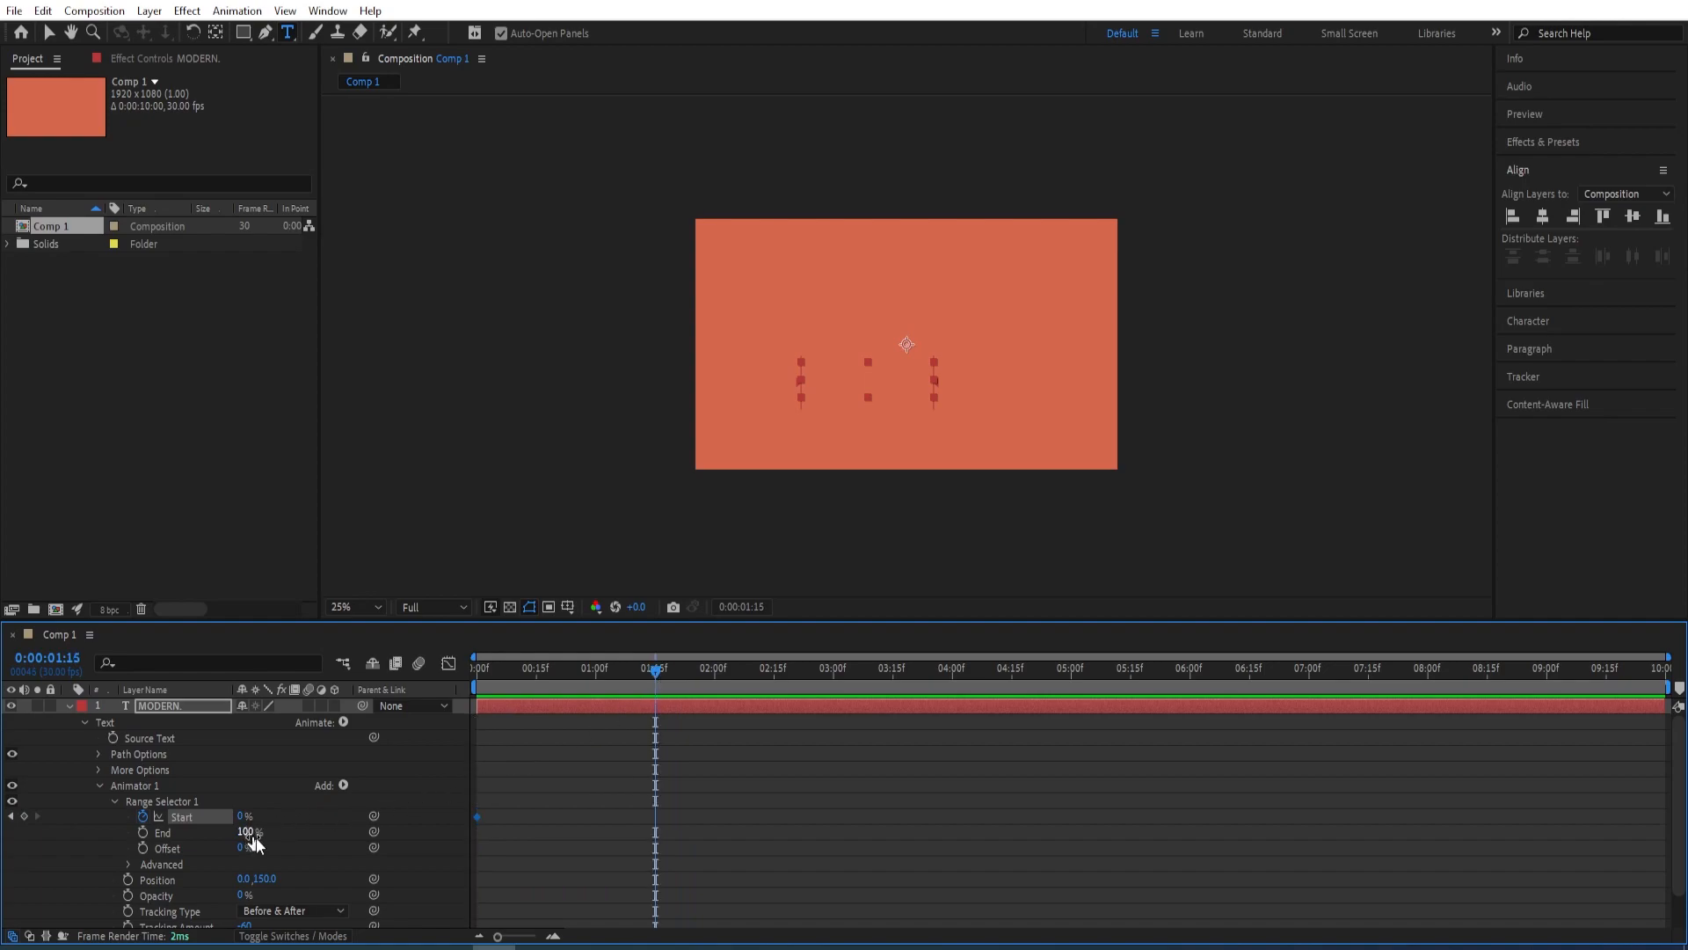
left_click_drag(244, 816, 463, 857)
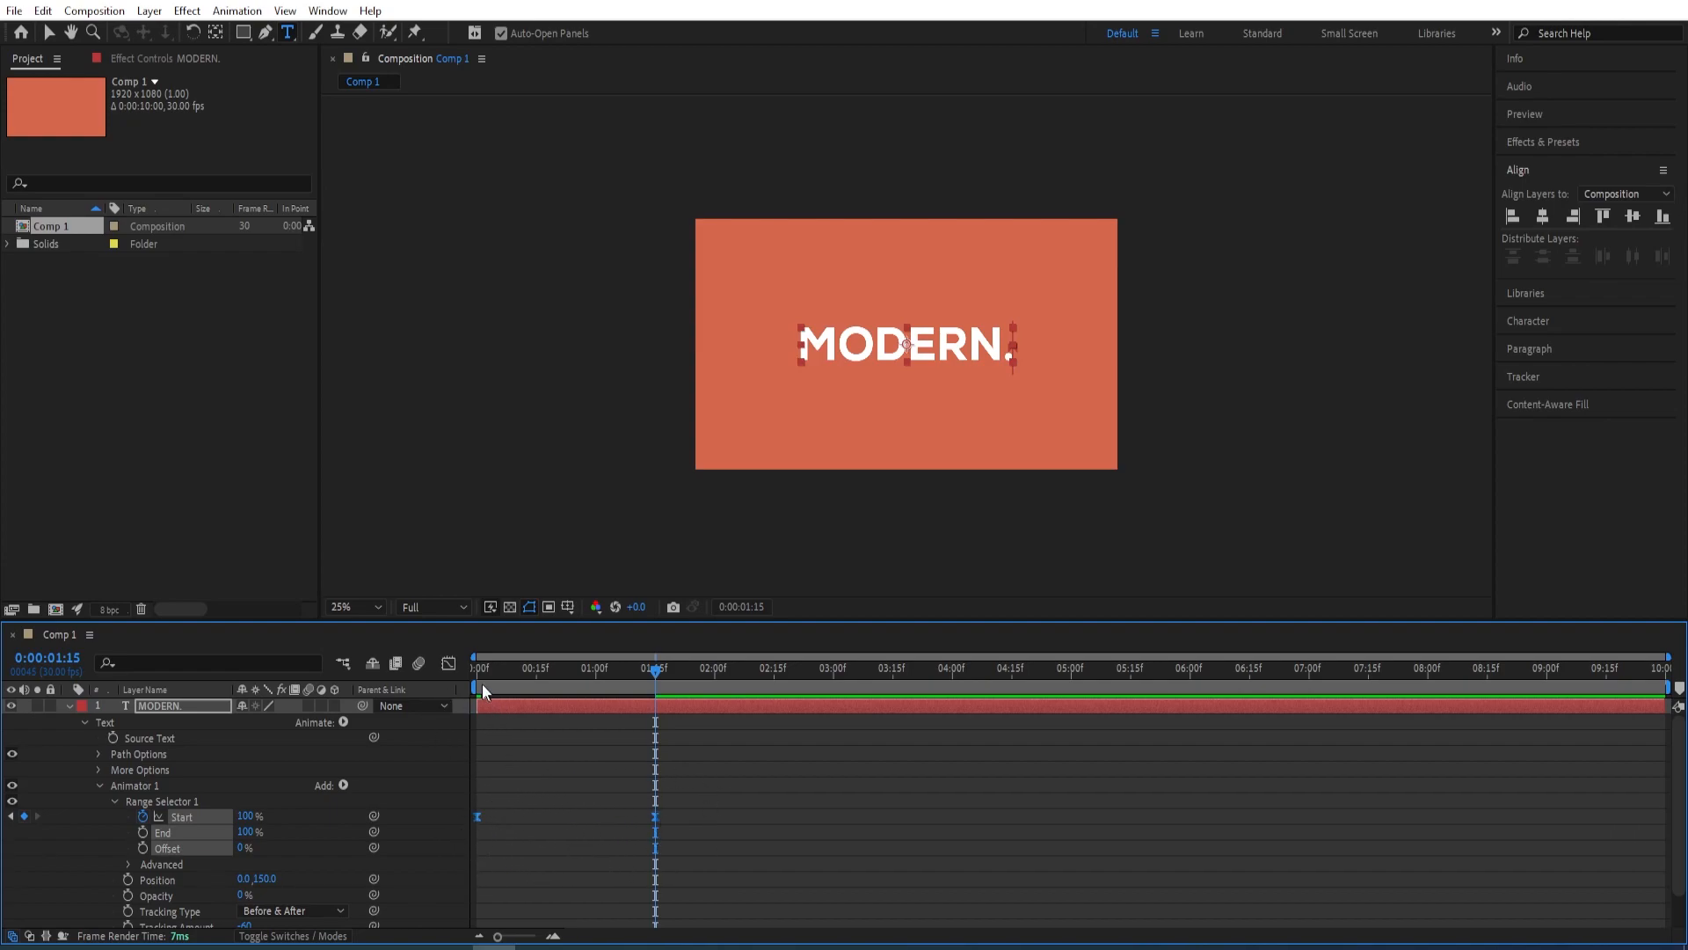
In the speed graph, lengthen the last Start keyframe's incoming influence handle to about the middle of the curve
left_click(451, 666)
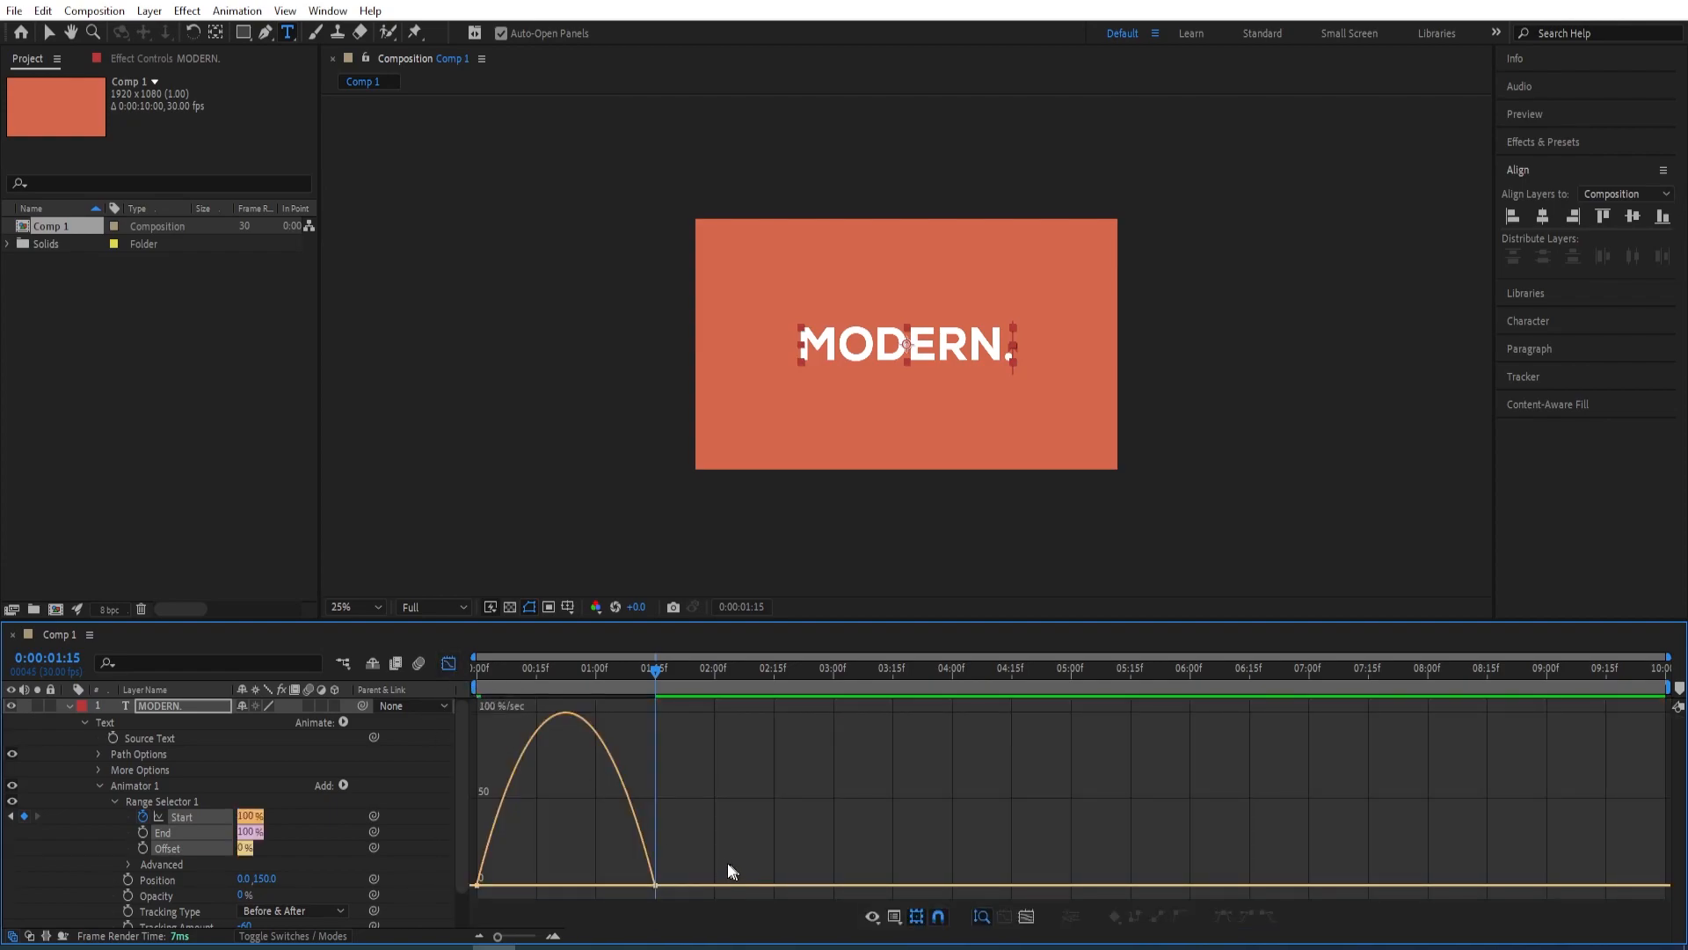
right_click(687, 830)
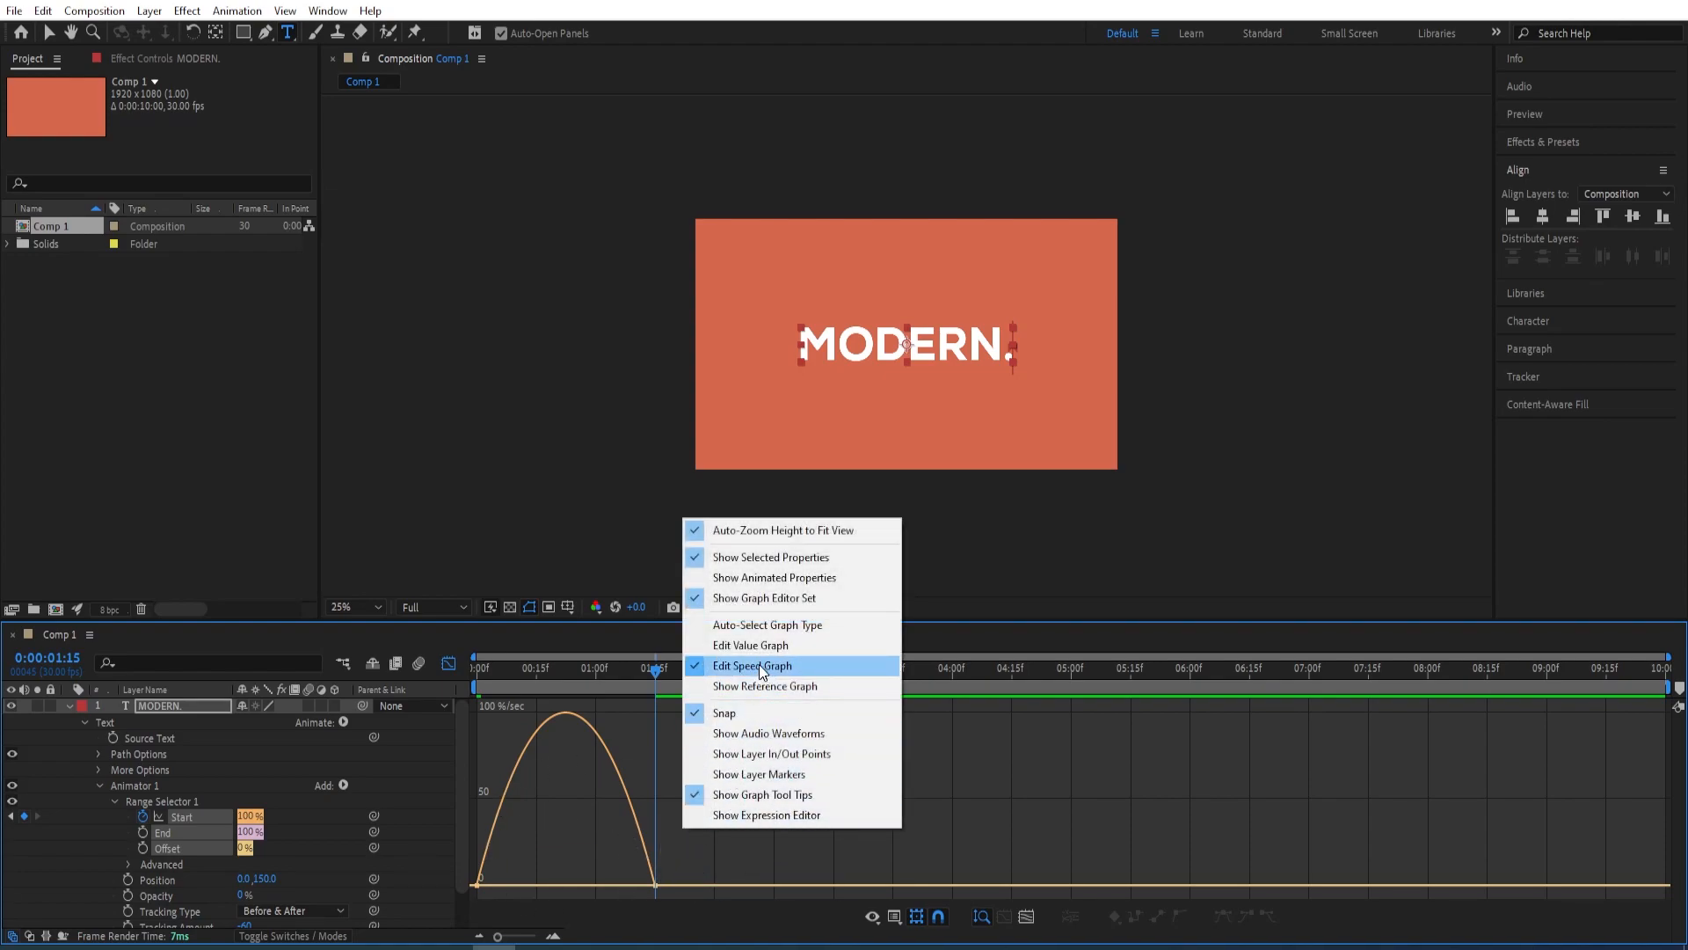
left_click(721, 873)
left_click(655, 884)
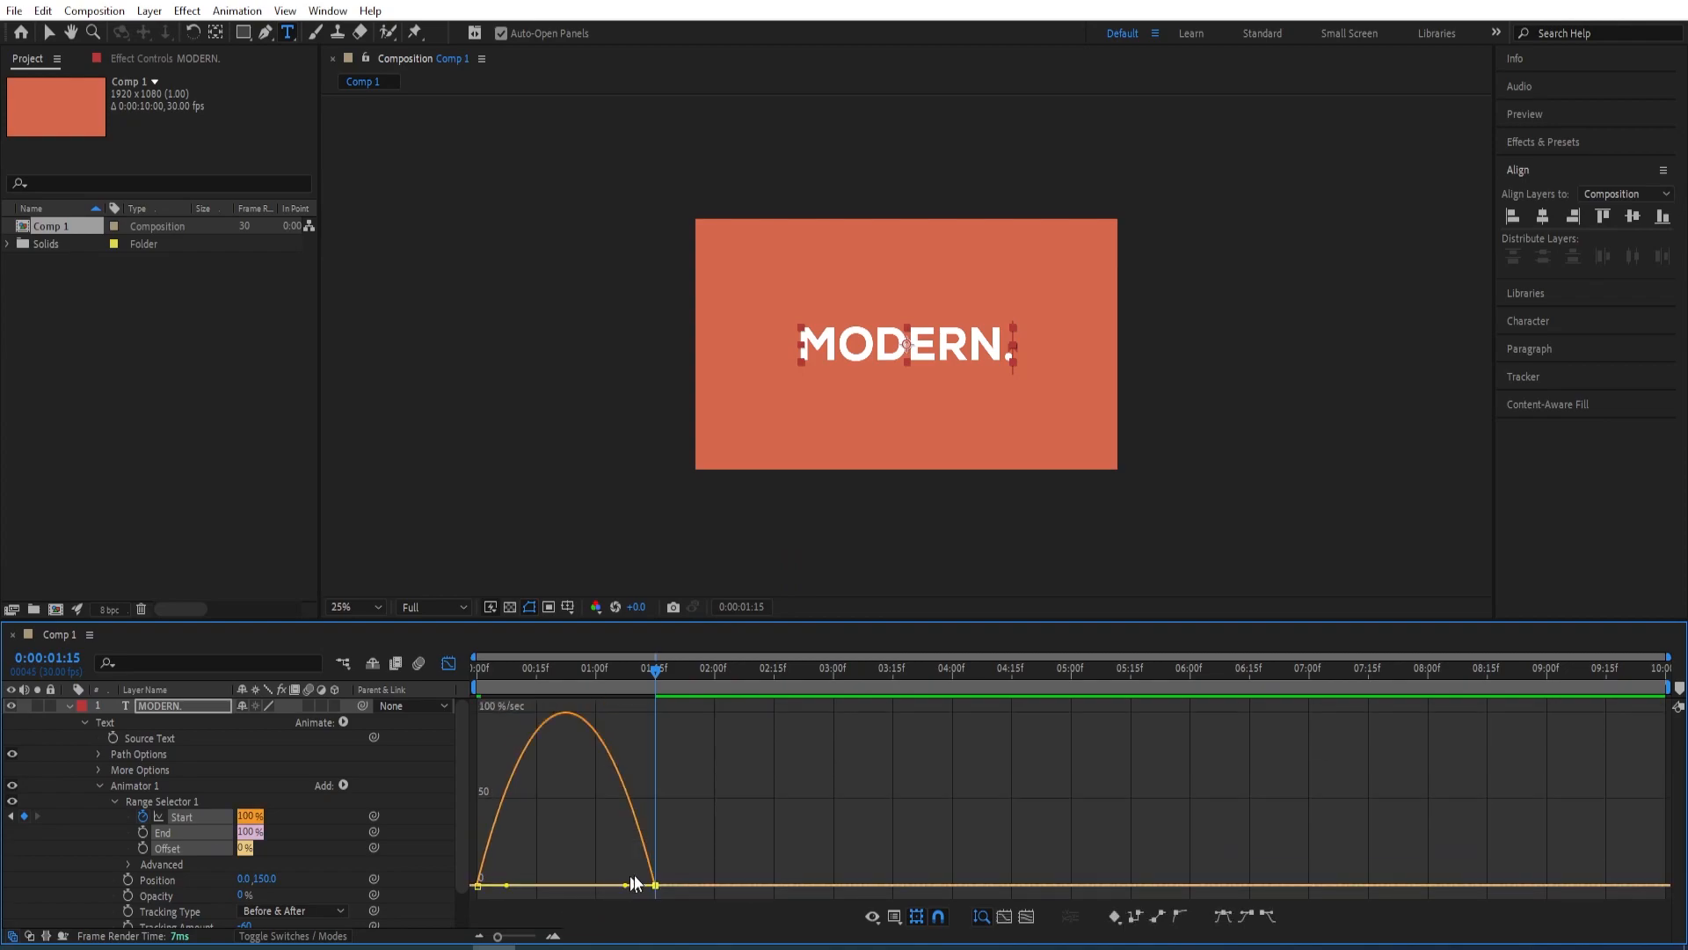
left_click_drag(626, 887, 568, 886)
left_click(448, 659)
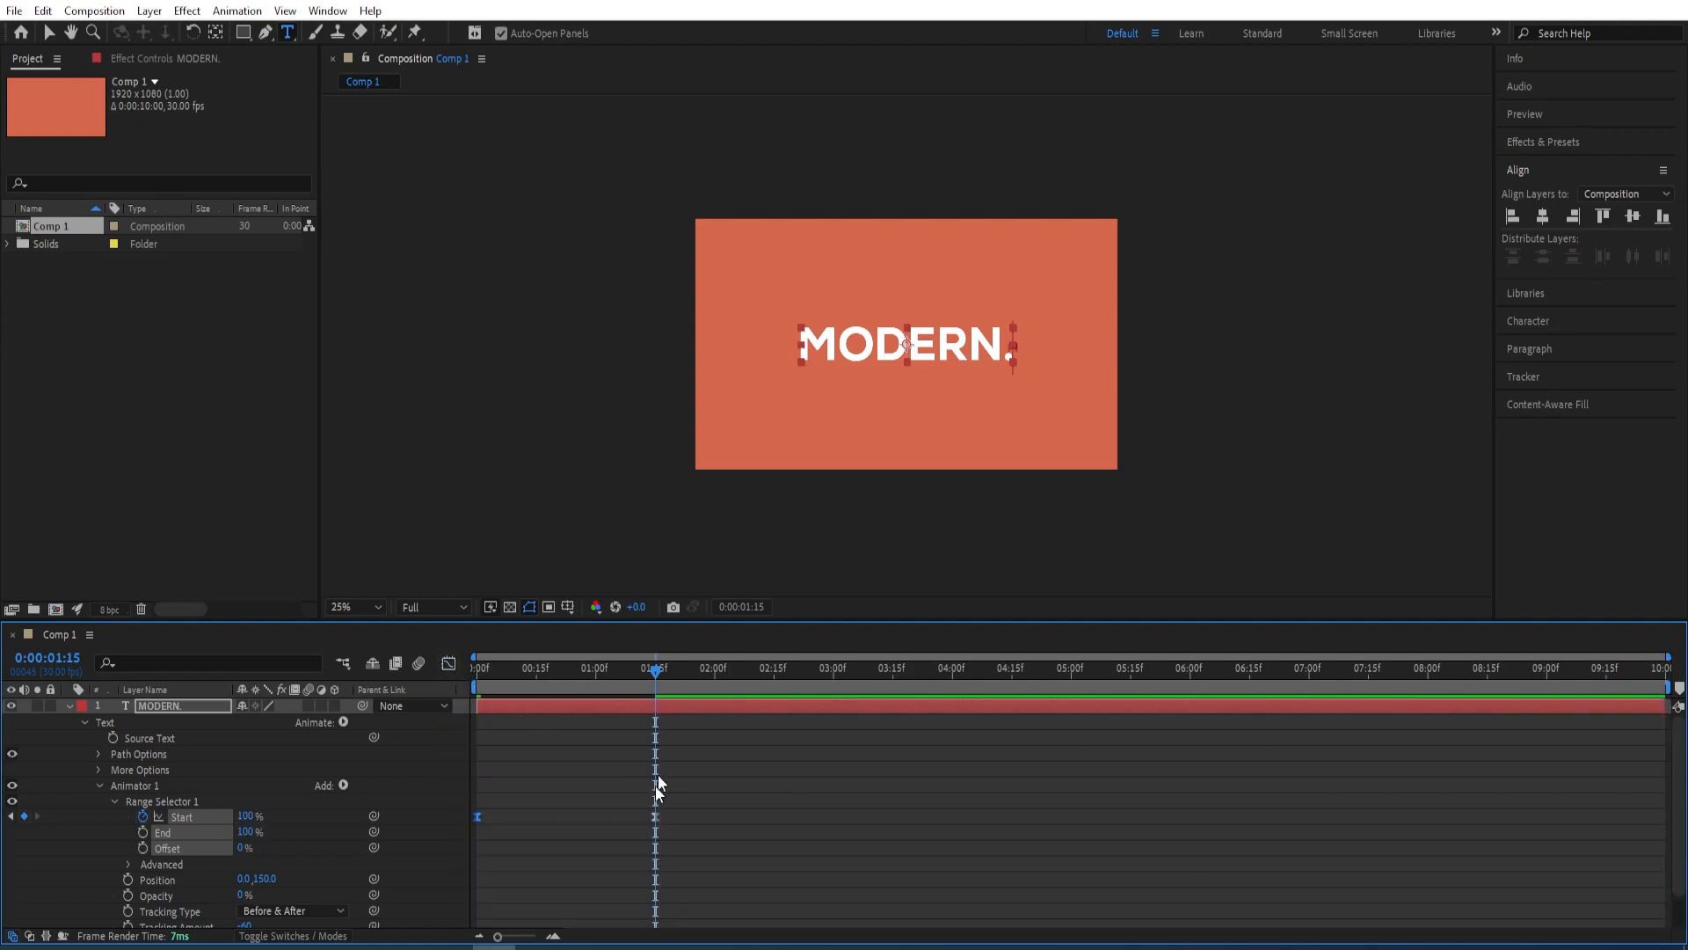
Preview the text reveal from the first frame and return the playhead to 0:00:00:00
left_click_drag(656, 674, 450, 685)
key("space")
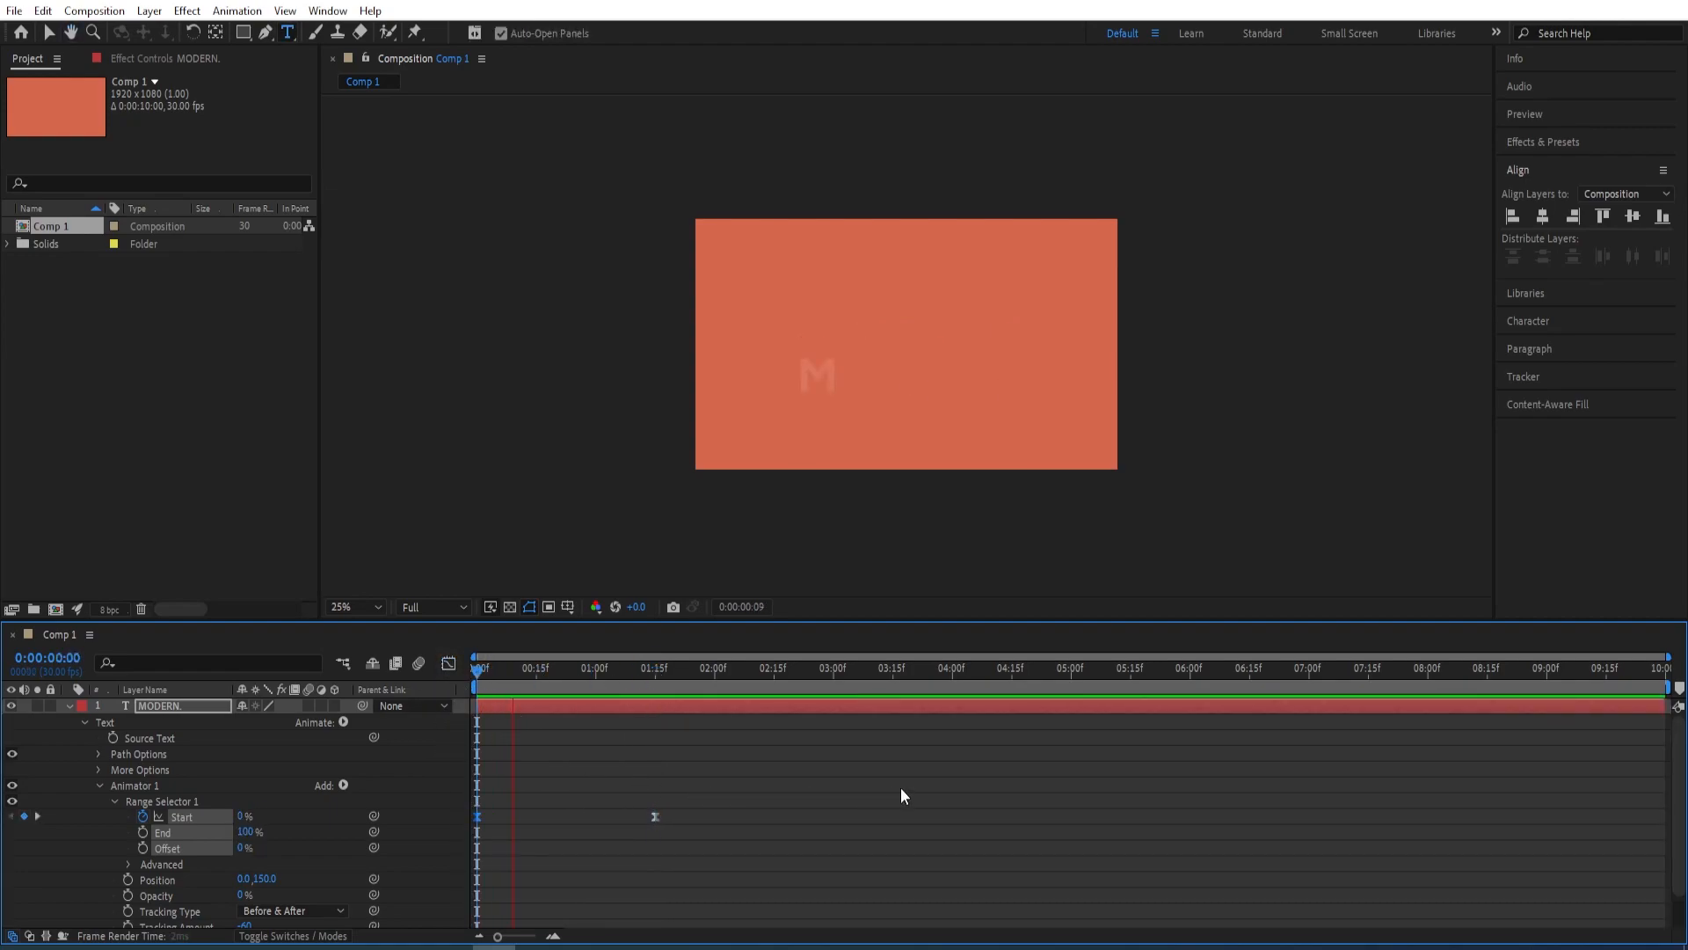
key("space")
left_click_drag(723, 685, 447, 680)
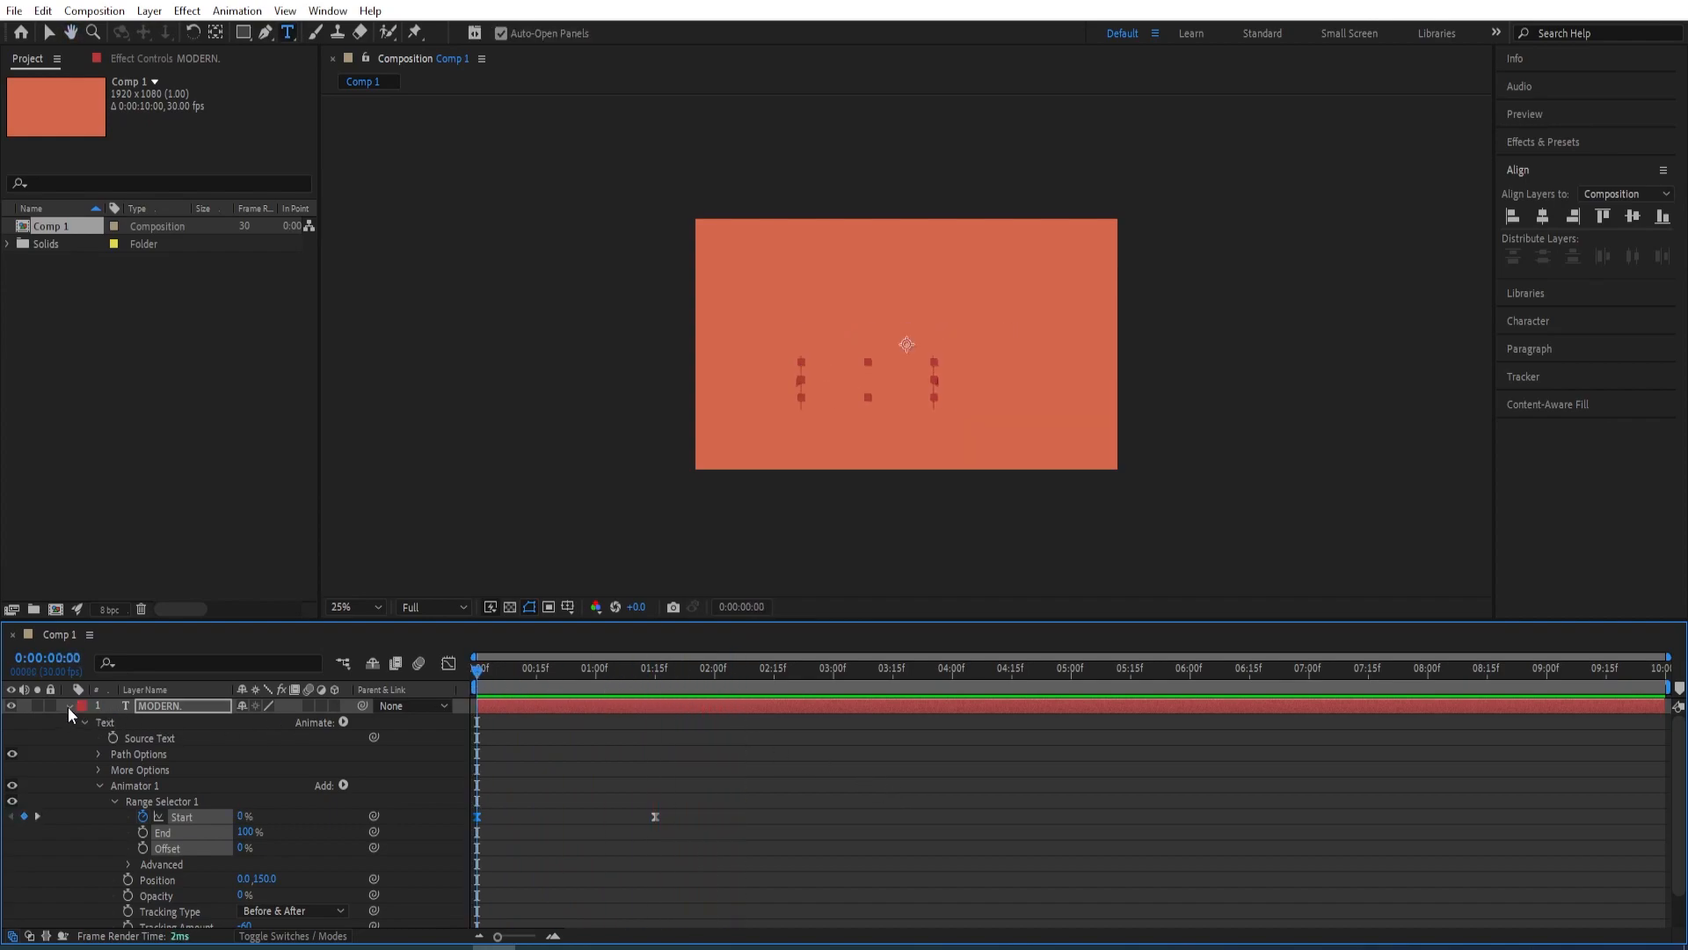
Collapse Animator 1 and add a second text animator with the Tracking property to the "MODERN." layer
left_click(114, 802)
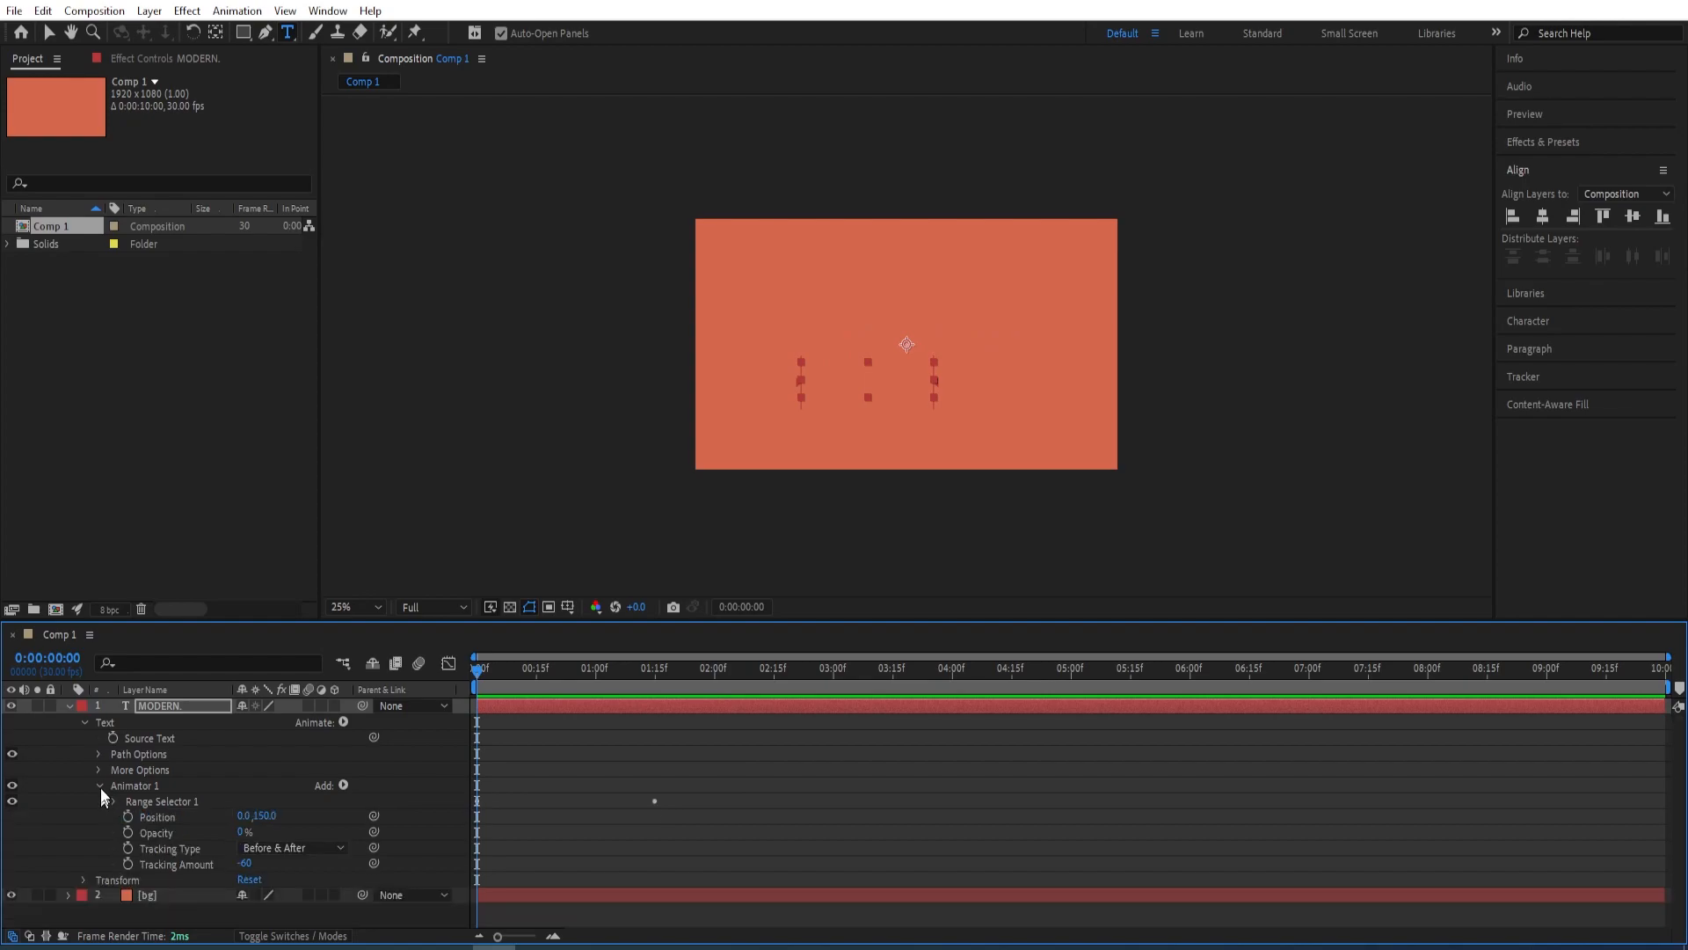
left_click(99, 786)
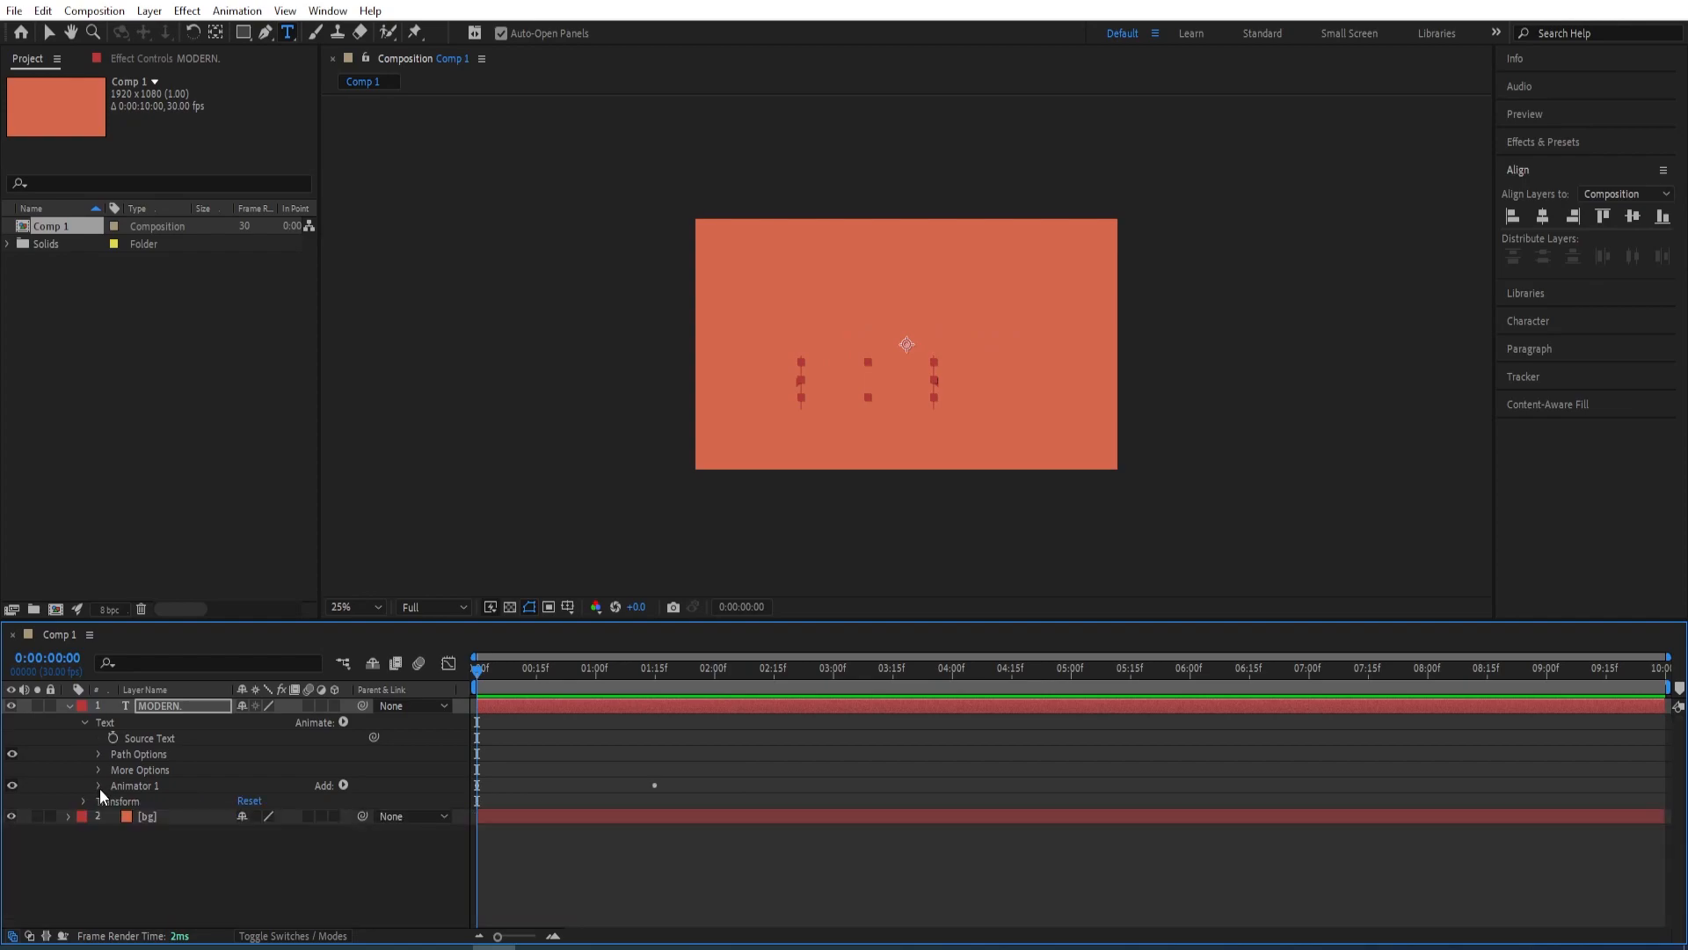
left_click(343, 722)
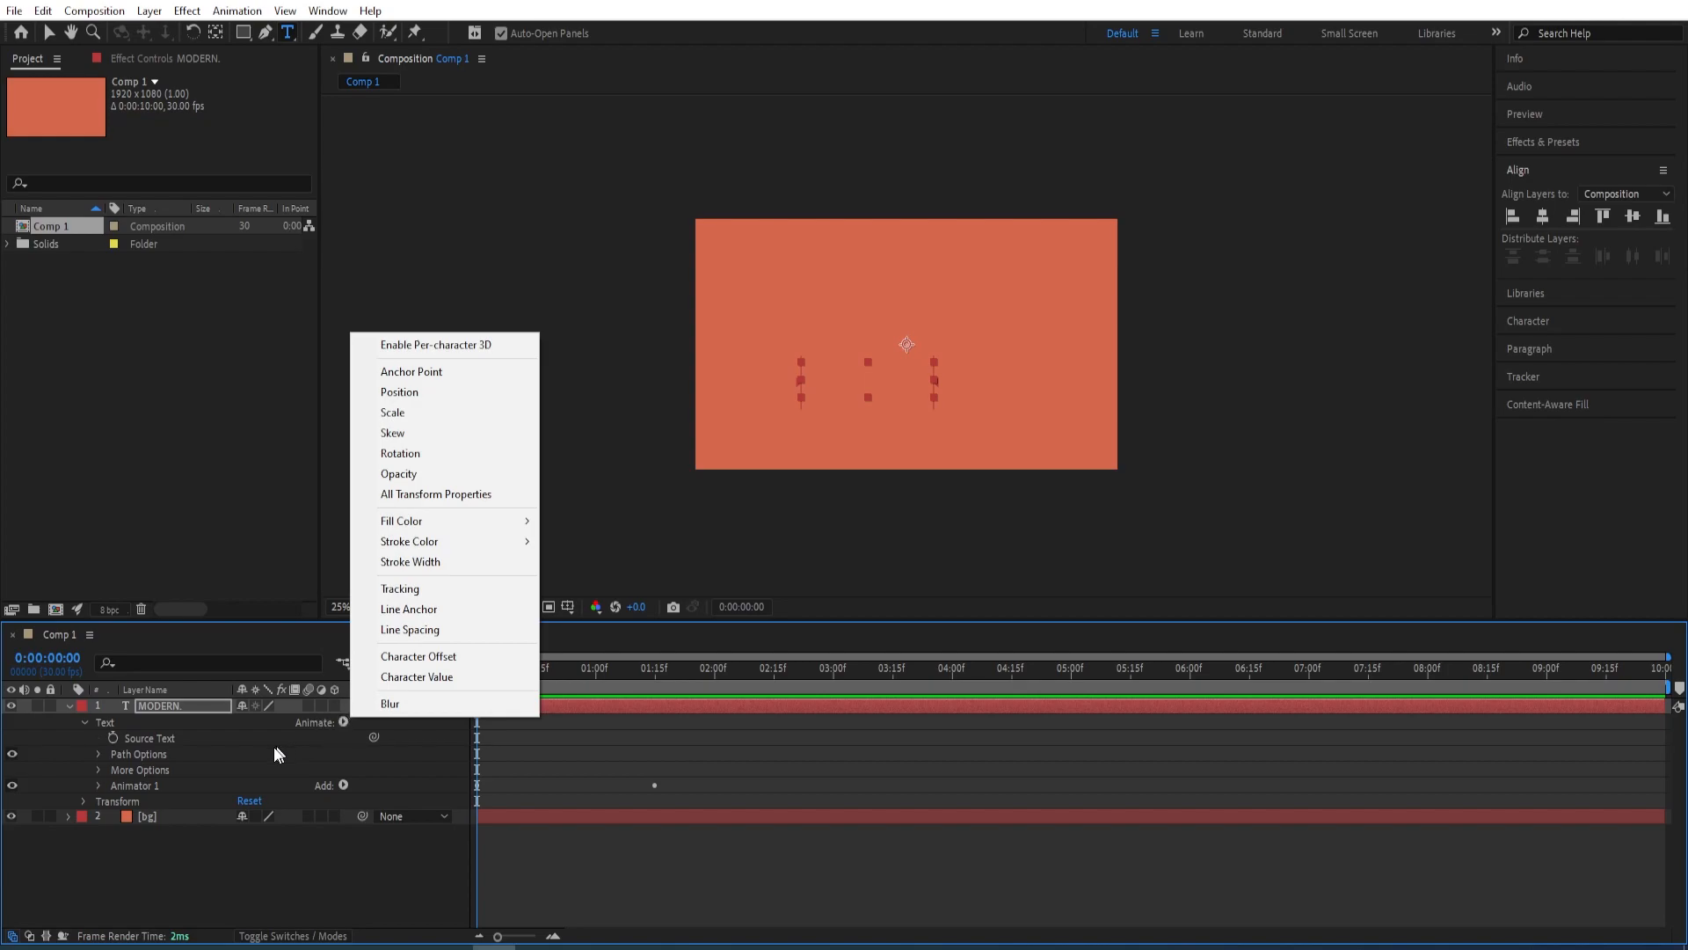
left_click(338, 723)
left_click(330, 747)
left_click(342, 723)
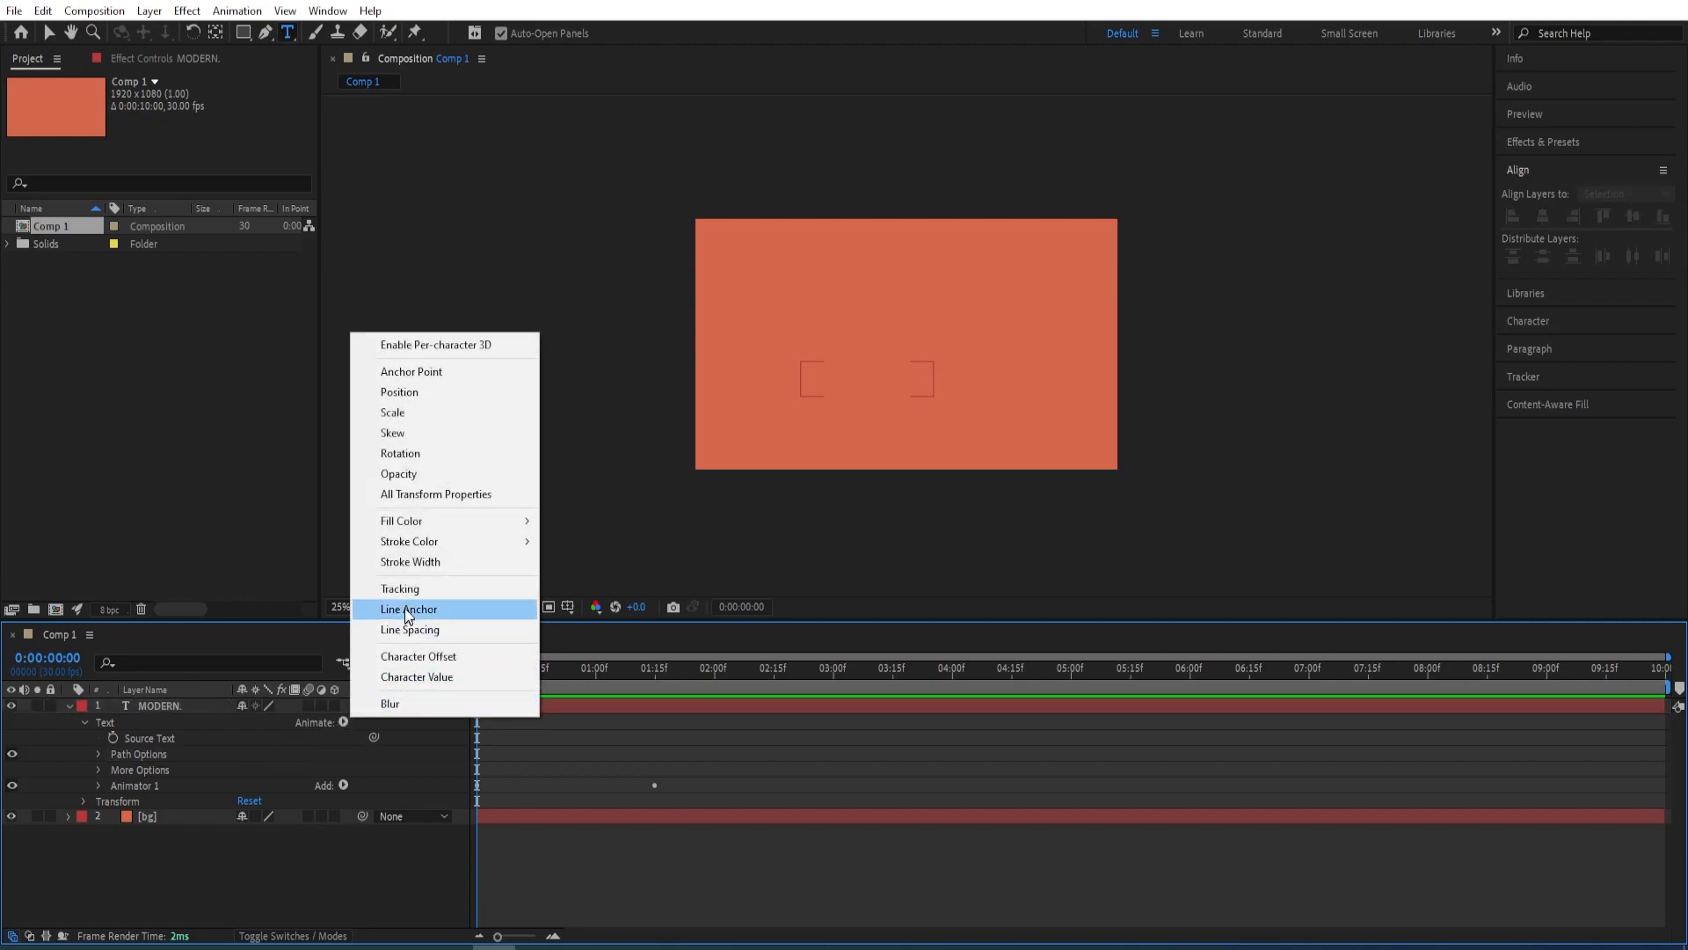
left_click(412, 588)
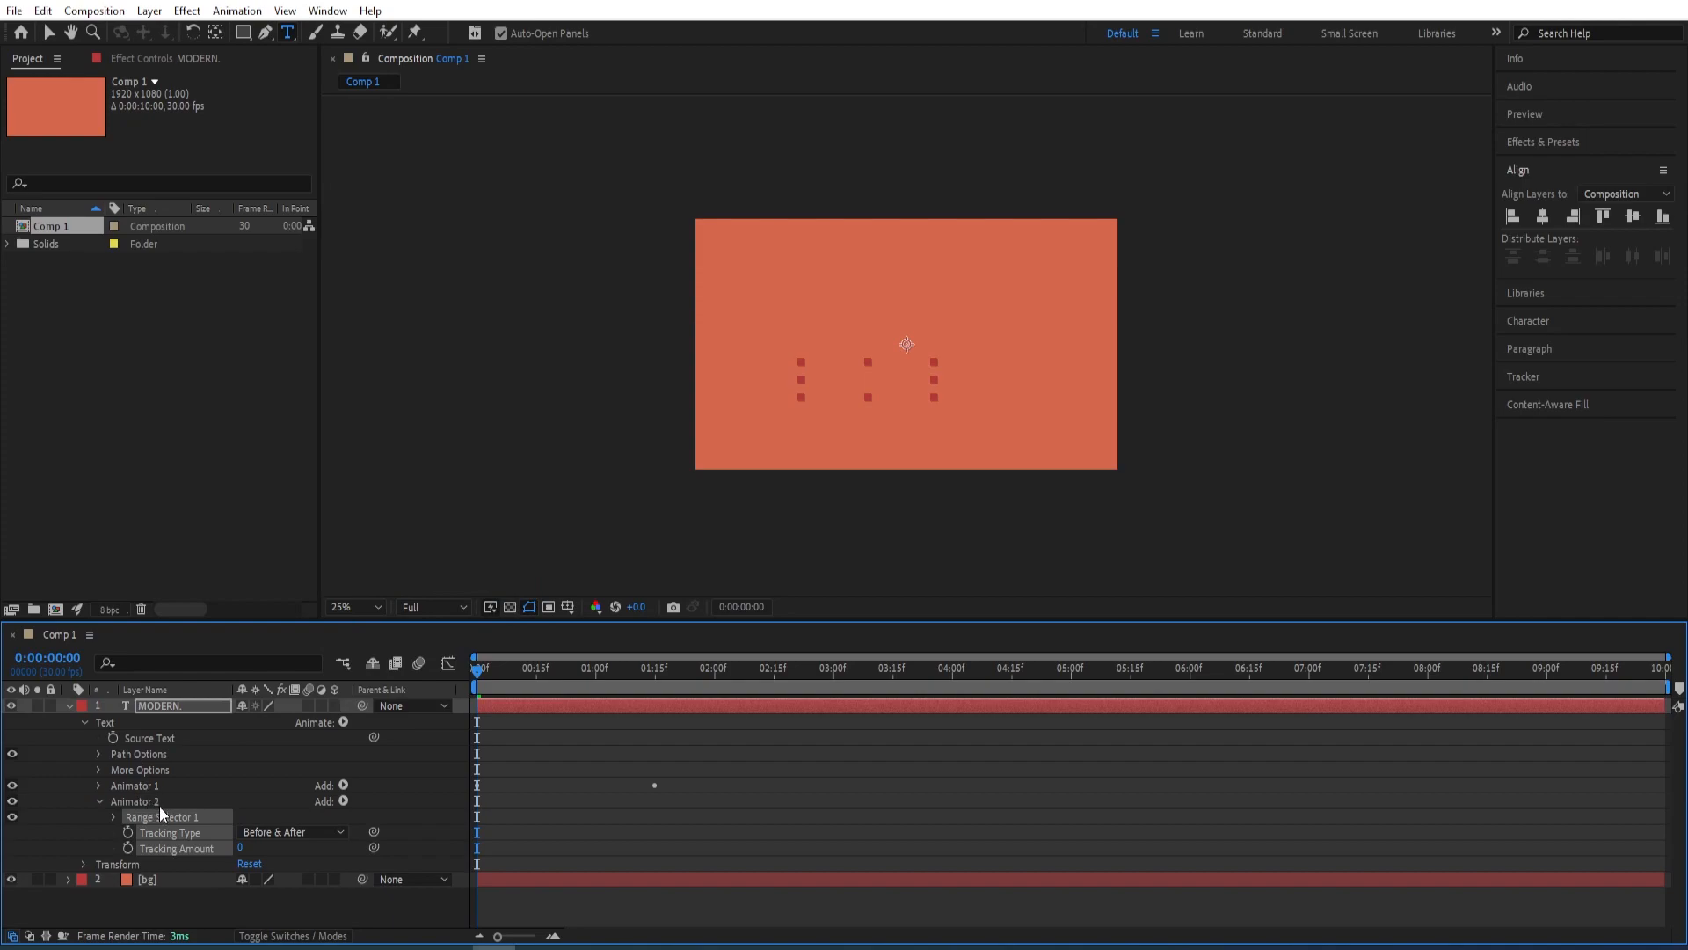
left_click(86, 829)
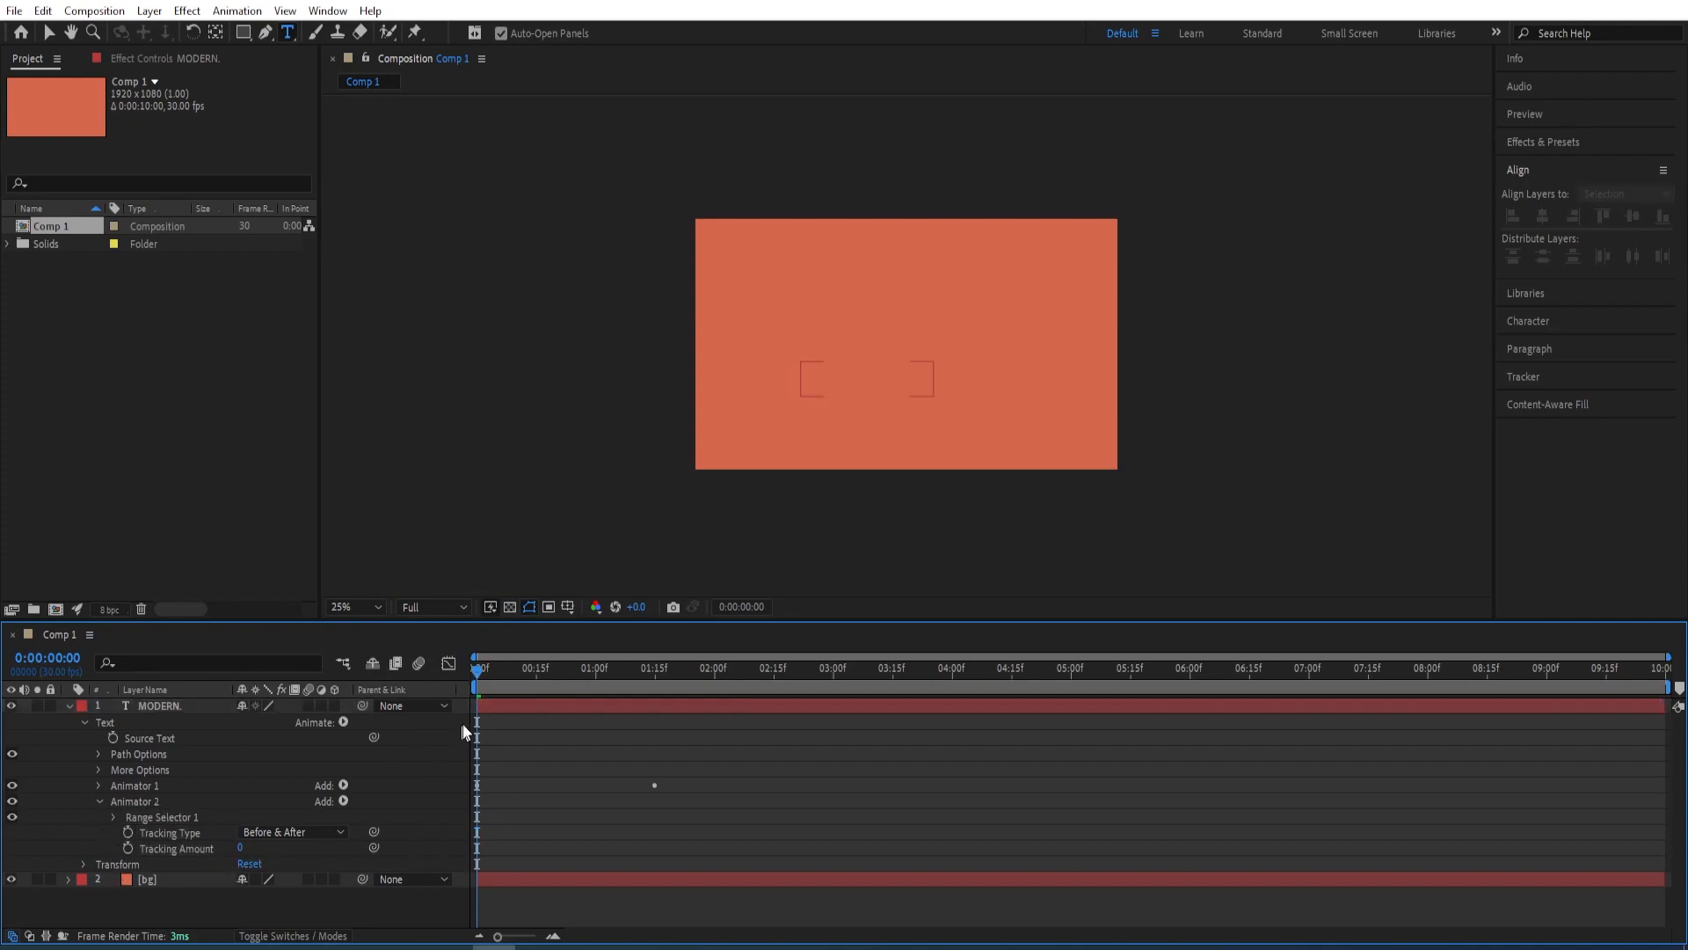
Keyframe Animator 2's Tracking Amount from 0 at 0:00:01:00 to 20 at 0:00:02:15
left_click_drag(477, 674, 596, 674)
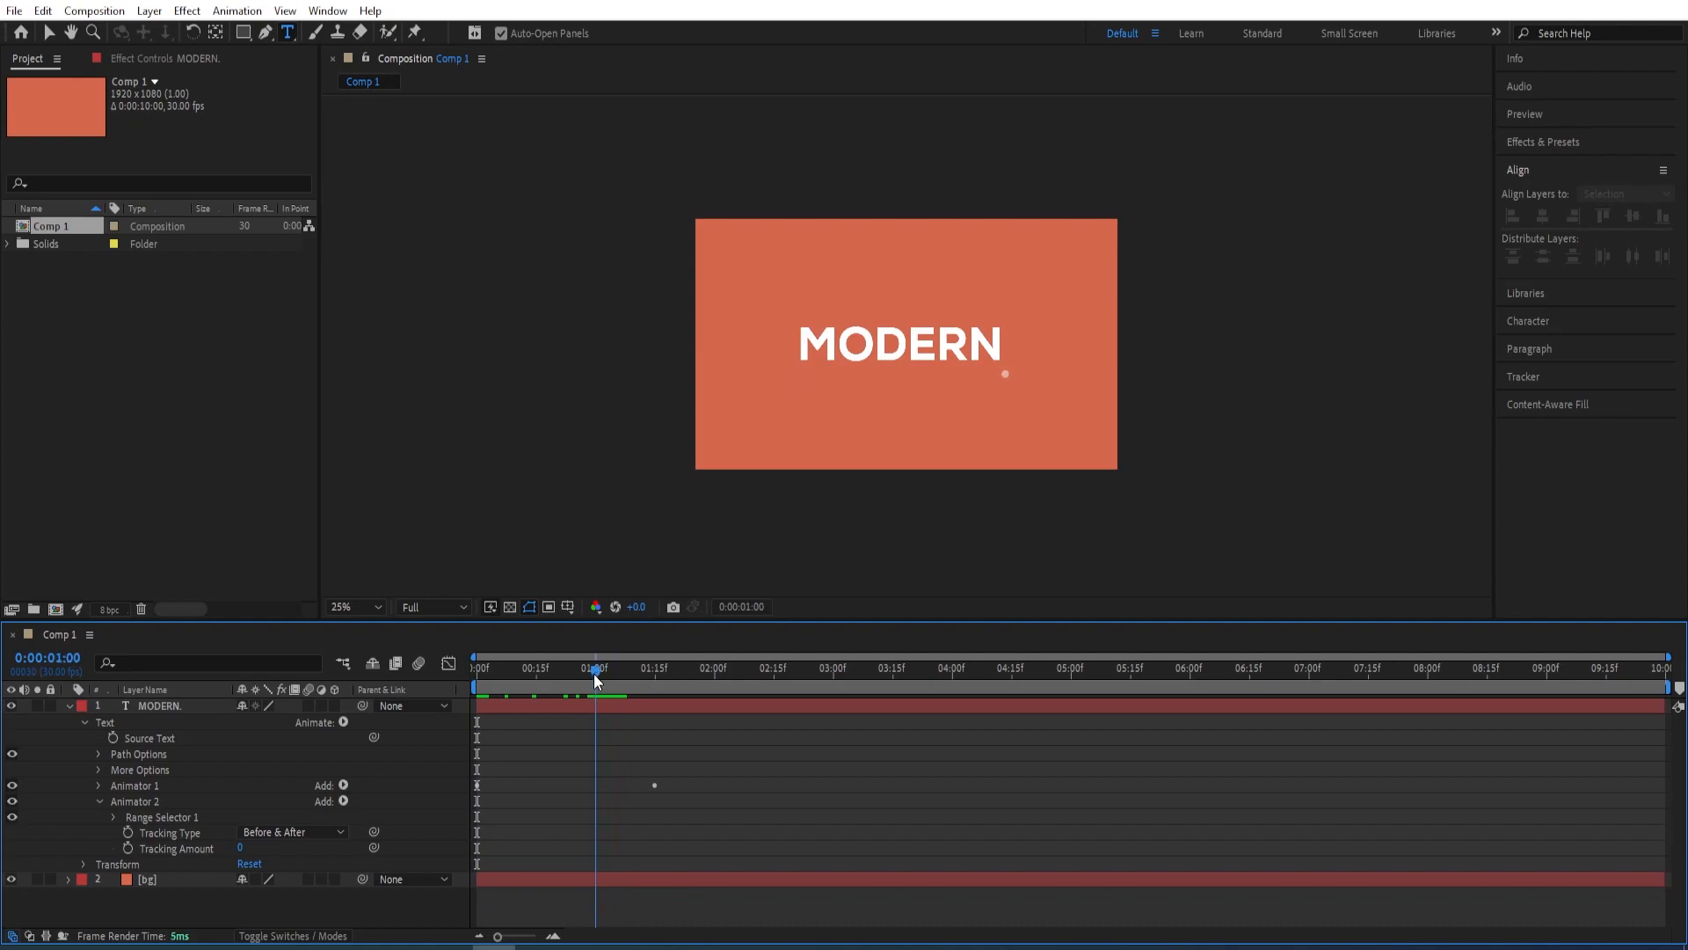
left_click(264, 850)
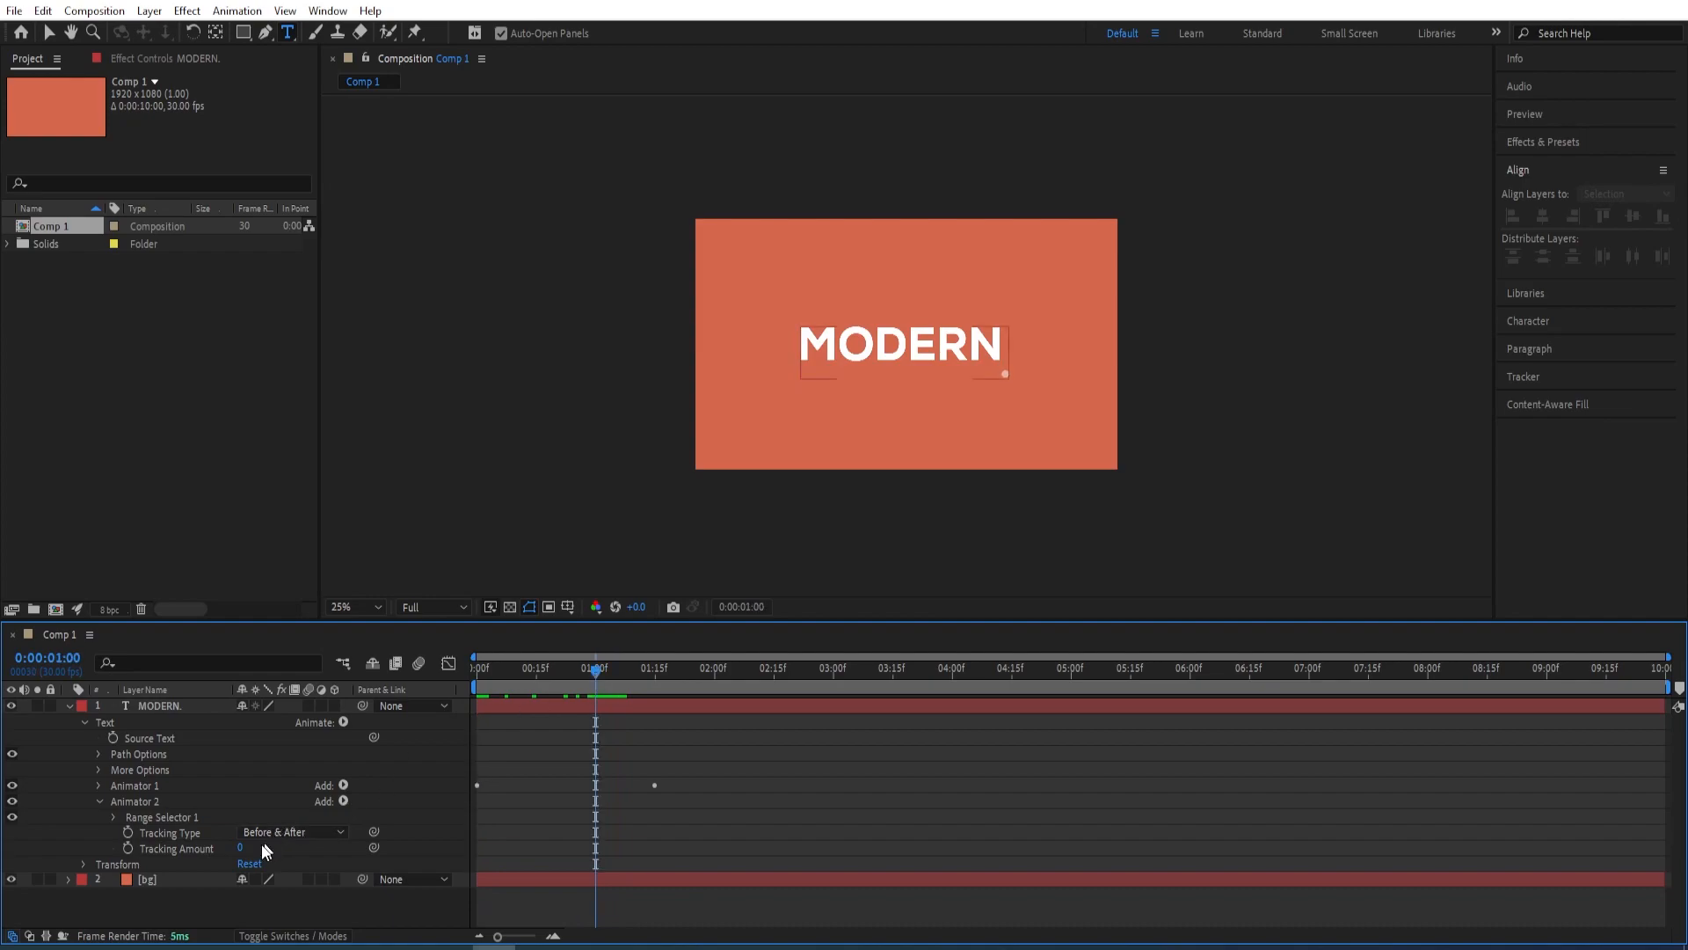
left_click(128, 848)
left_click_drag(598, 672, 778, 682)
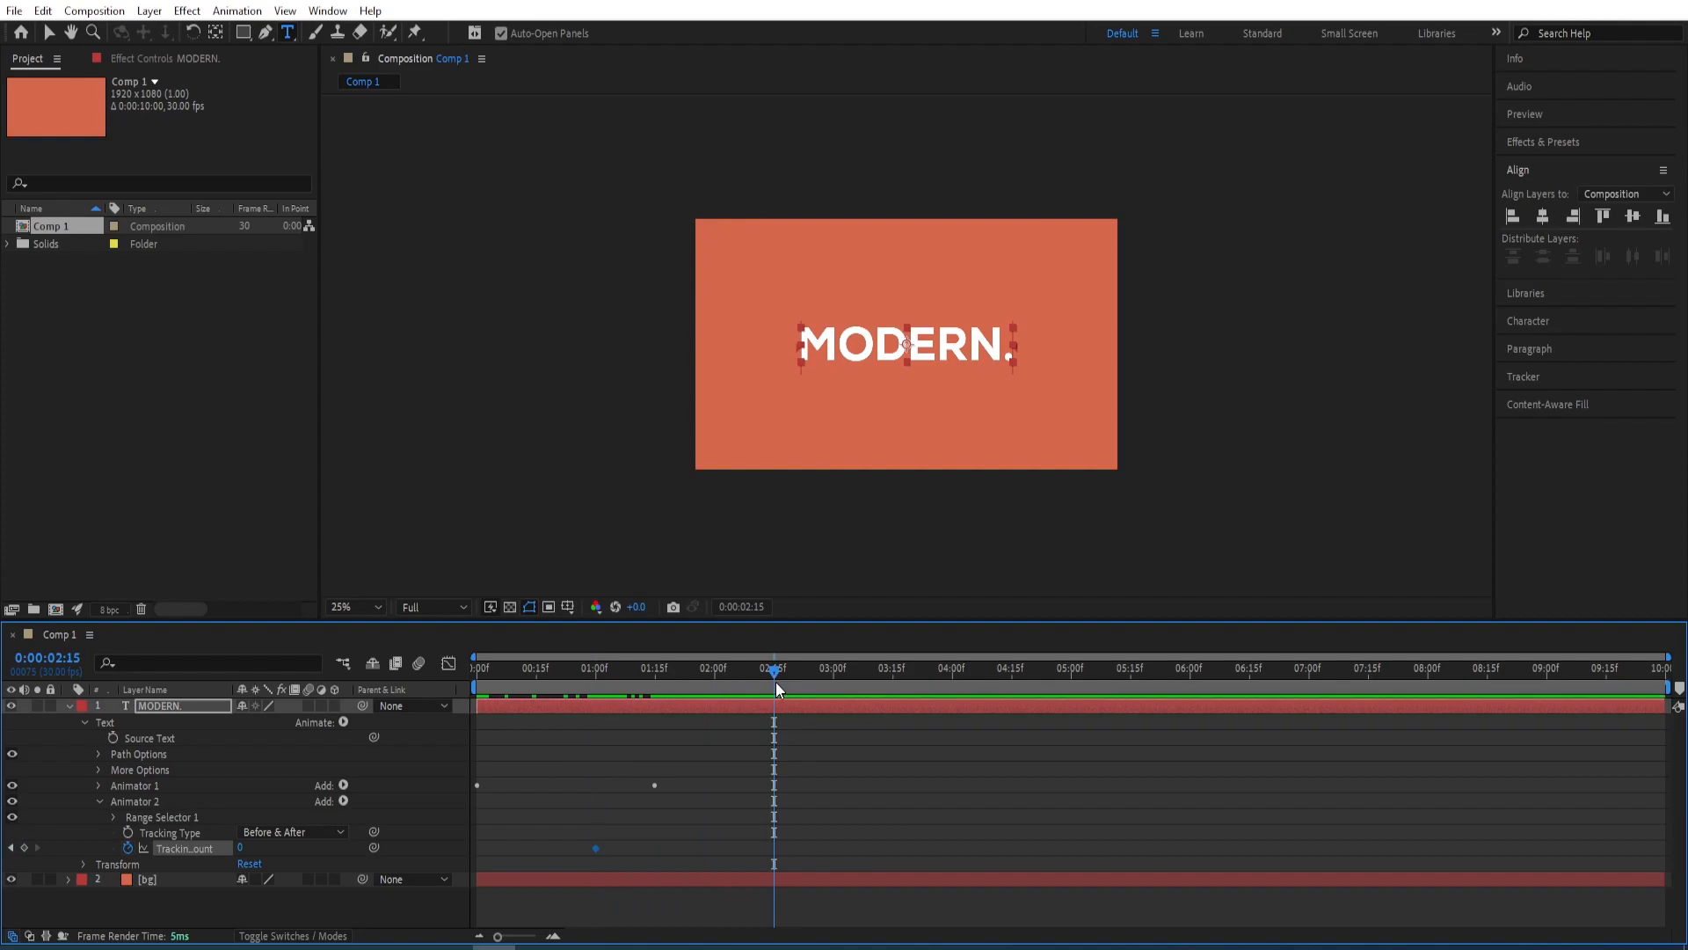
left_click(243, 848)
type("20")
key("Return")
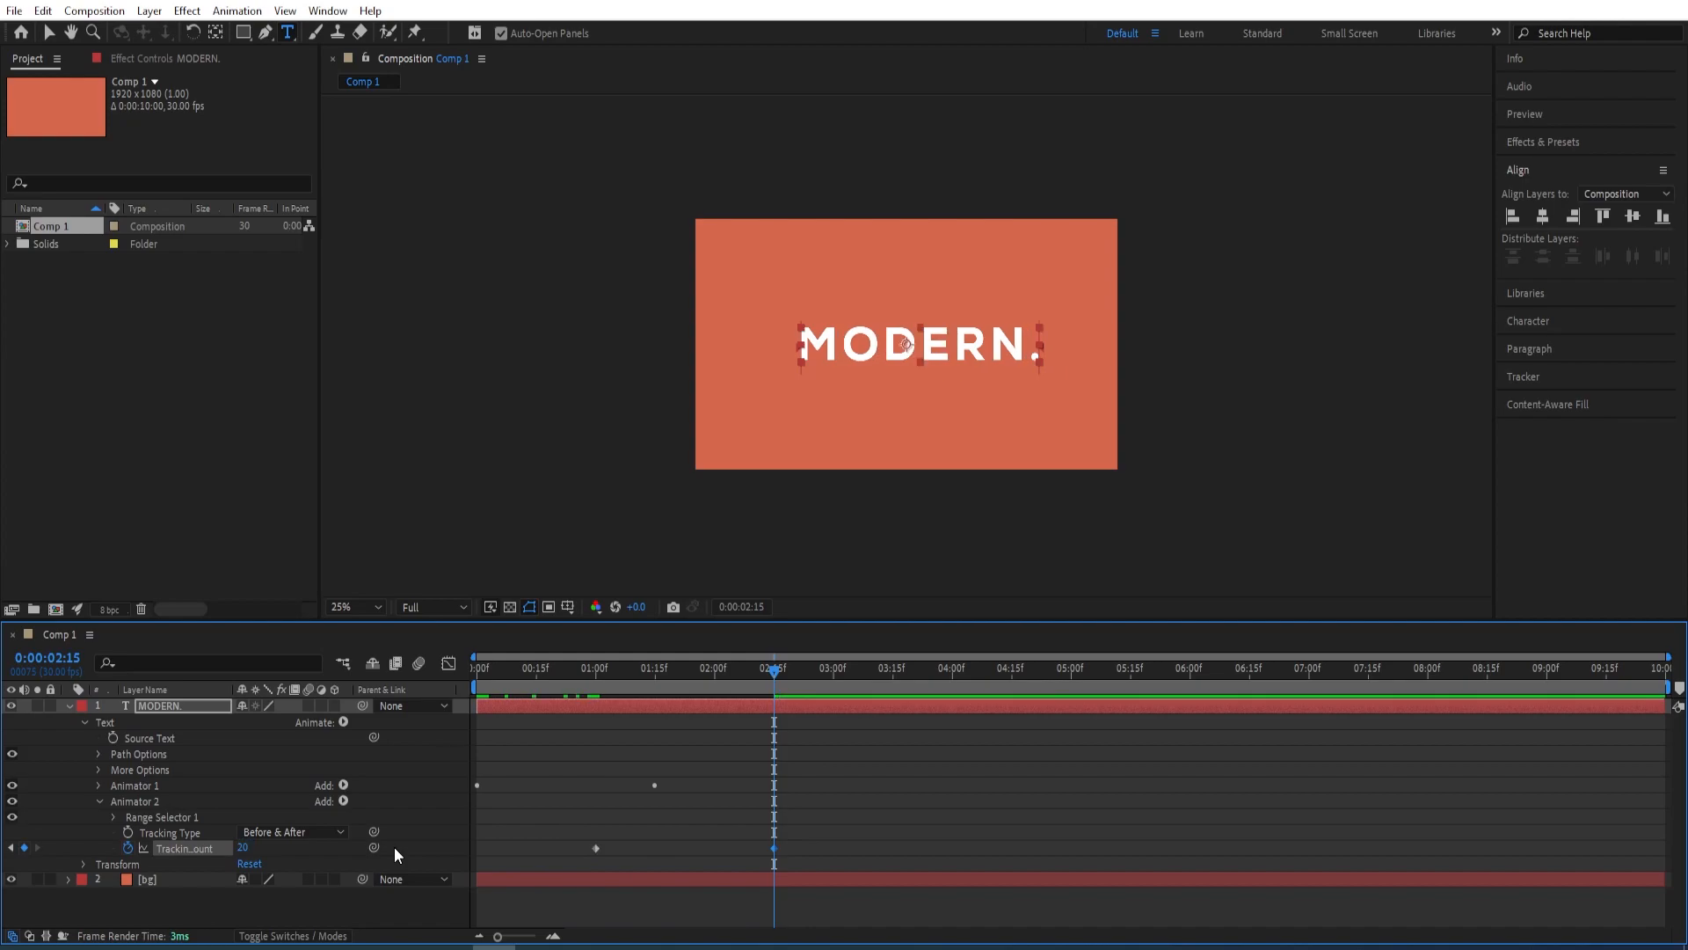
Ease both Tracking Amount keyframes and lengthen the last one's incoming influence handle to about the middle of the speed curve
left_click_drag(810, 838, 554, 859)
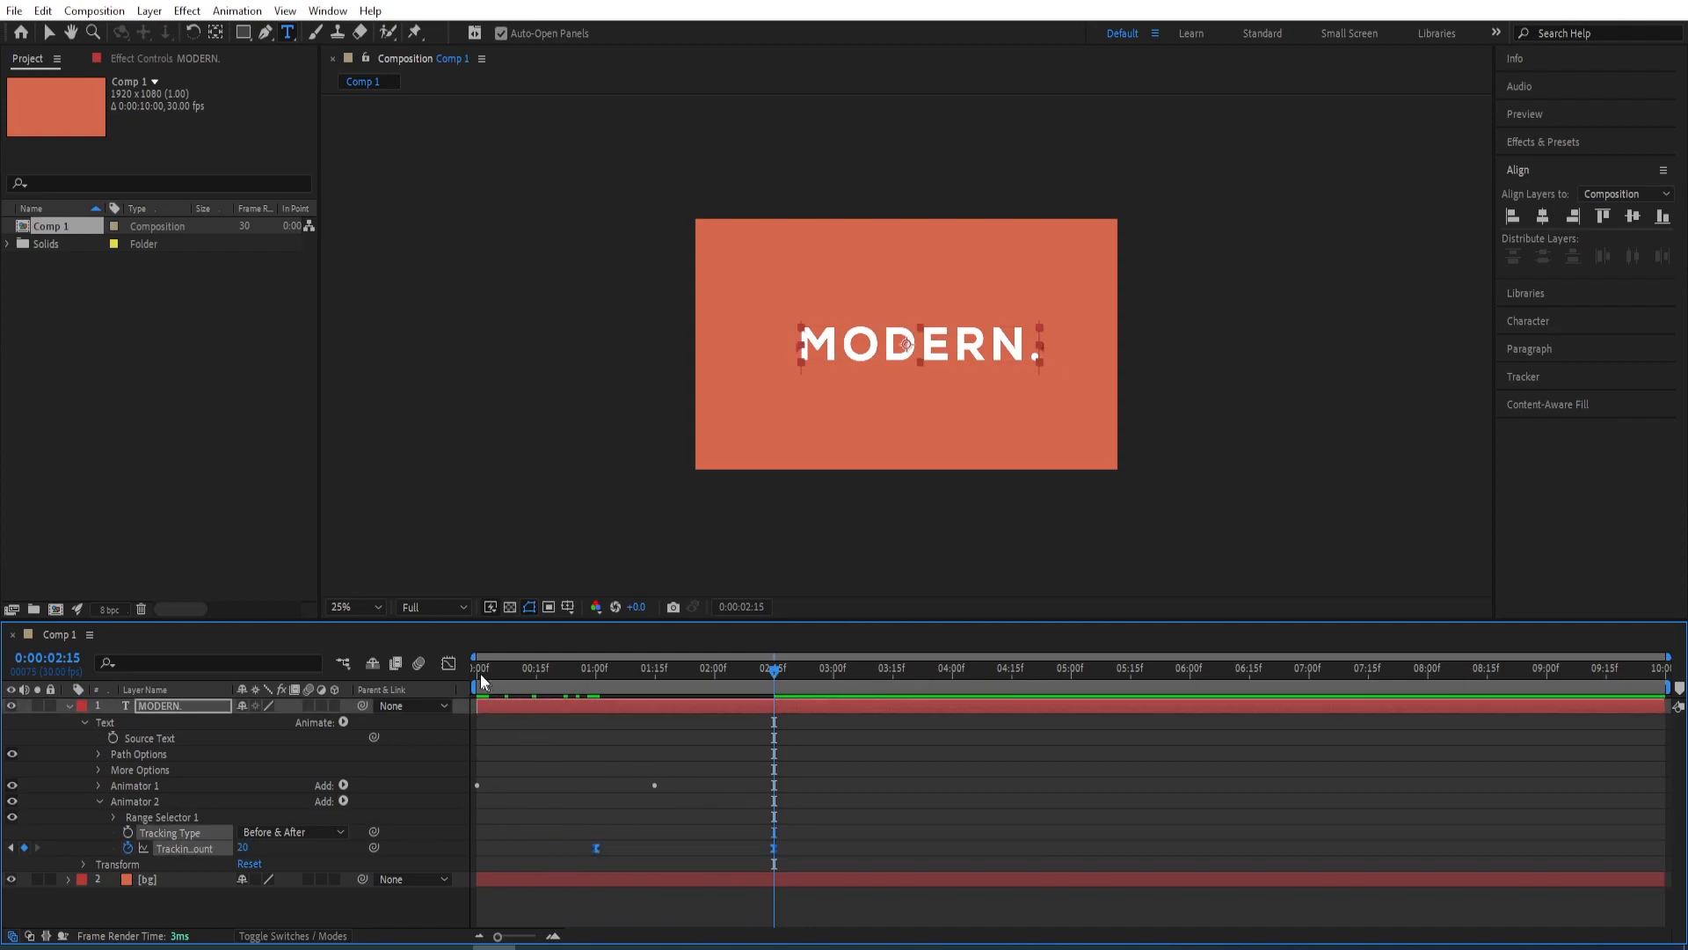
left_click(449, 663)
left_click_drag(804, 852, 679, 887)
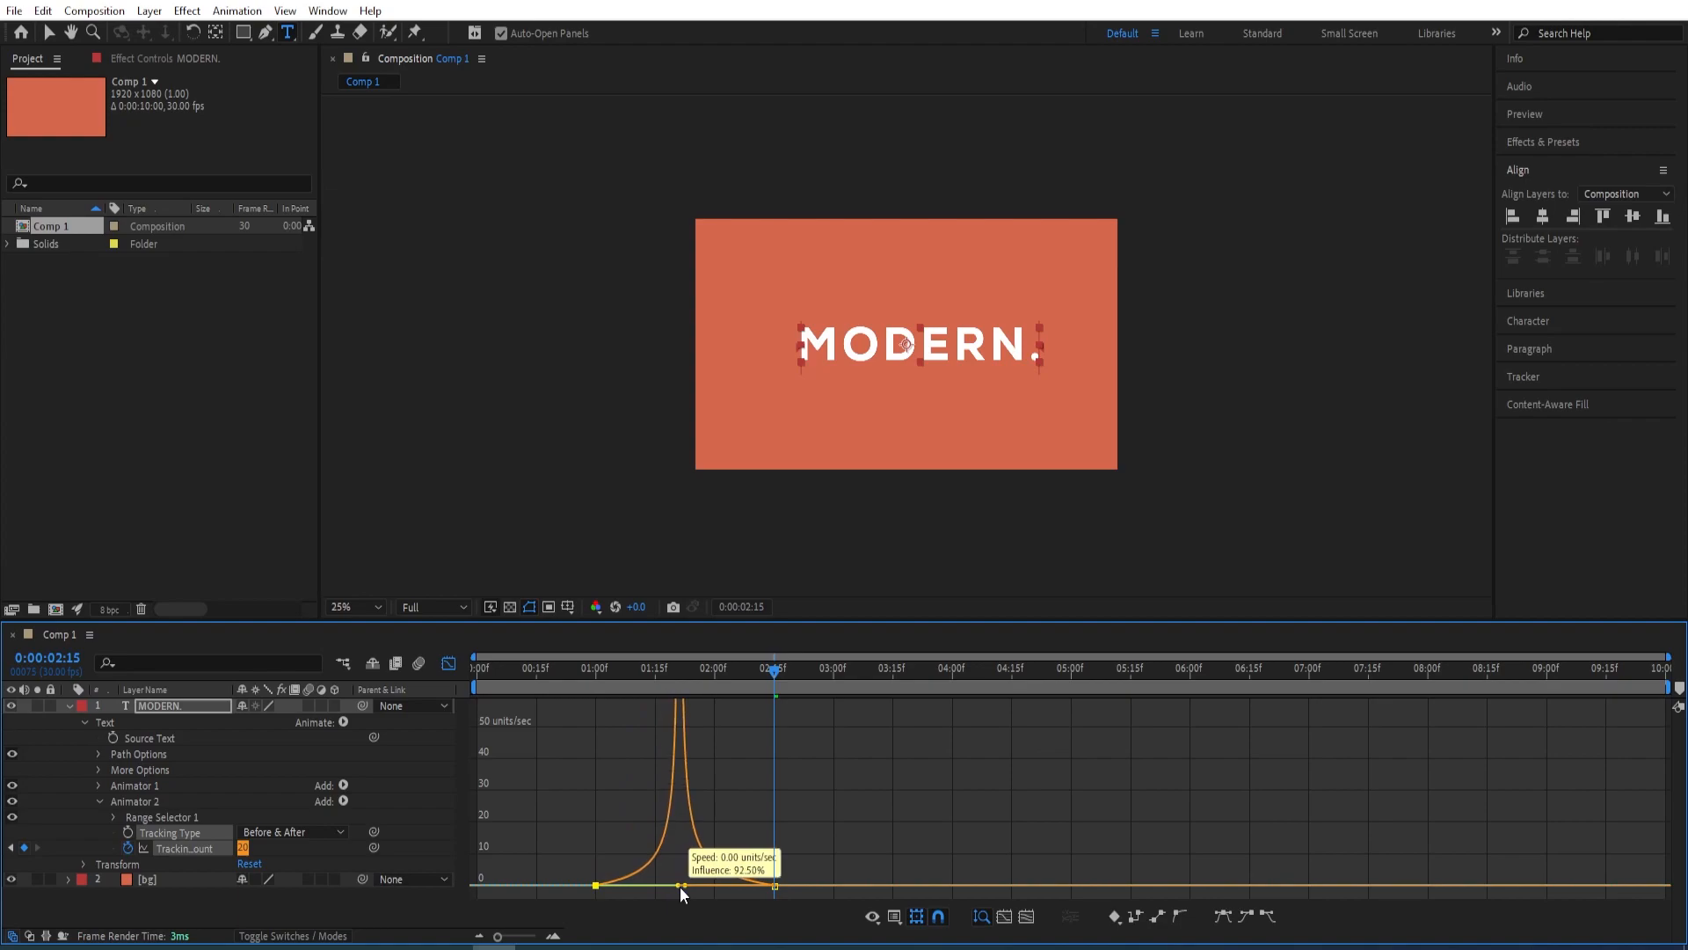
left_click(450, 663)
Preview the text animation from the first frame to check the reveal together with the tracking expansion
left_click_drag(774, 671, 466, 704)
key("space")
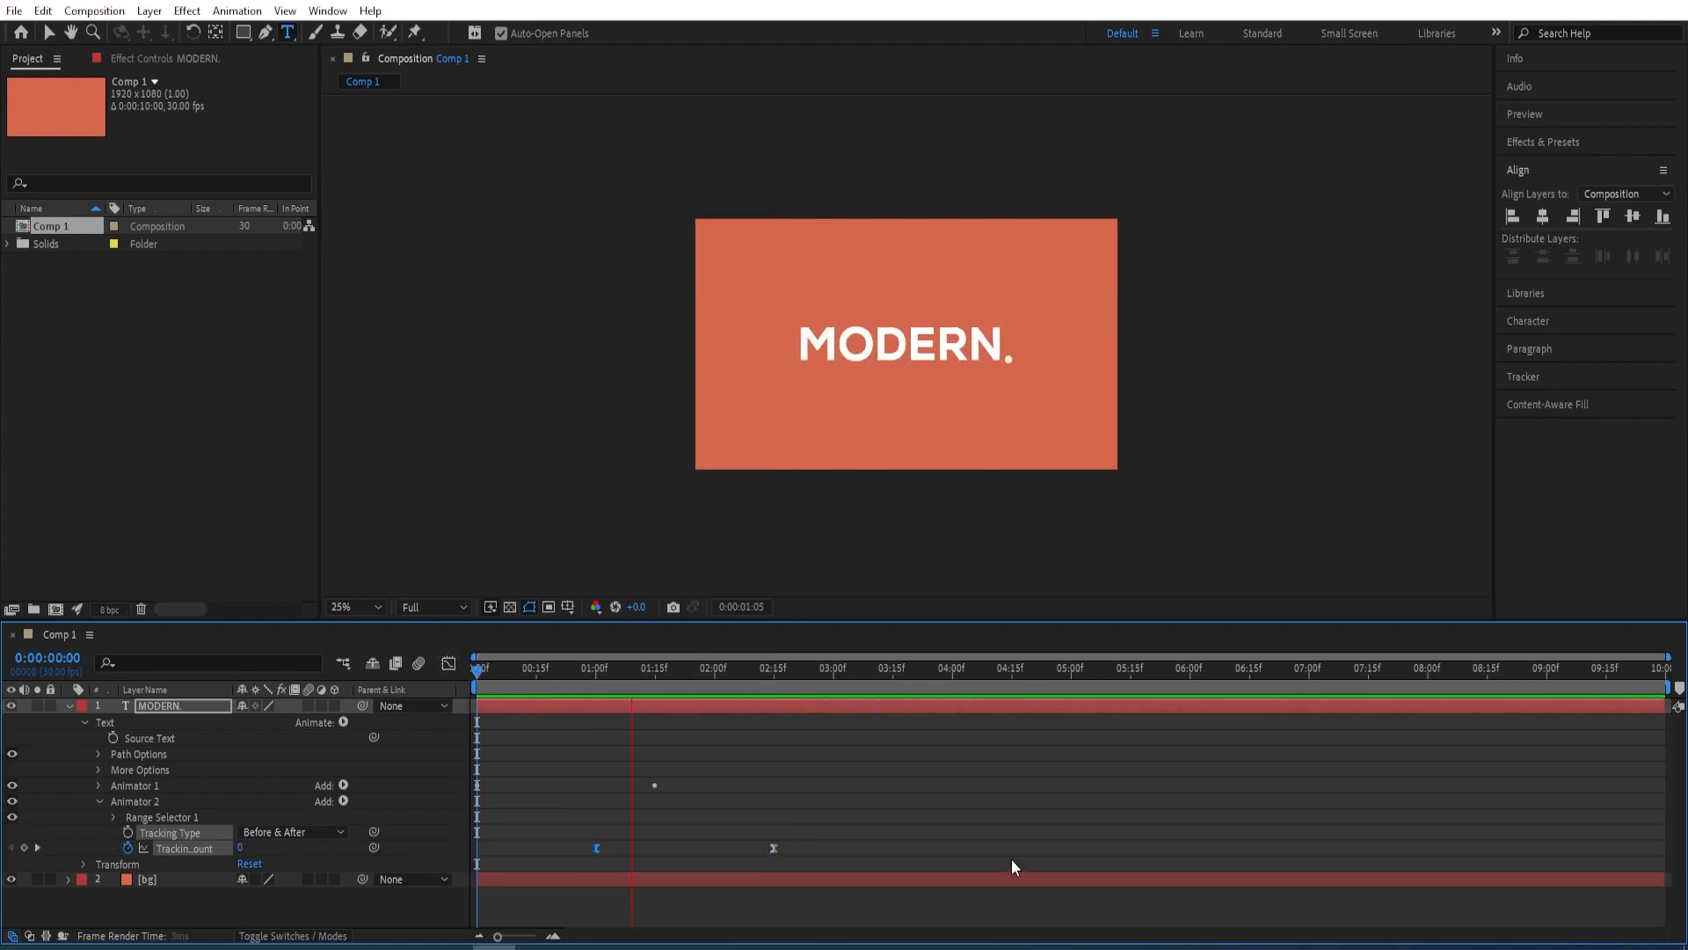
key("space")
left_click_drag(742, 674, 457, 695)
key("space")
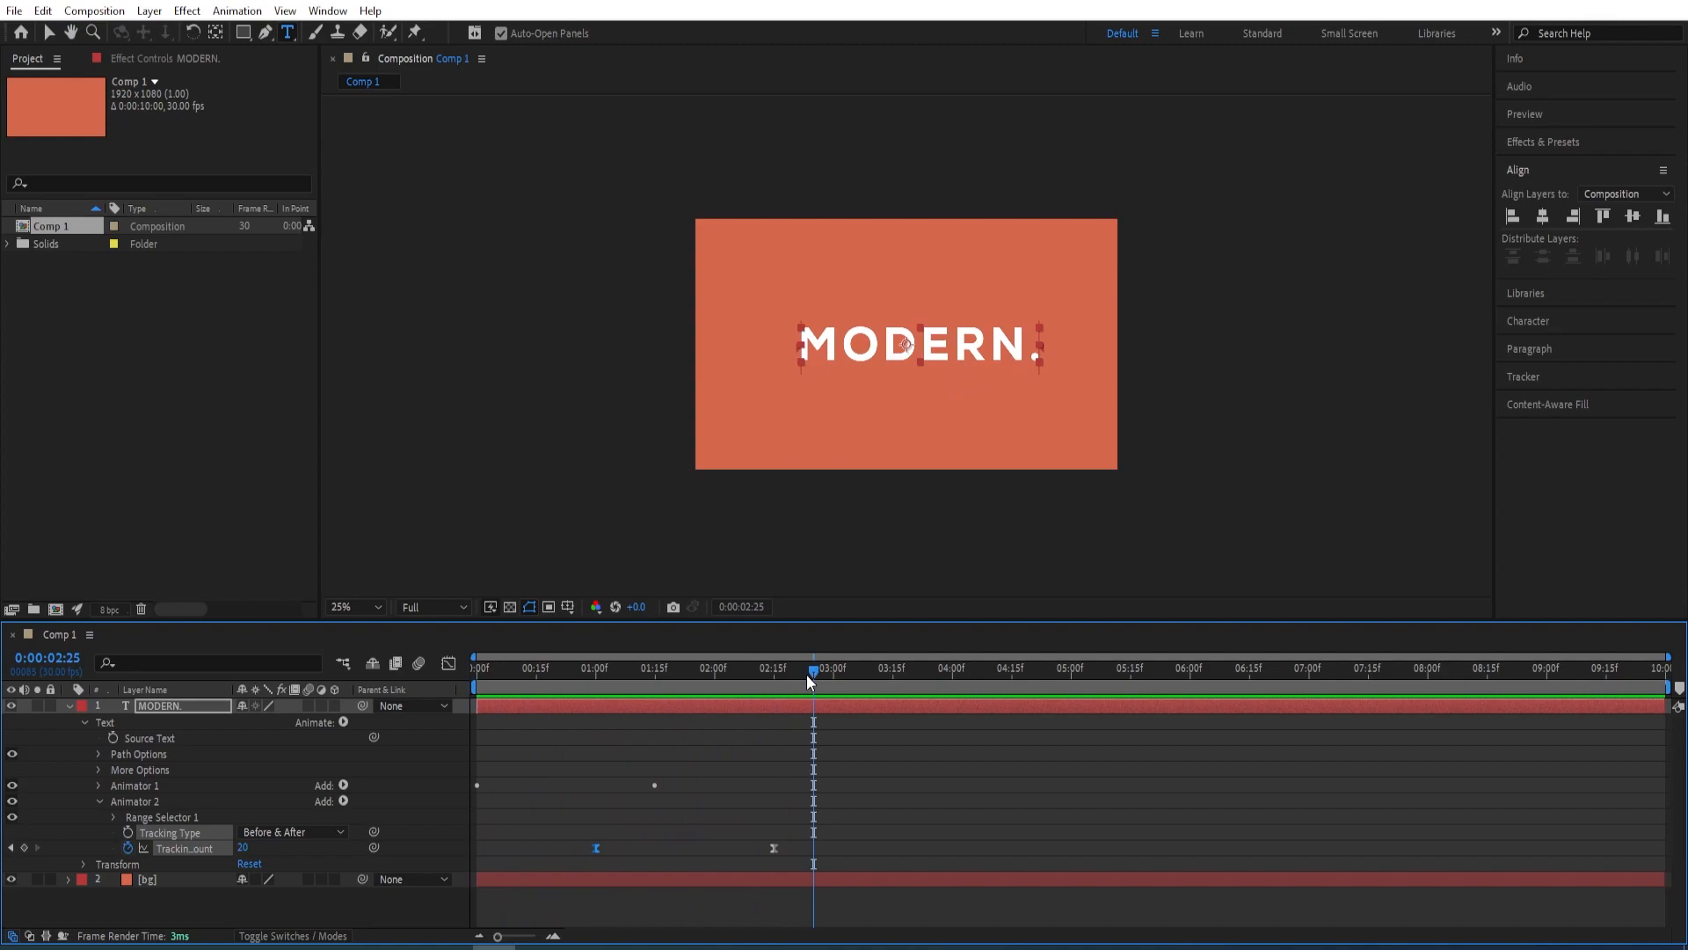
key("space")
Duplicate the collapsed "MODERN." text layer and, at 0:00:02:15, set the copy's font size to 700 px
left_click(68, 706)
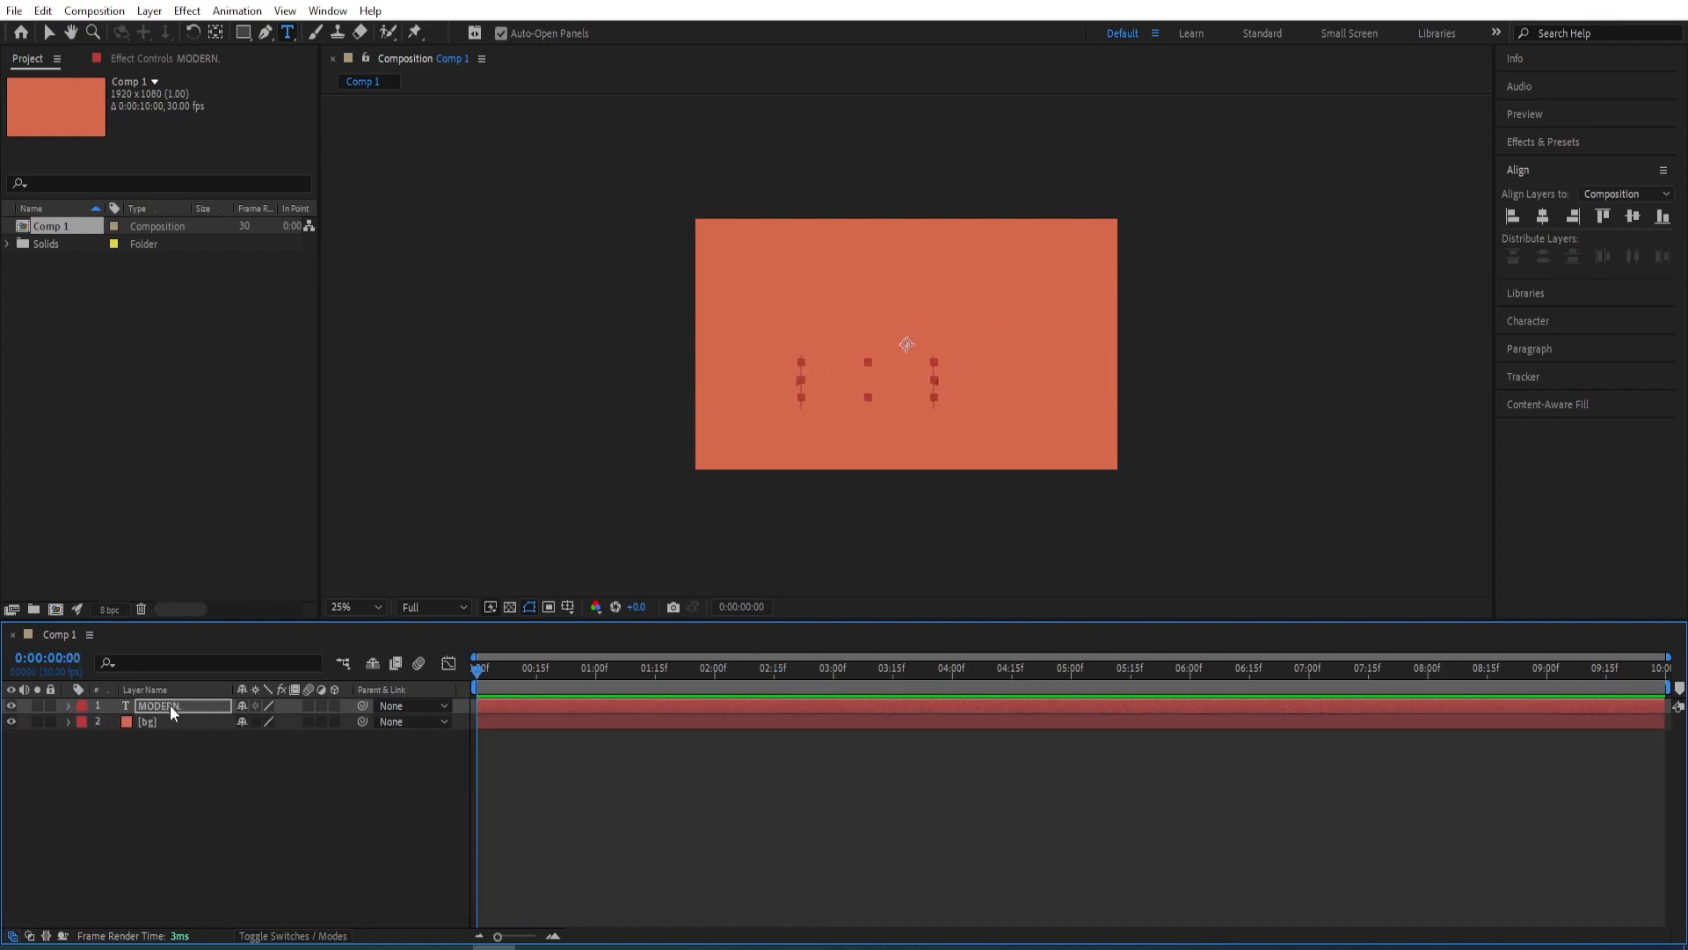
key("ctrl+d")
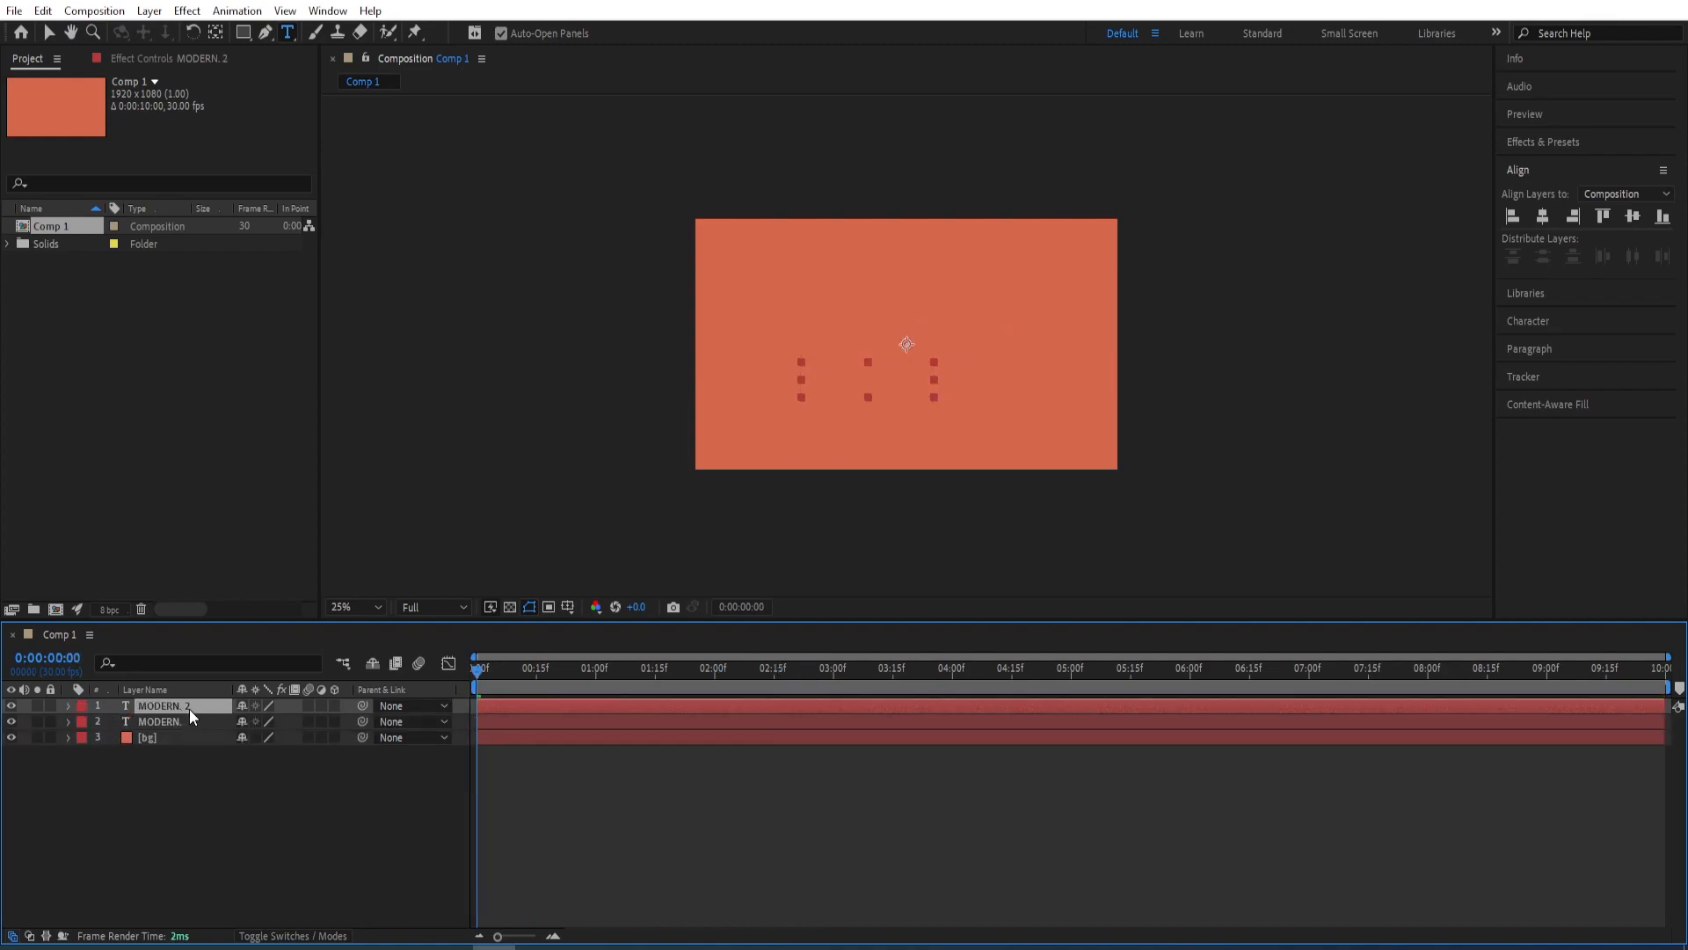
left_click_drag(477, 679, 778, 674)
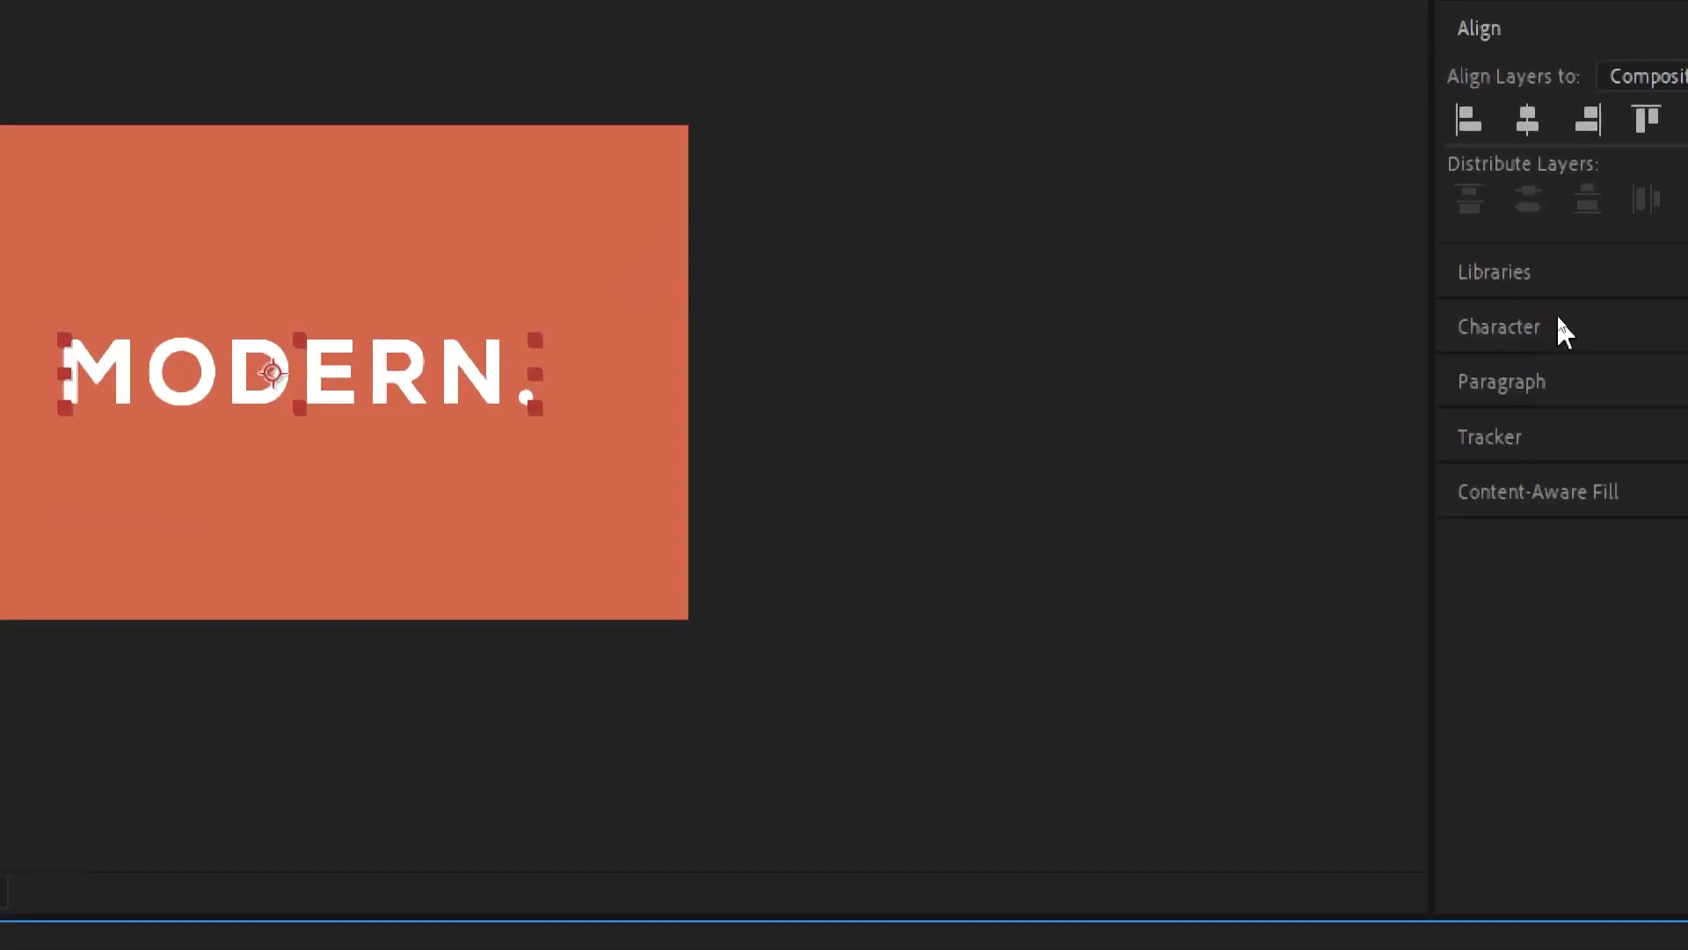
left_click(1559, 321)
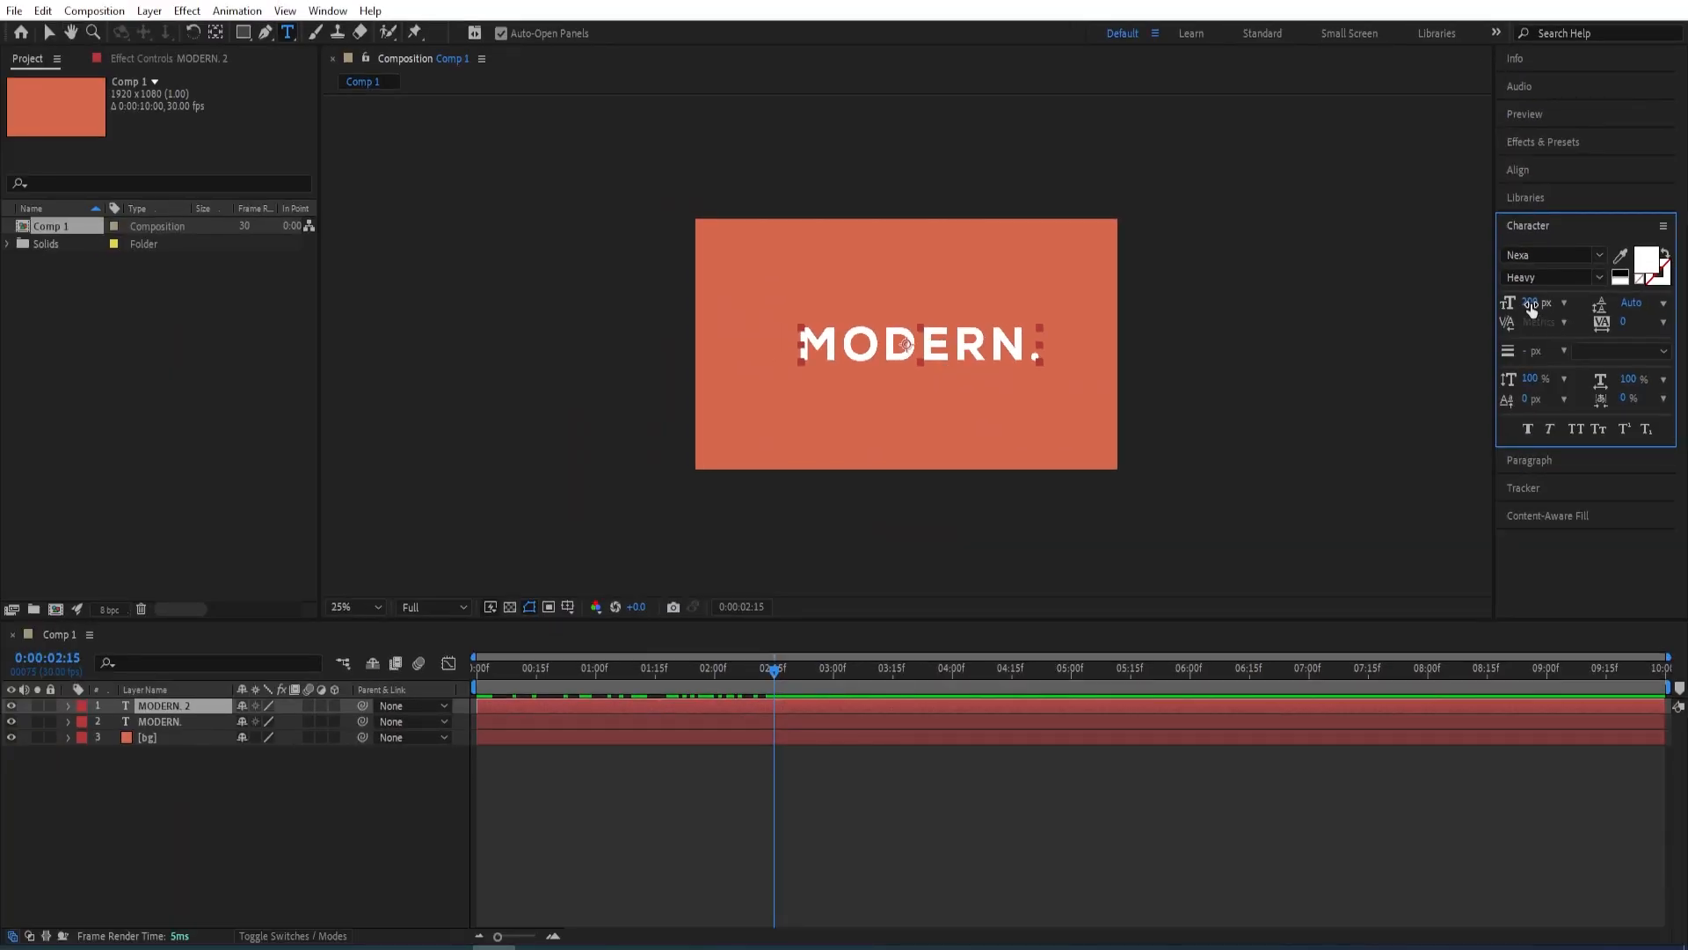
left_click(1531, 303)
type("700")
key("Return")
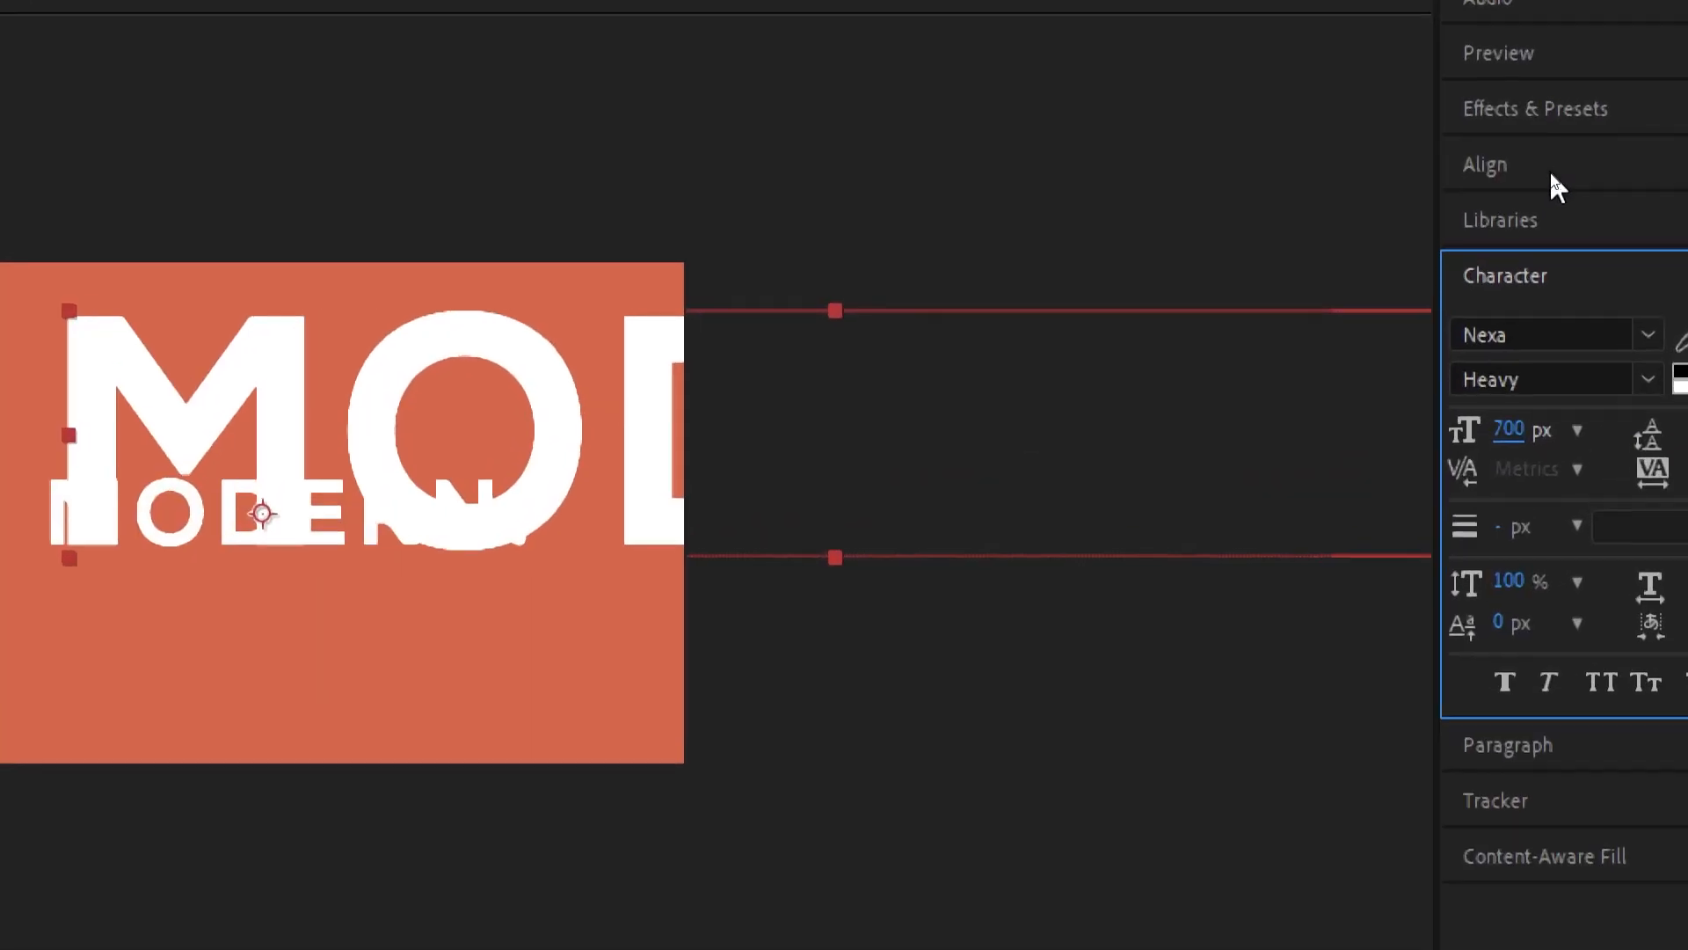
Center the enlarged text copy horizontally and vertically in the composition and place its layer below the original text layer
left_click(1550, 172)
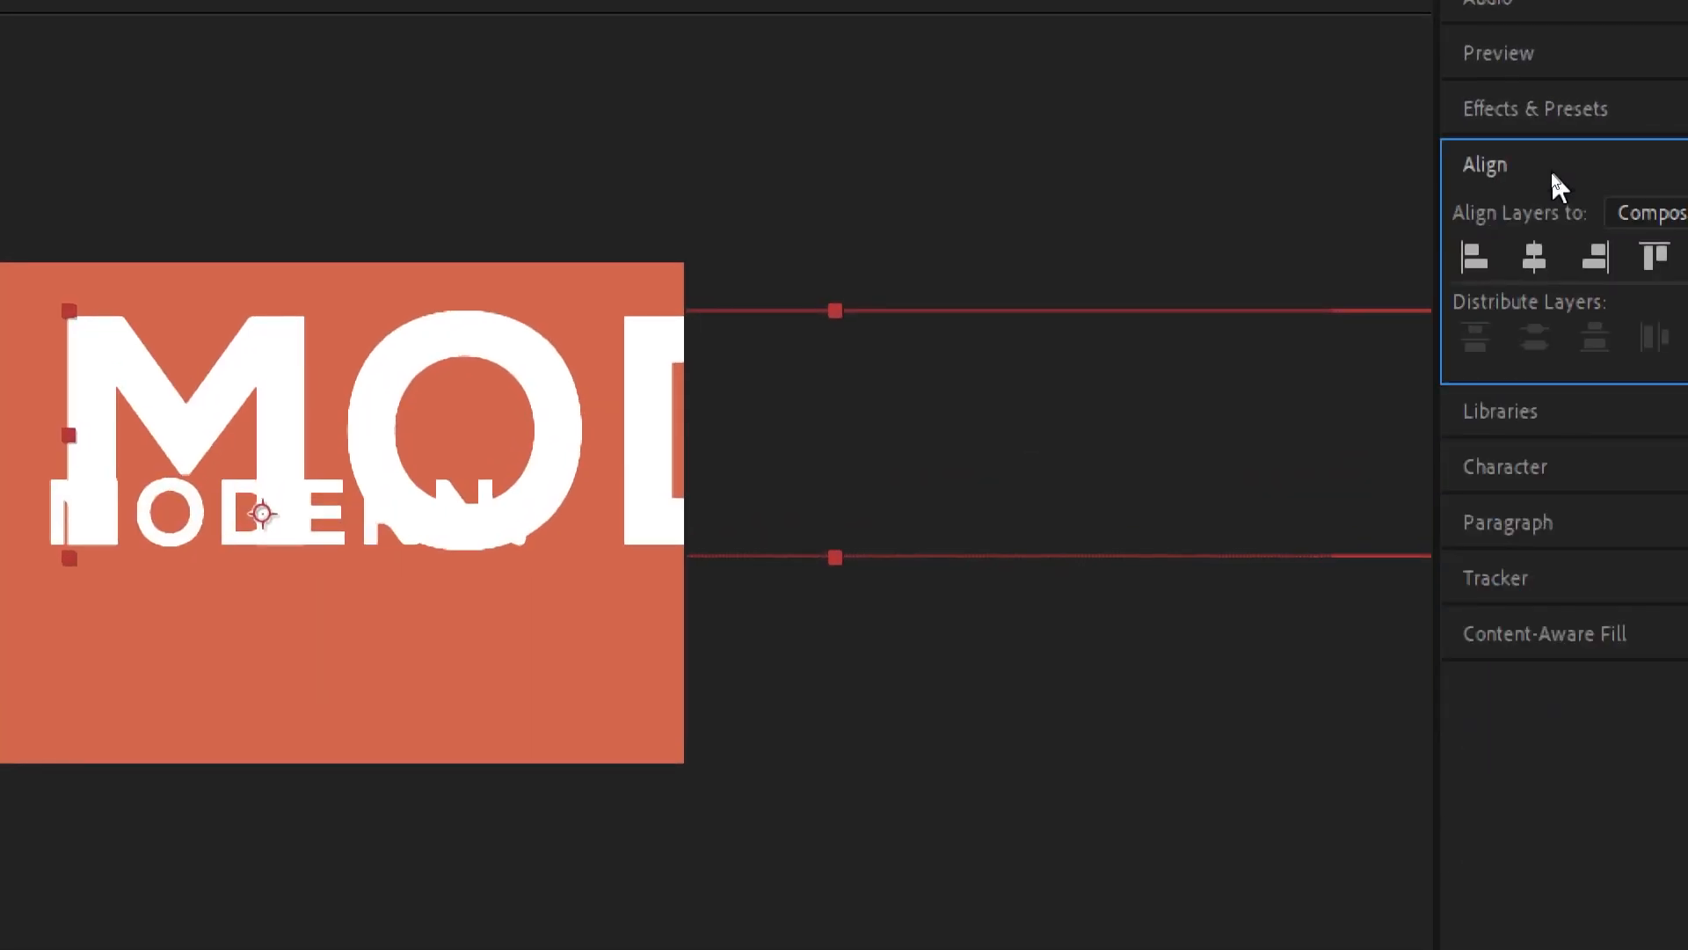
left_click(1535, 256)
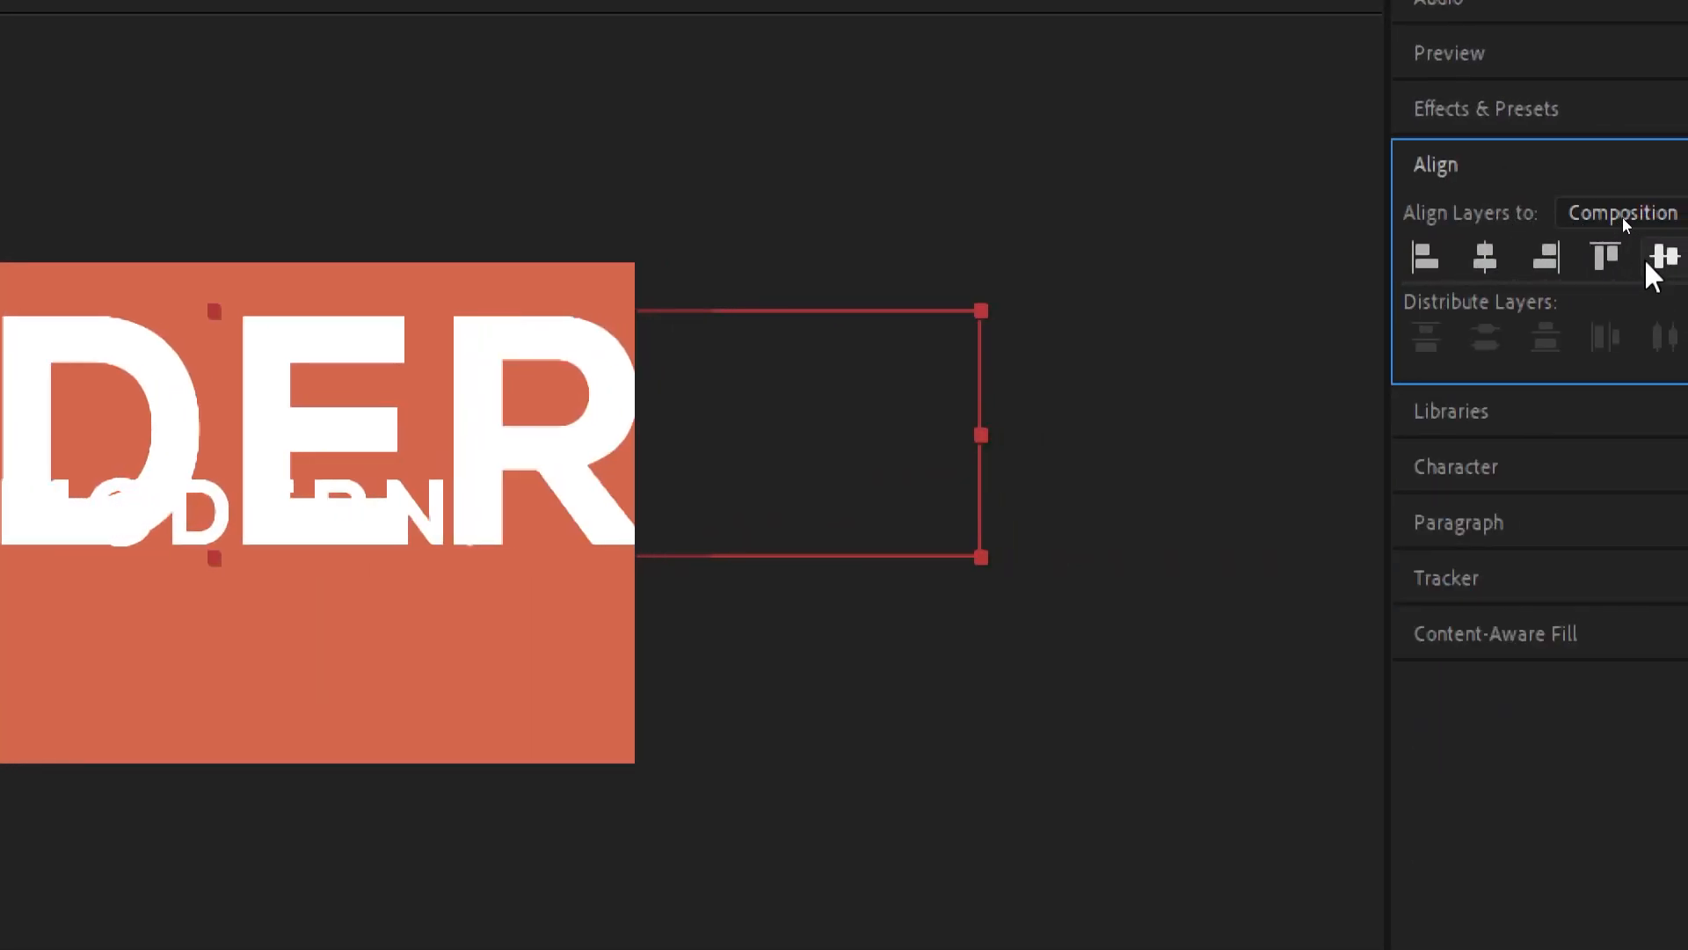
left_click(1660, 257)
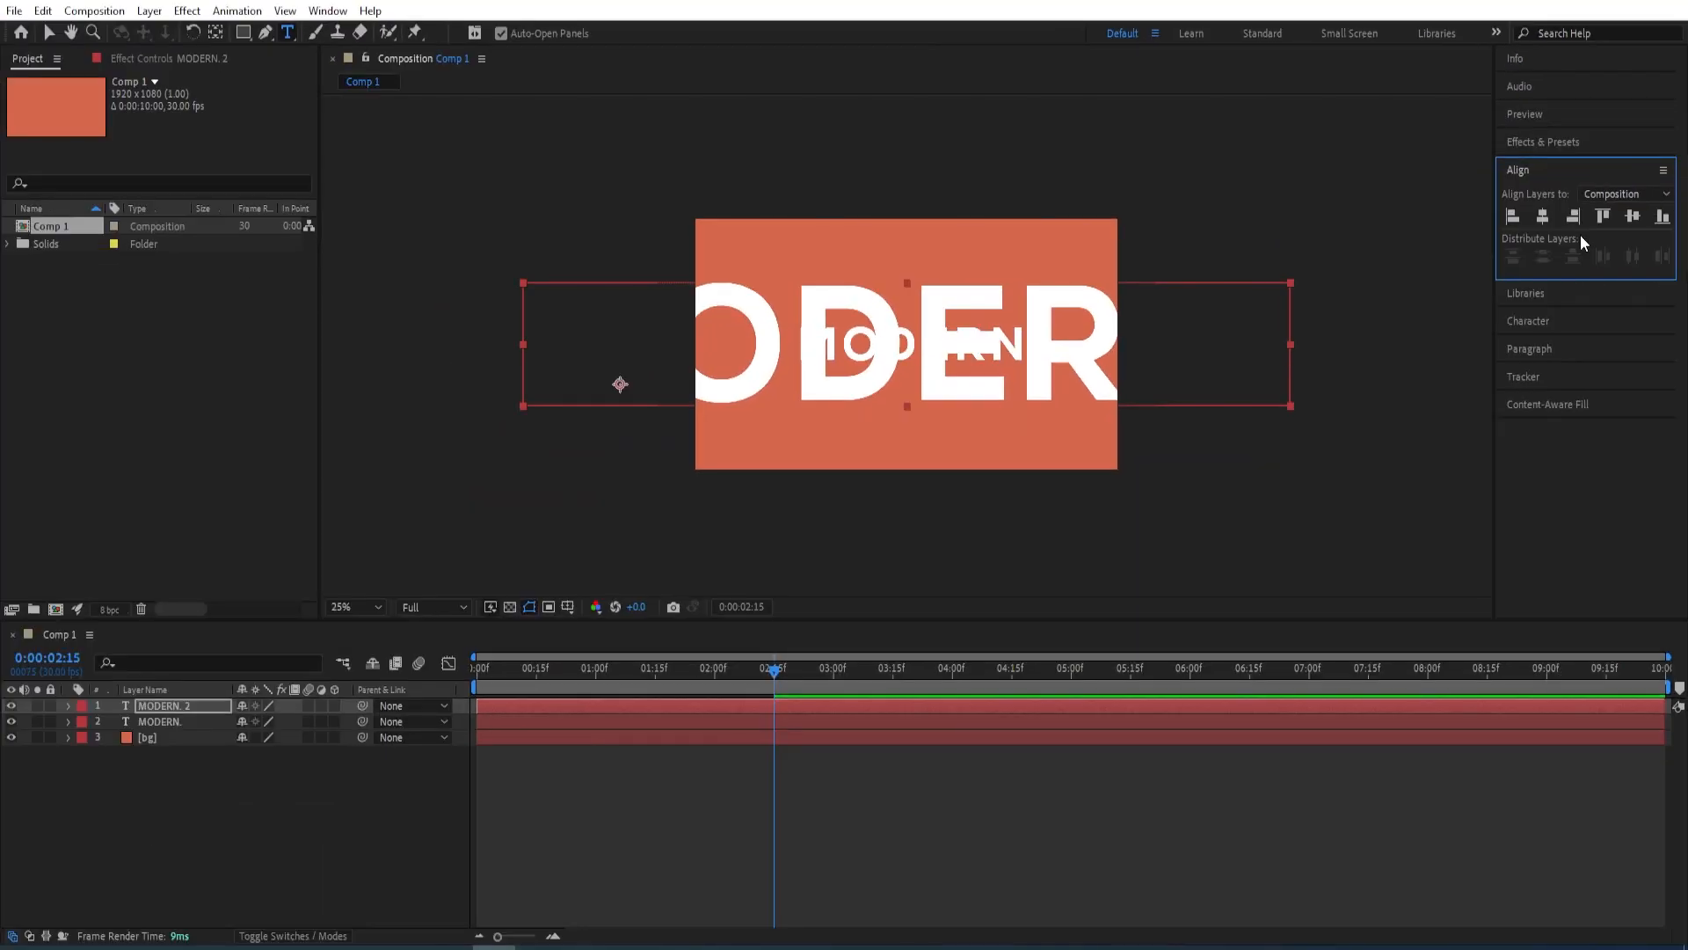
left_click_drag(167, 705, 166, 726)
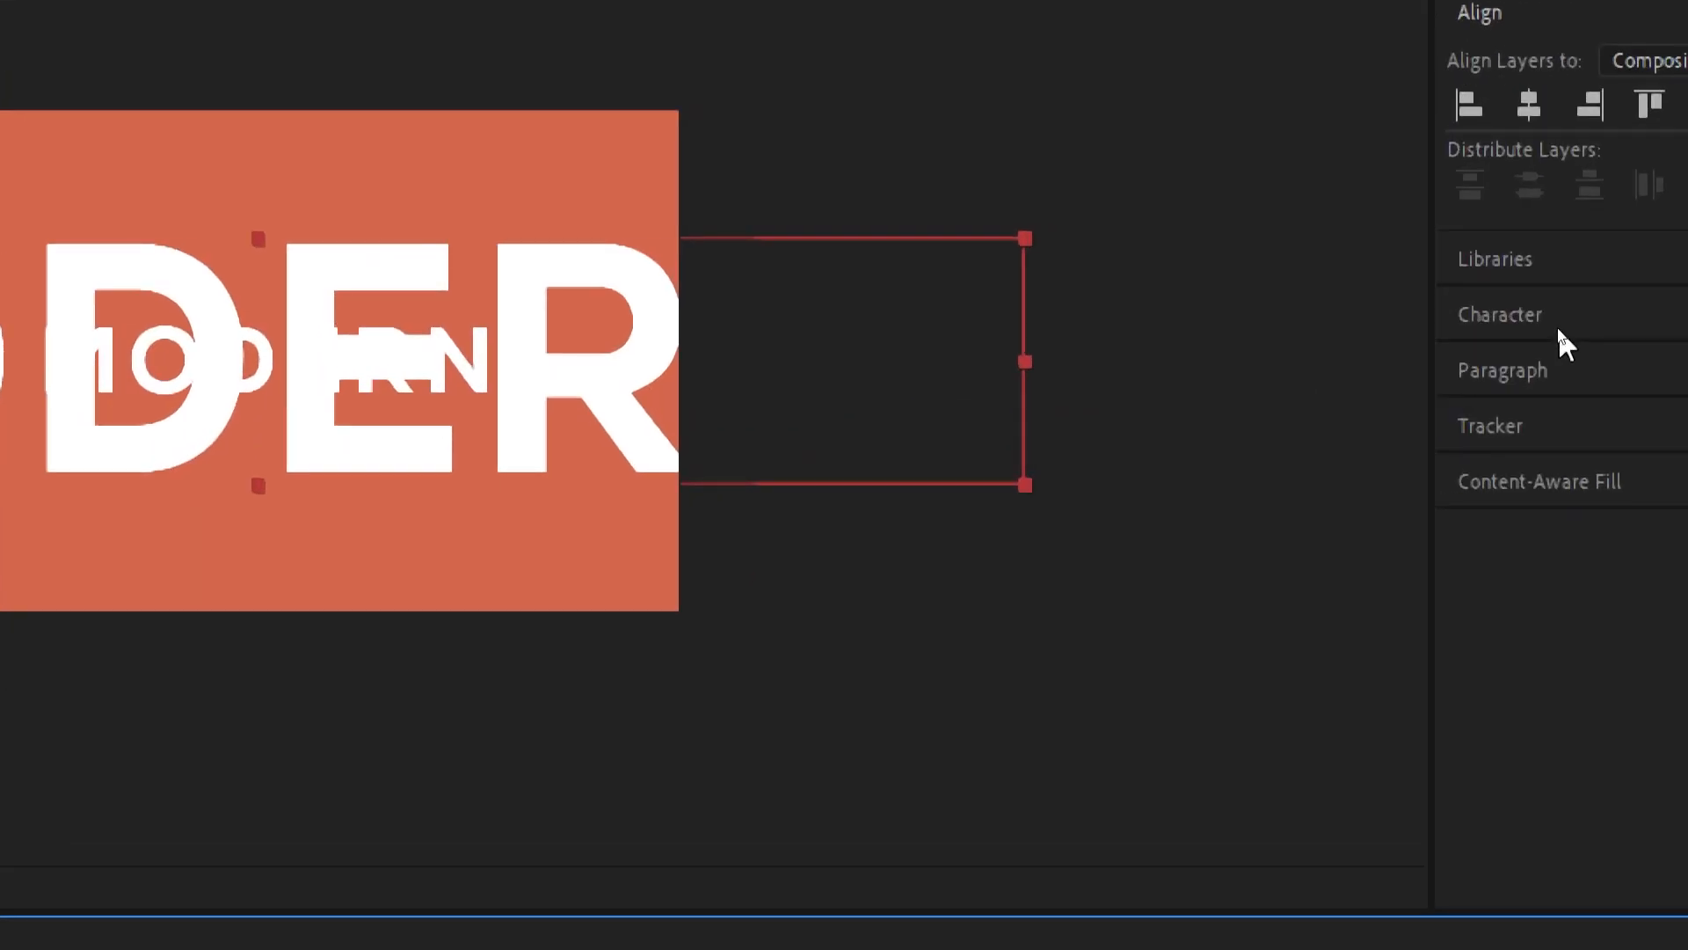
Fill the enlarged text copy with the orange-red sampled from the composition background
left_click(1558, 326)
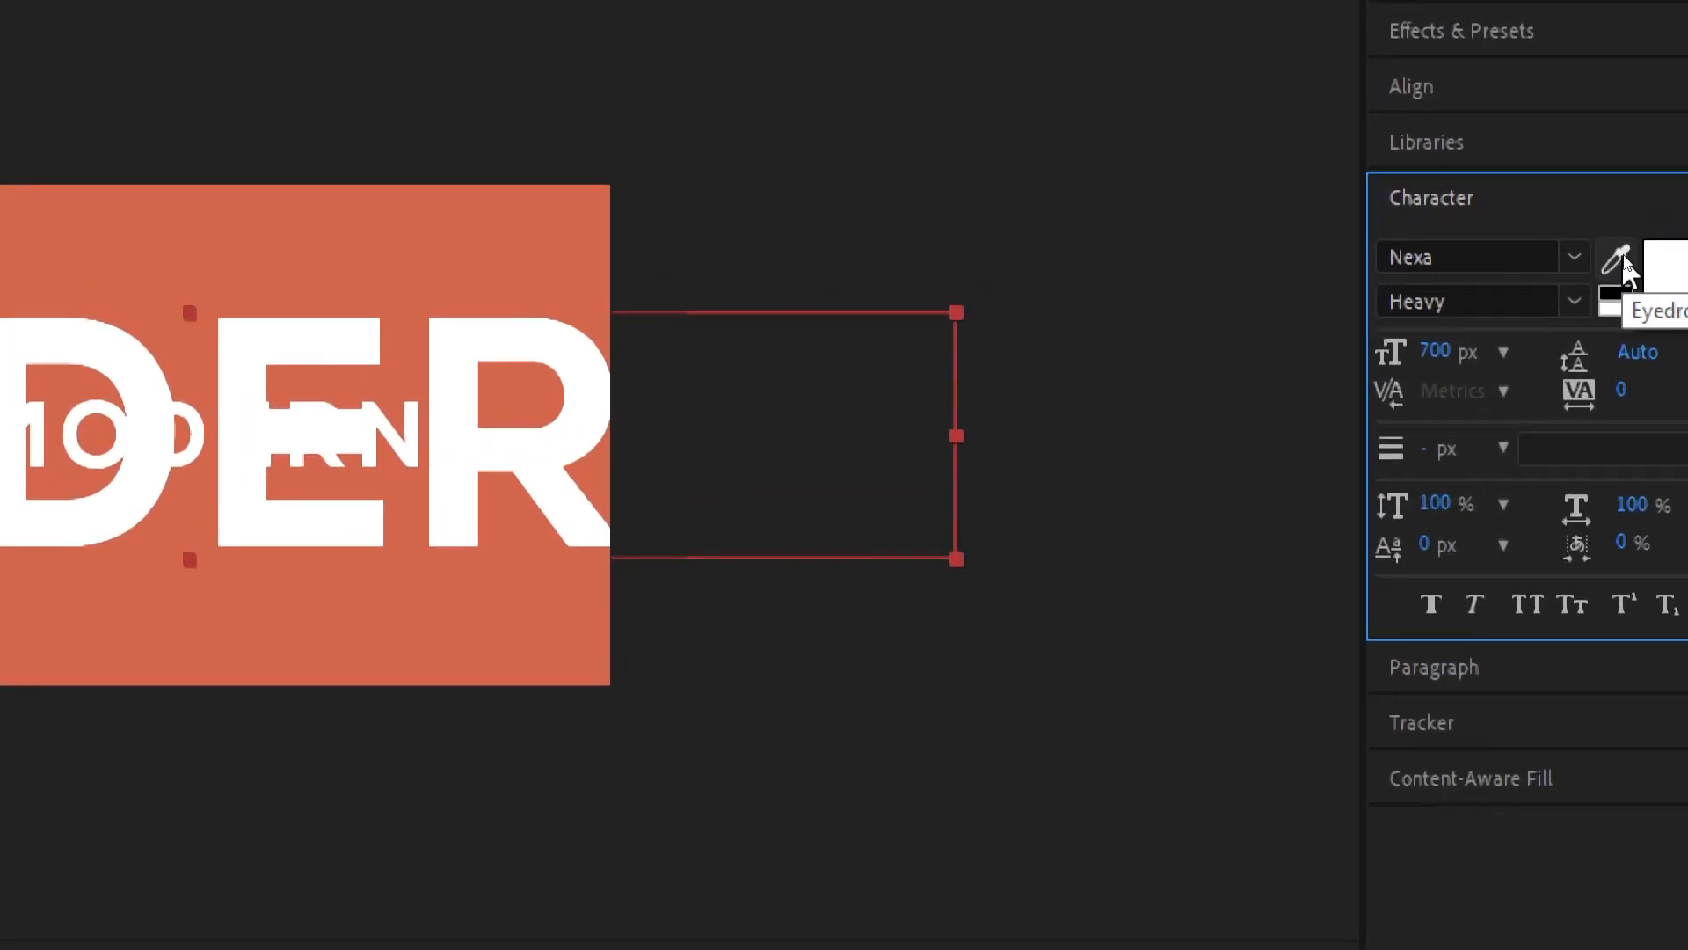
left_click(1623, 257)
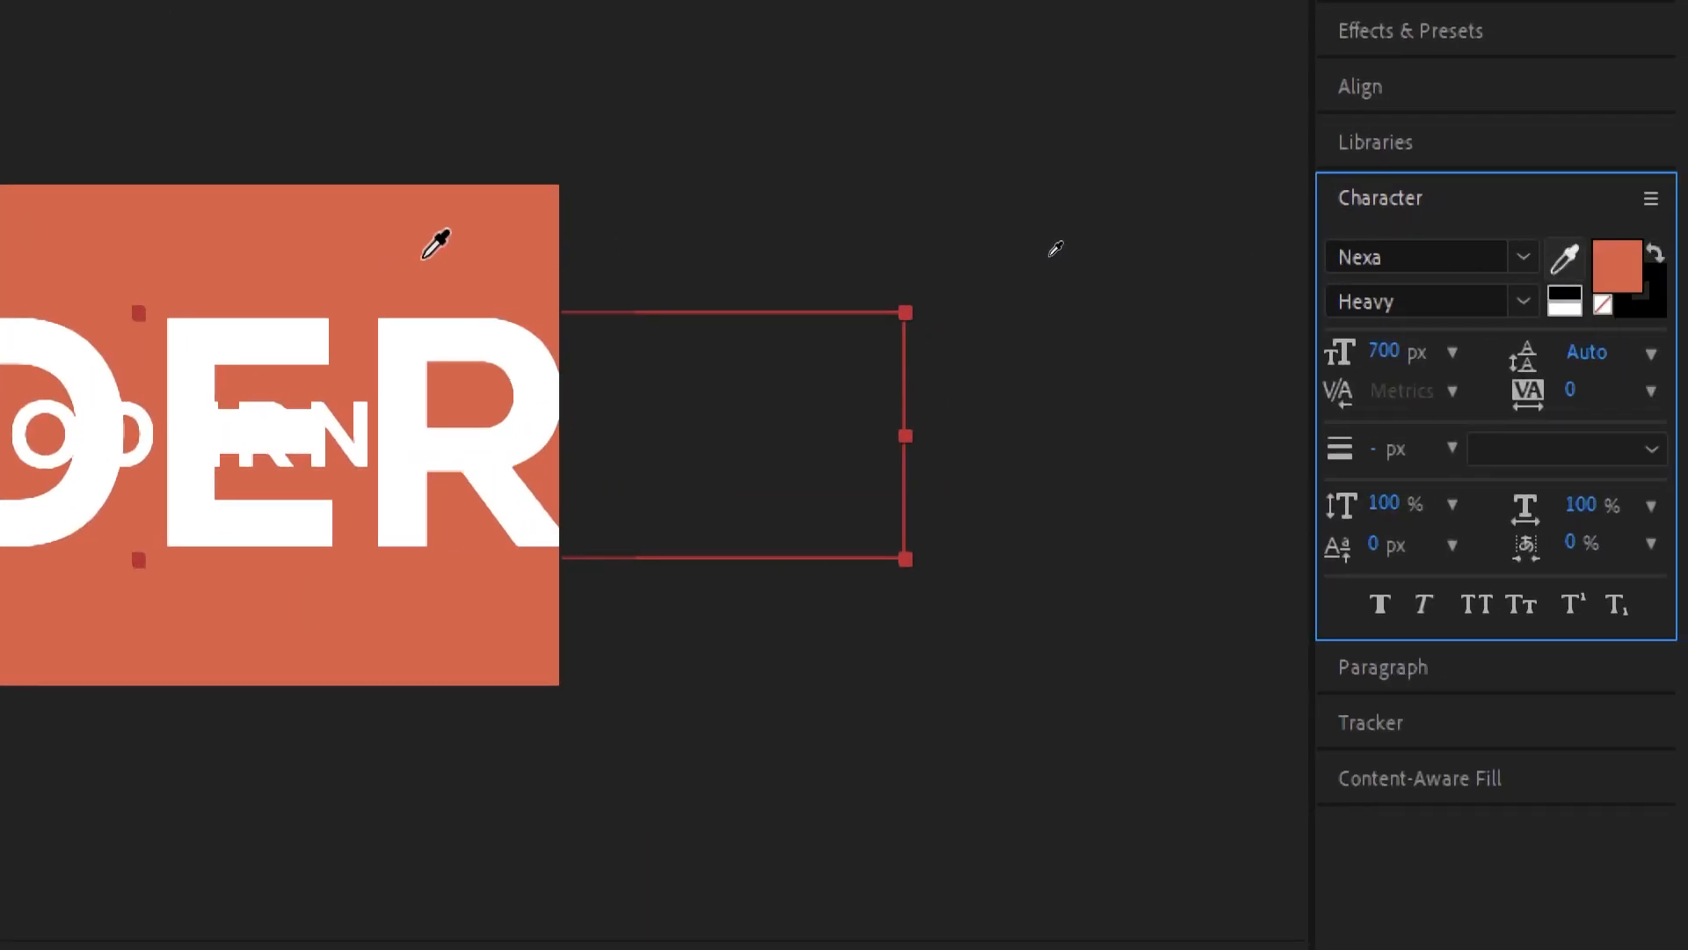
left_click(424, 256)
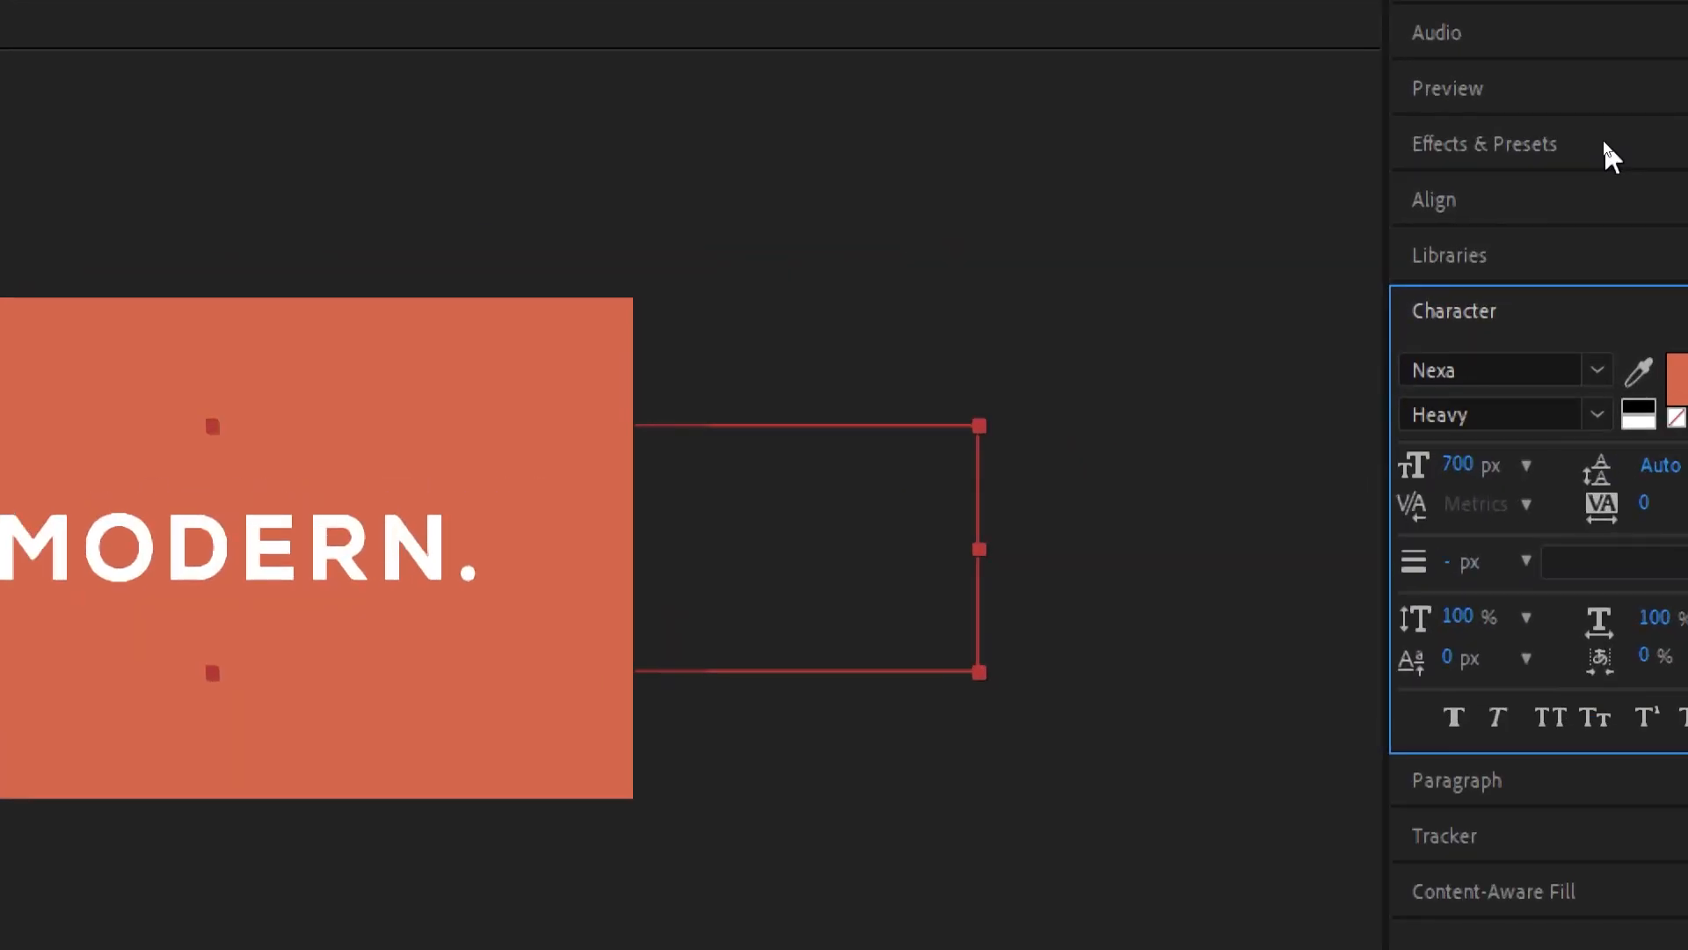
Find the Drop Shadow effect and apply it to the enlarged text copy
left_click(1603, 141)
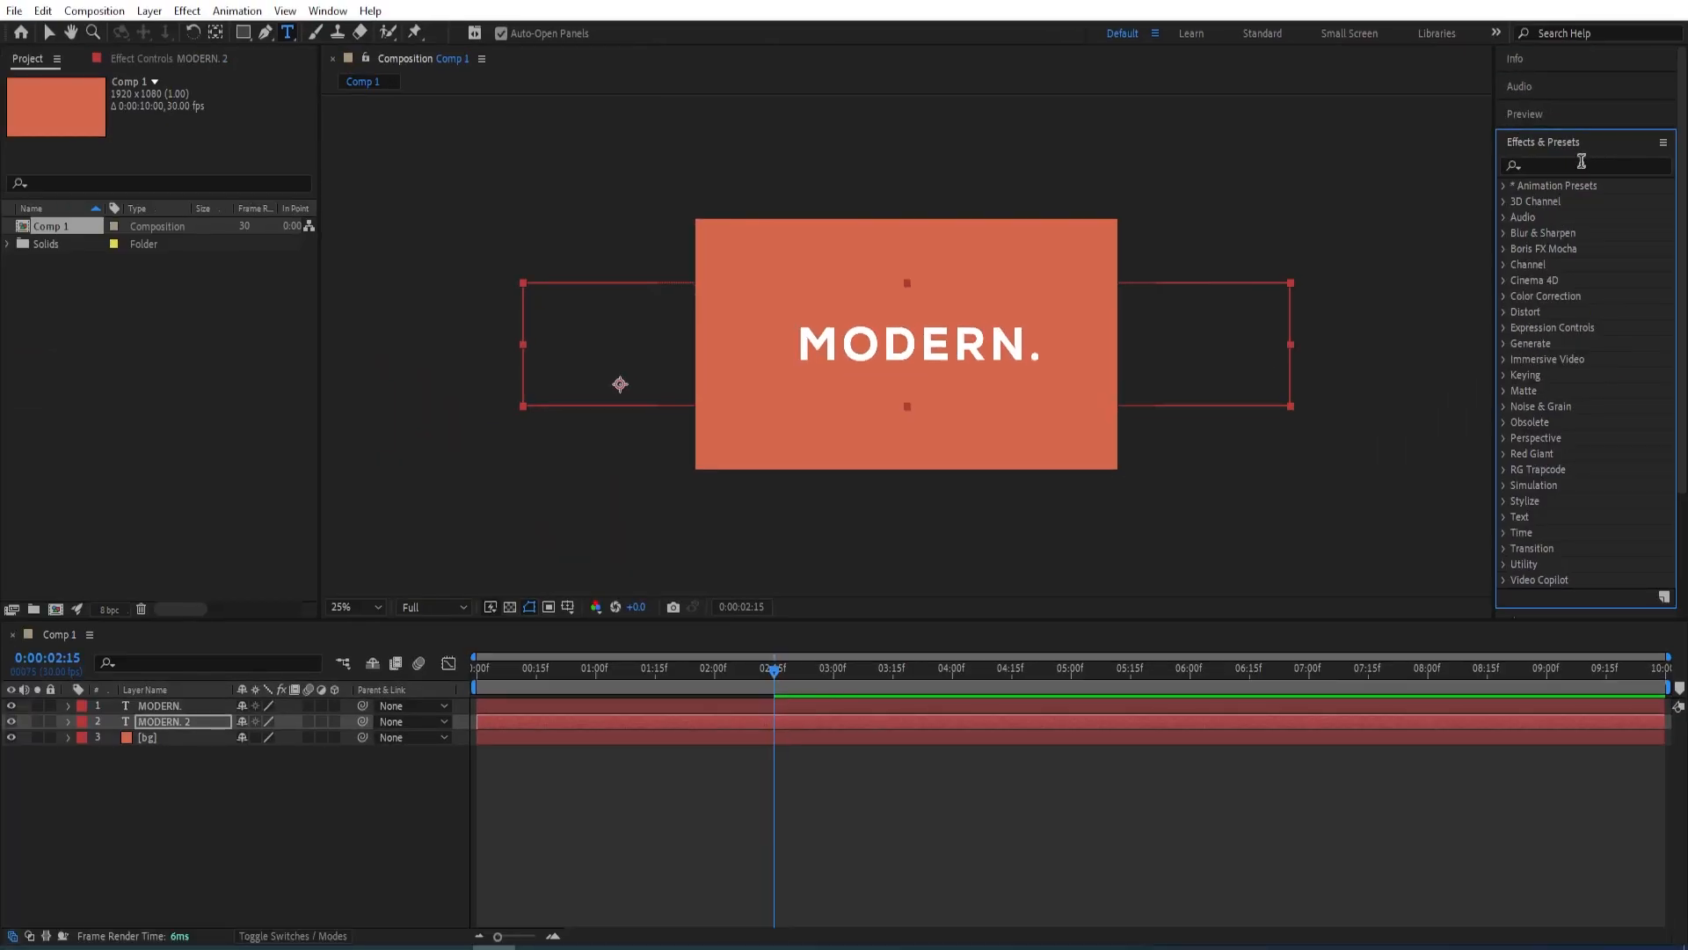
left_click(1560, 190)
type("drop shad")
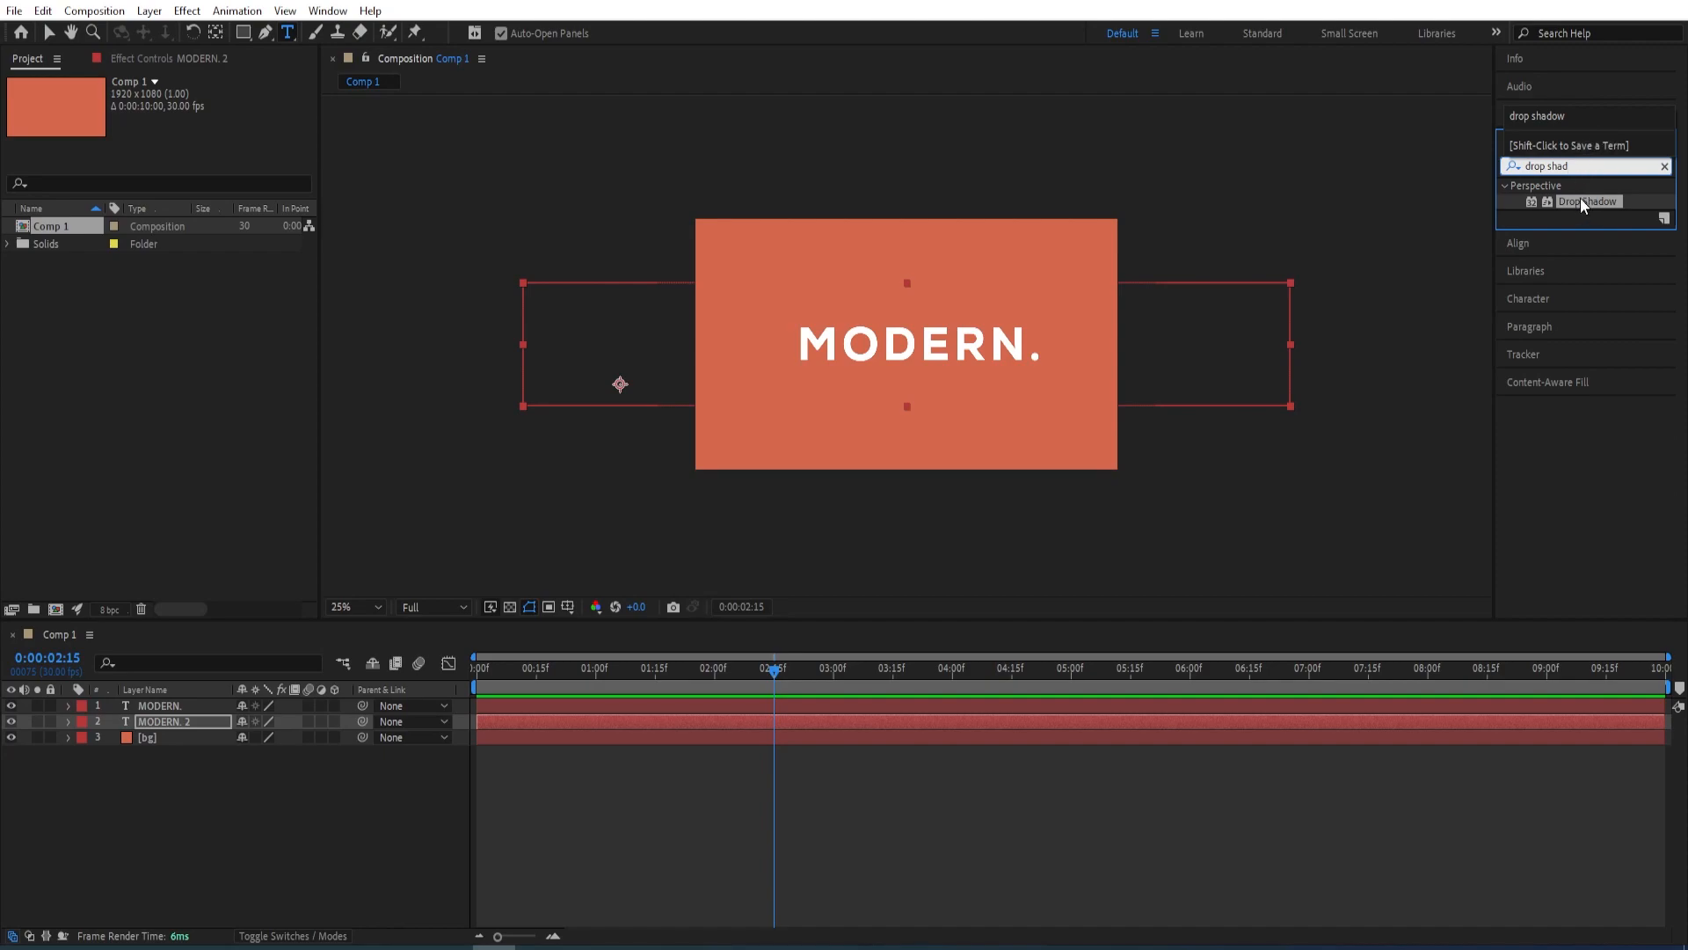
double_click(1588, 200)
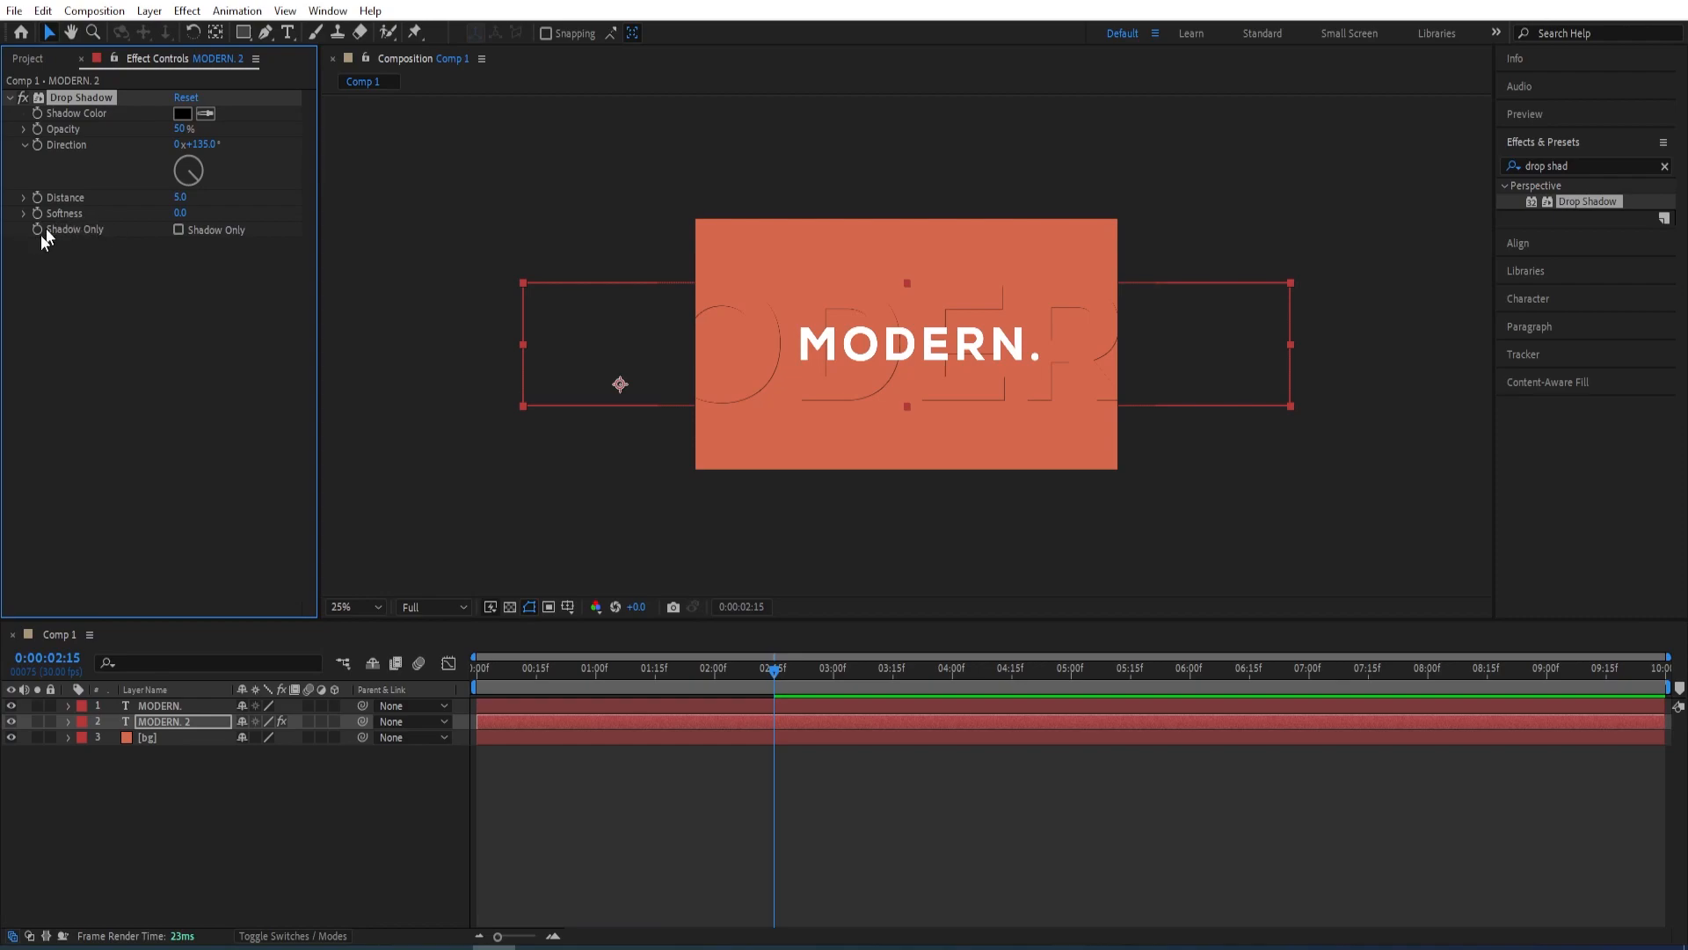
Set the Drop Shadow's distance to 0 and its softness to 200
left_click(180, 199)
type("0")
key("Return")
type("200")
key("Return")
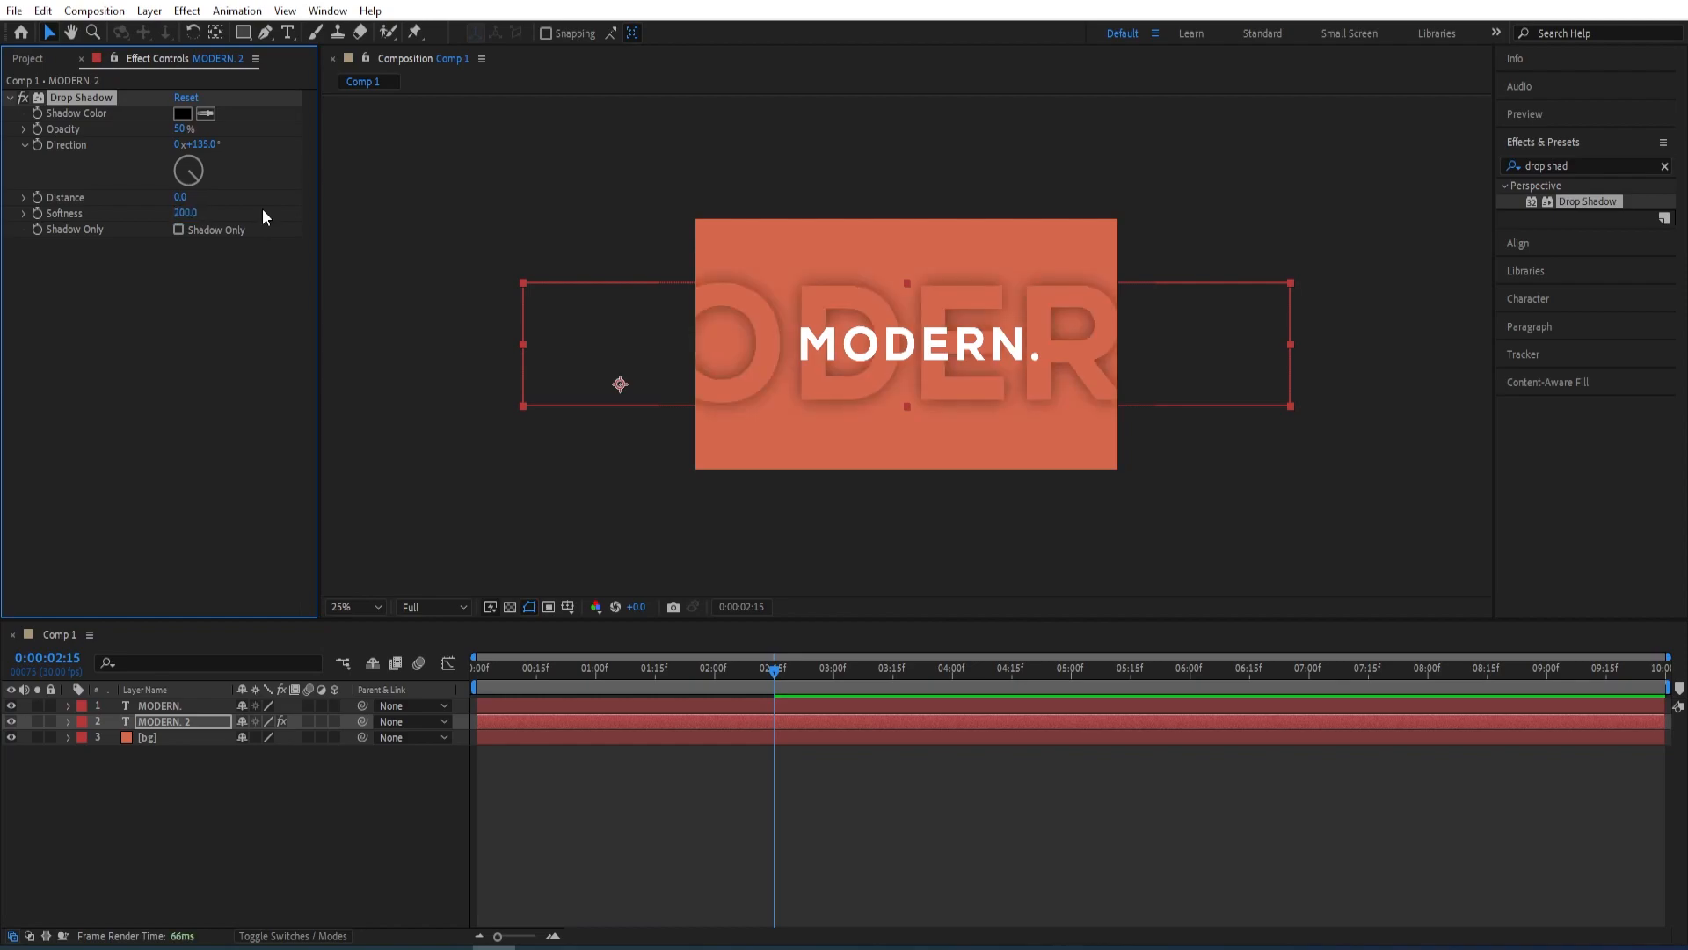
Sample the background as the shadow color and darken it to the deep red-brown 802C17
left_click(204, 114)
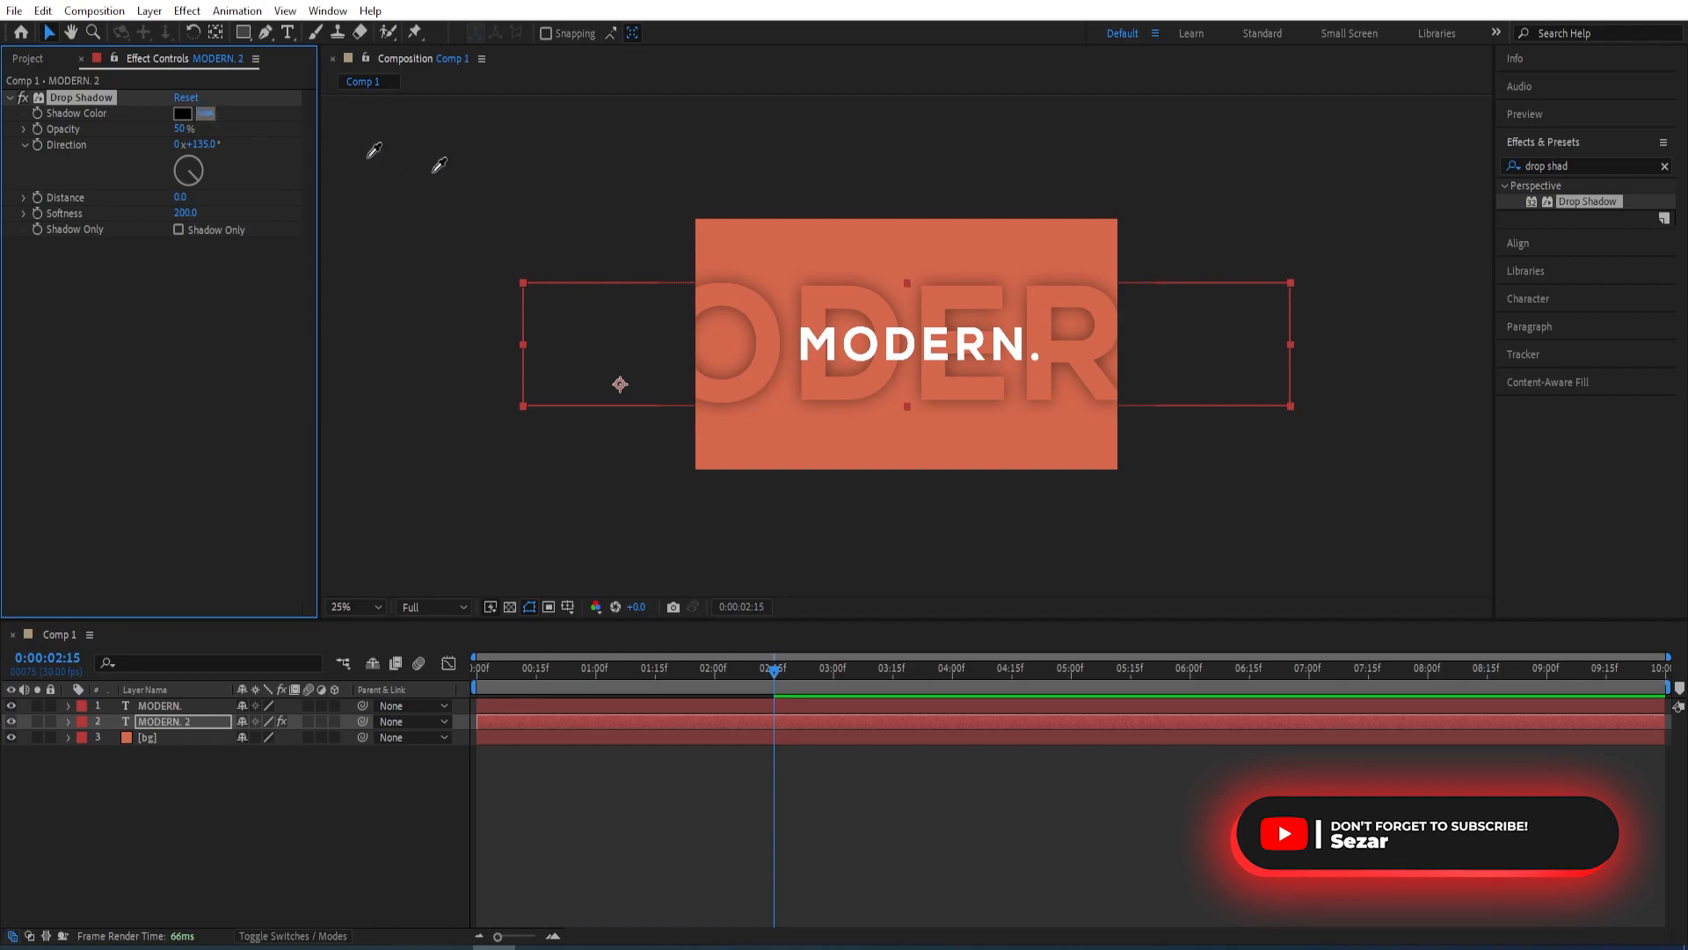
left_click(825, 262)
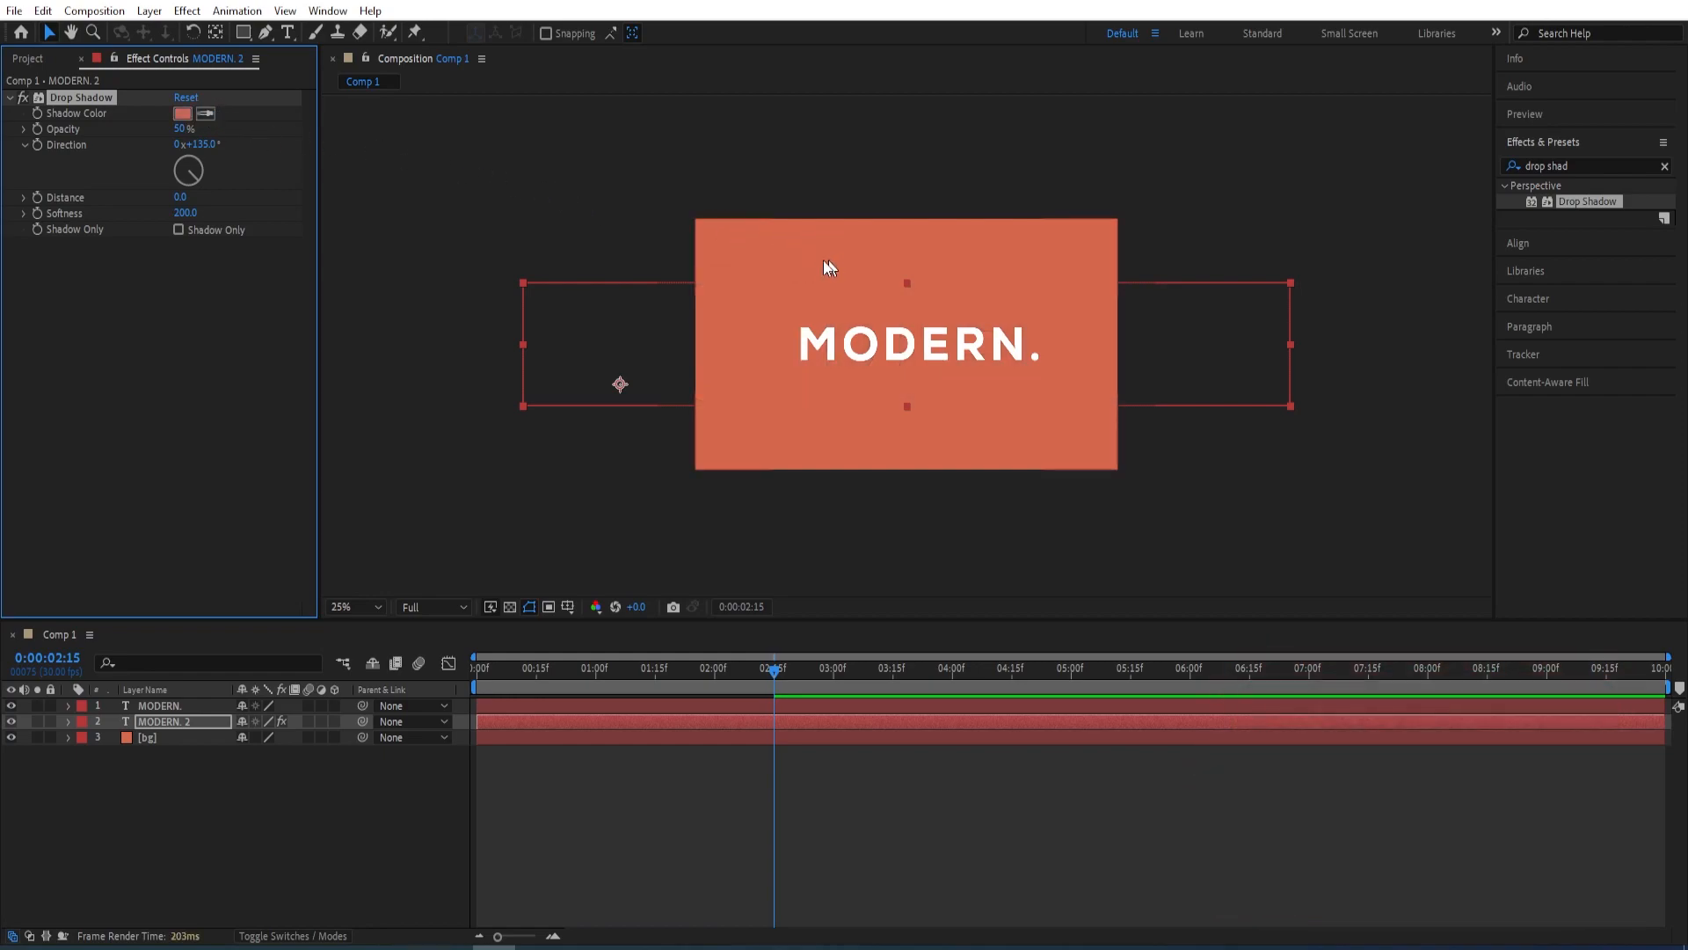
left_click(183, 114)
left_click_drag(1146, 424, 1183, 498)
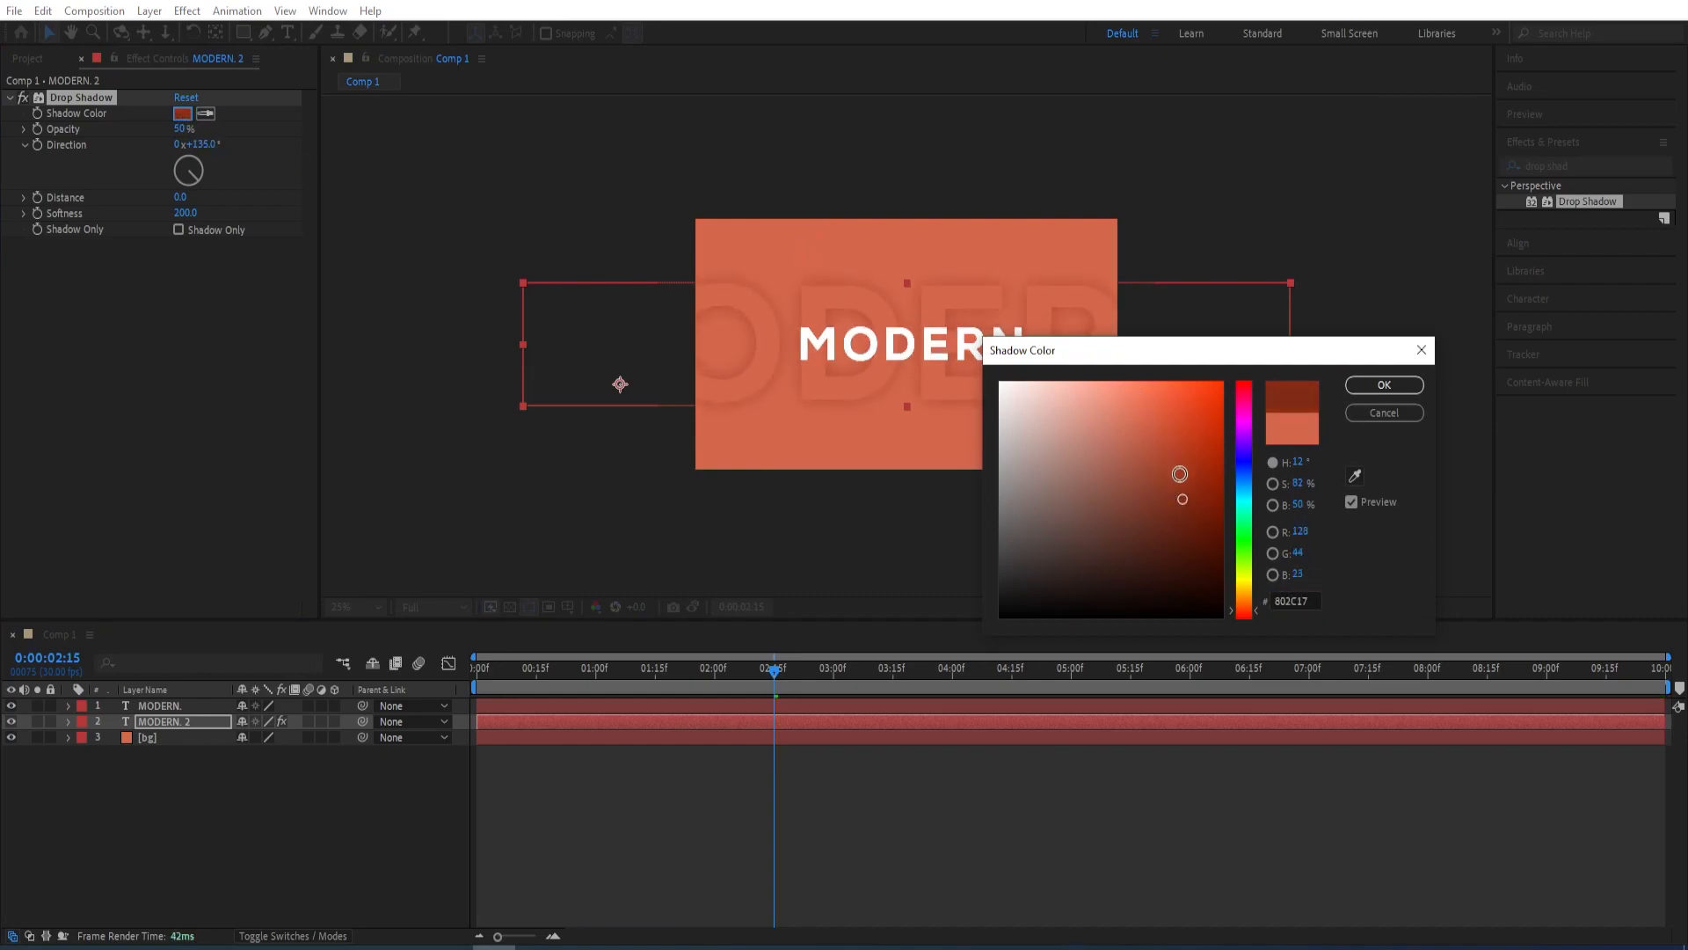
left_click(1383, 387)
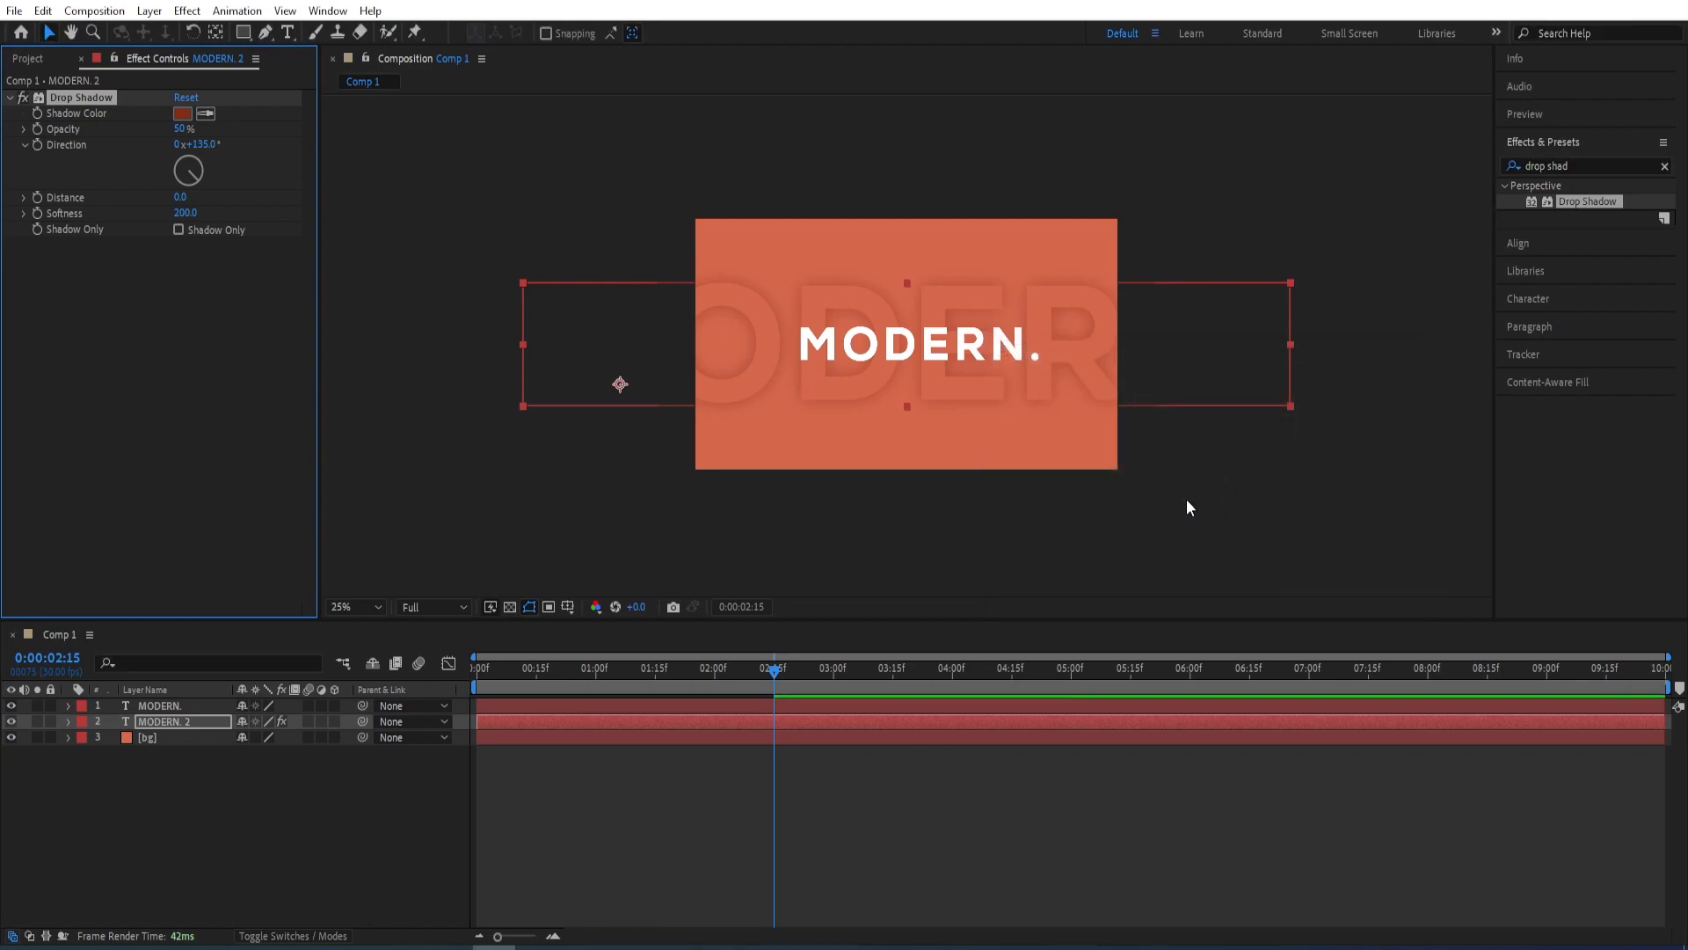
Preview the animation from the start, end the work area at about 3 seconds, and return the playhead to 0:00:00:00
left_click_drag(747, 684, 429, 704)
key("space")
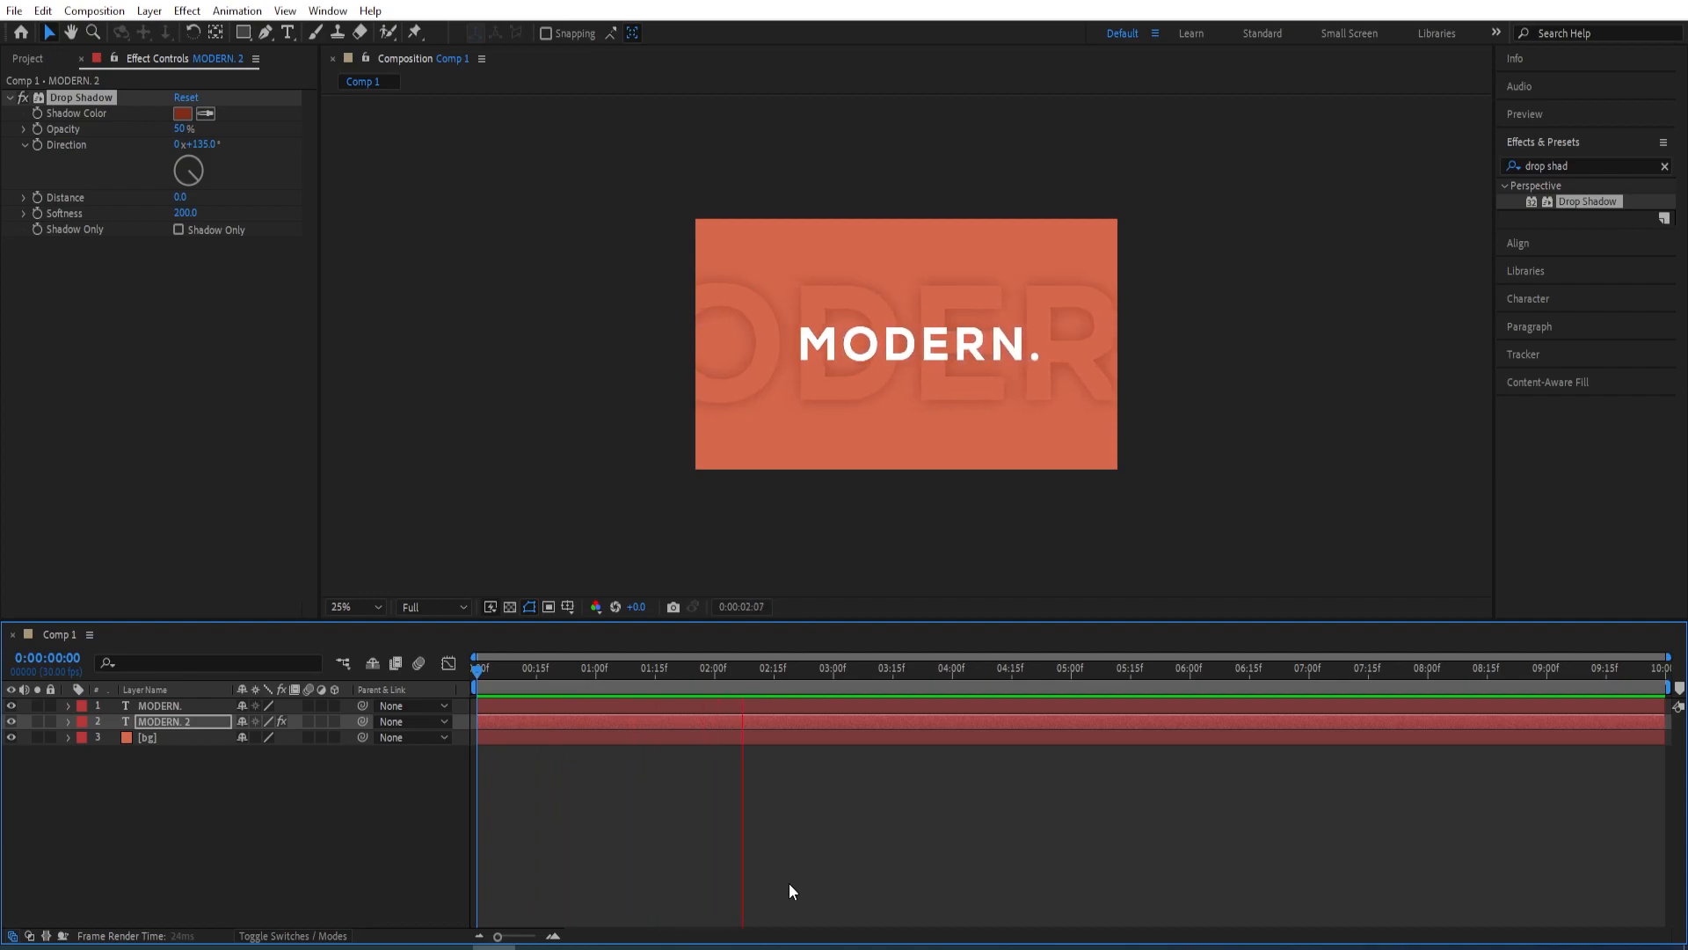
left_click(895, 670)
left_click_drag(895, 674, 408, 663)
key("n")
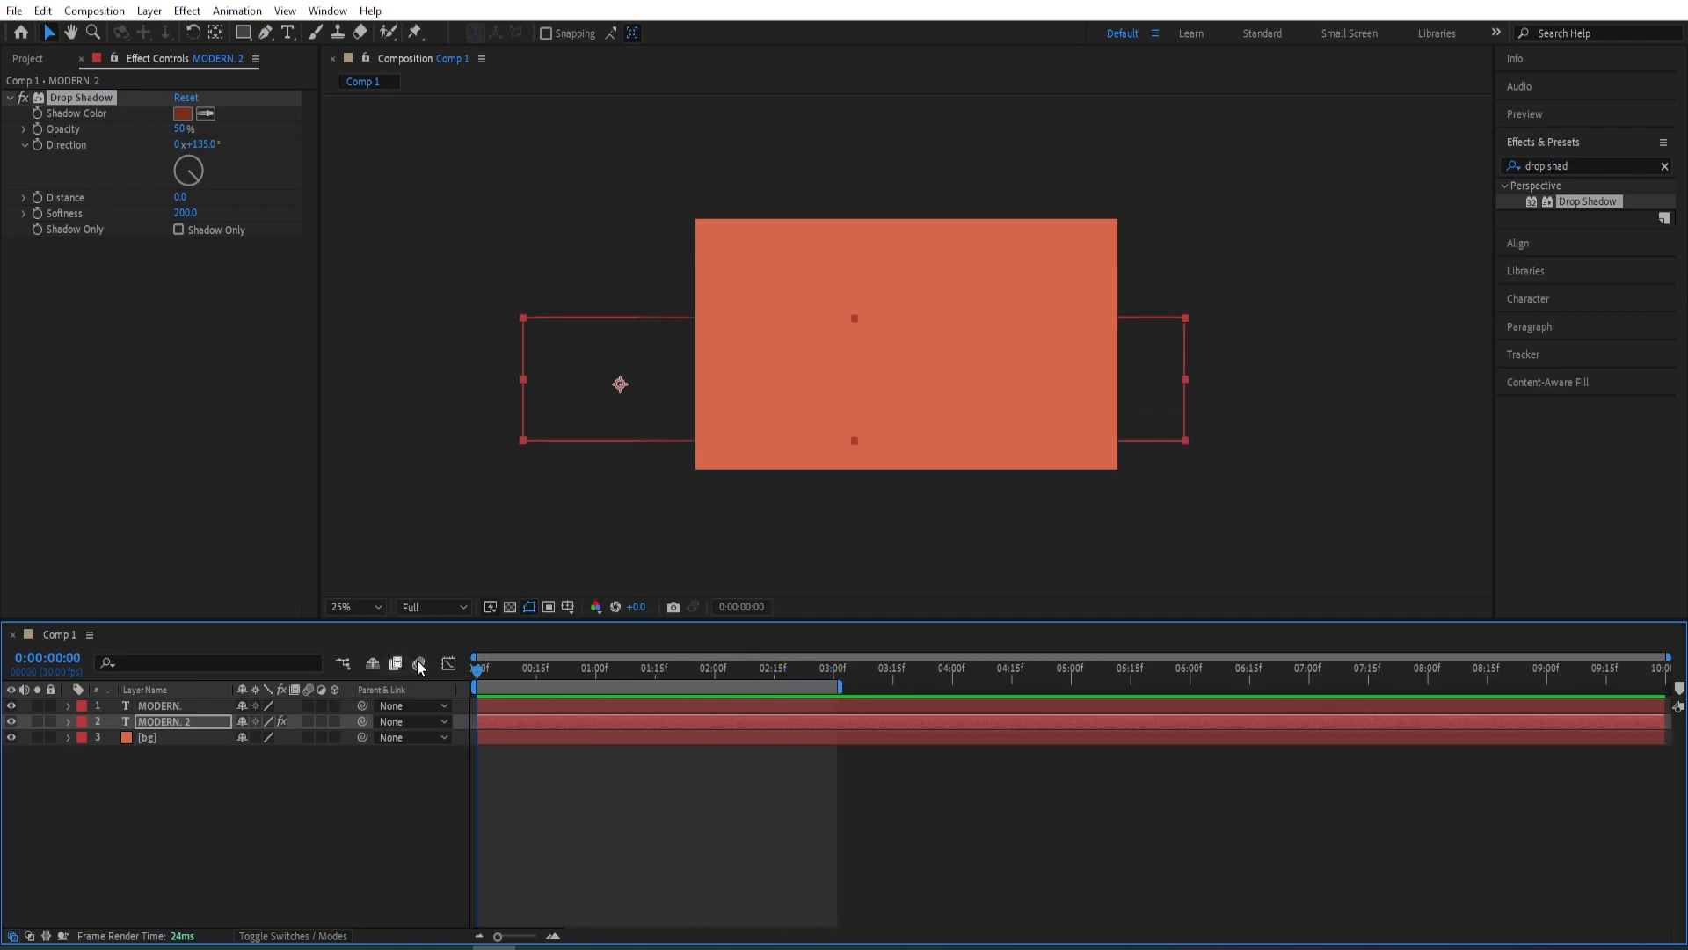
Fit the composition to its viewer, maximize the viewer and play the finished animation
left_click(380, 610)
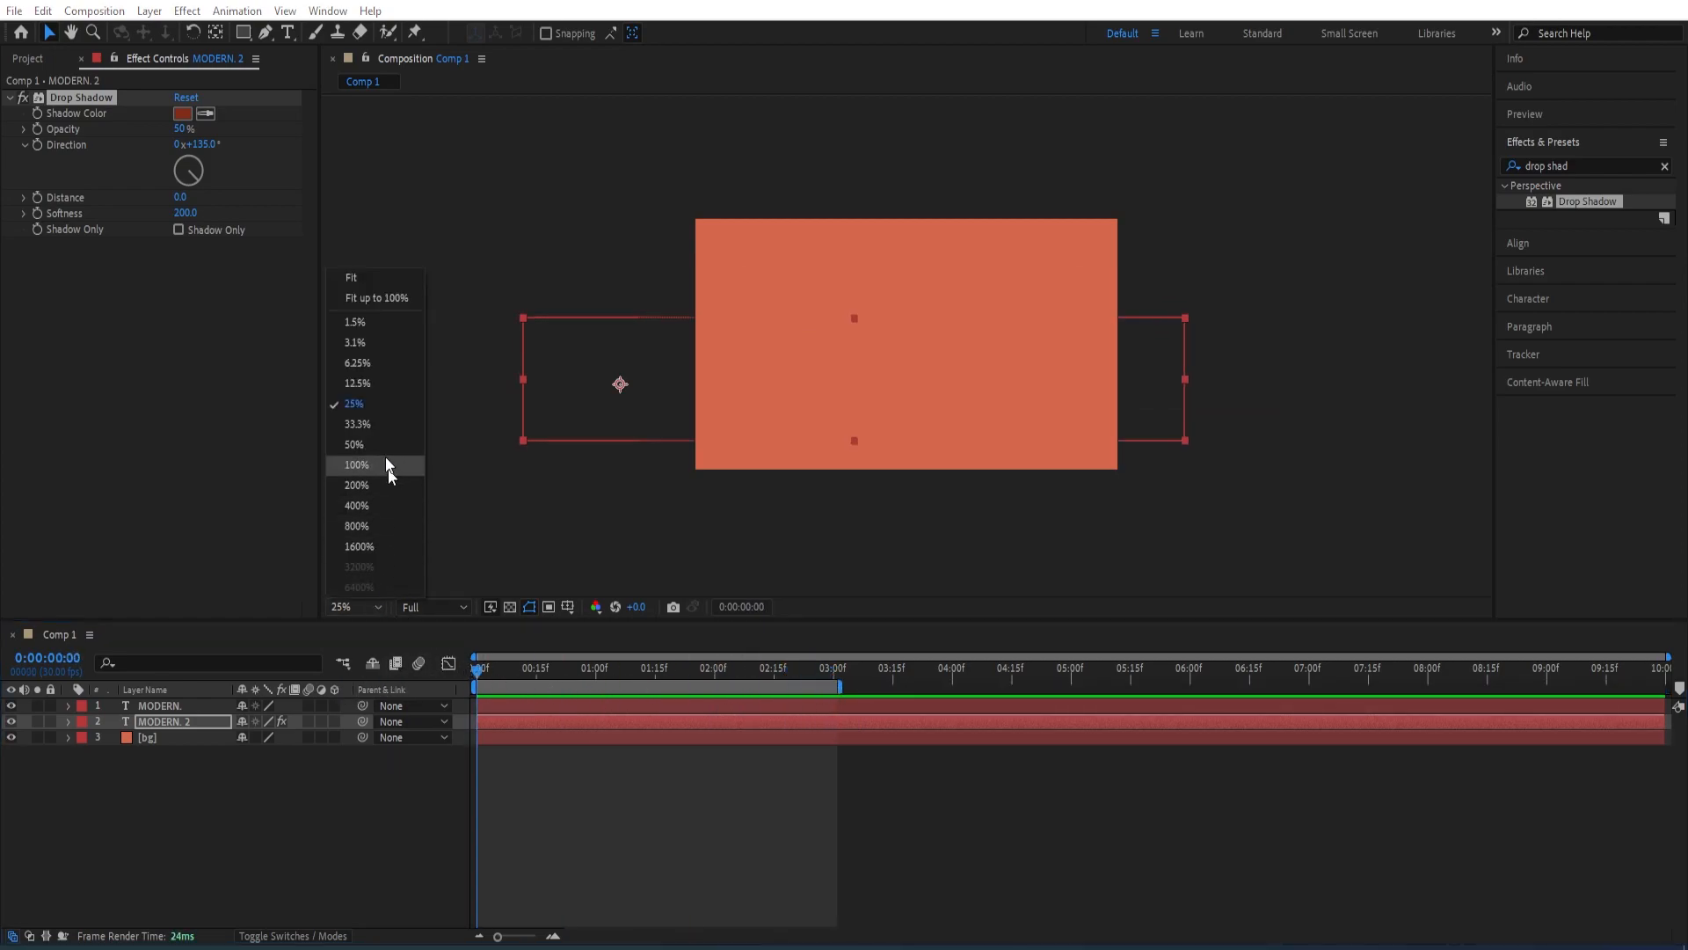
left_click(352, 283)
key("grave")
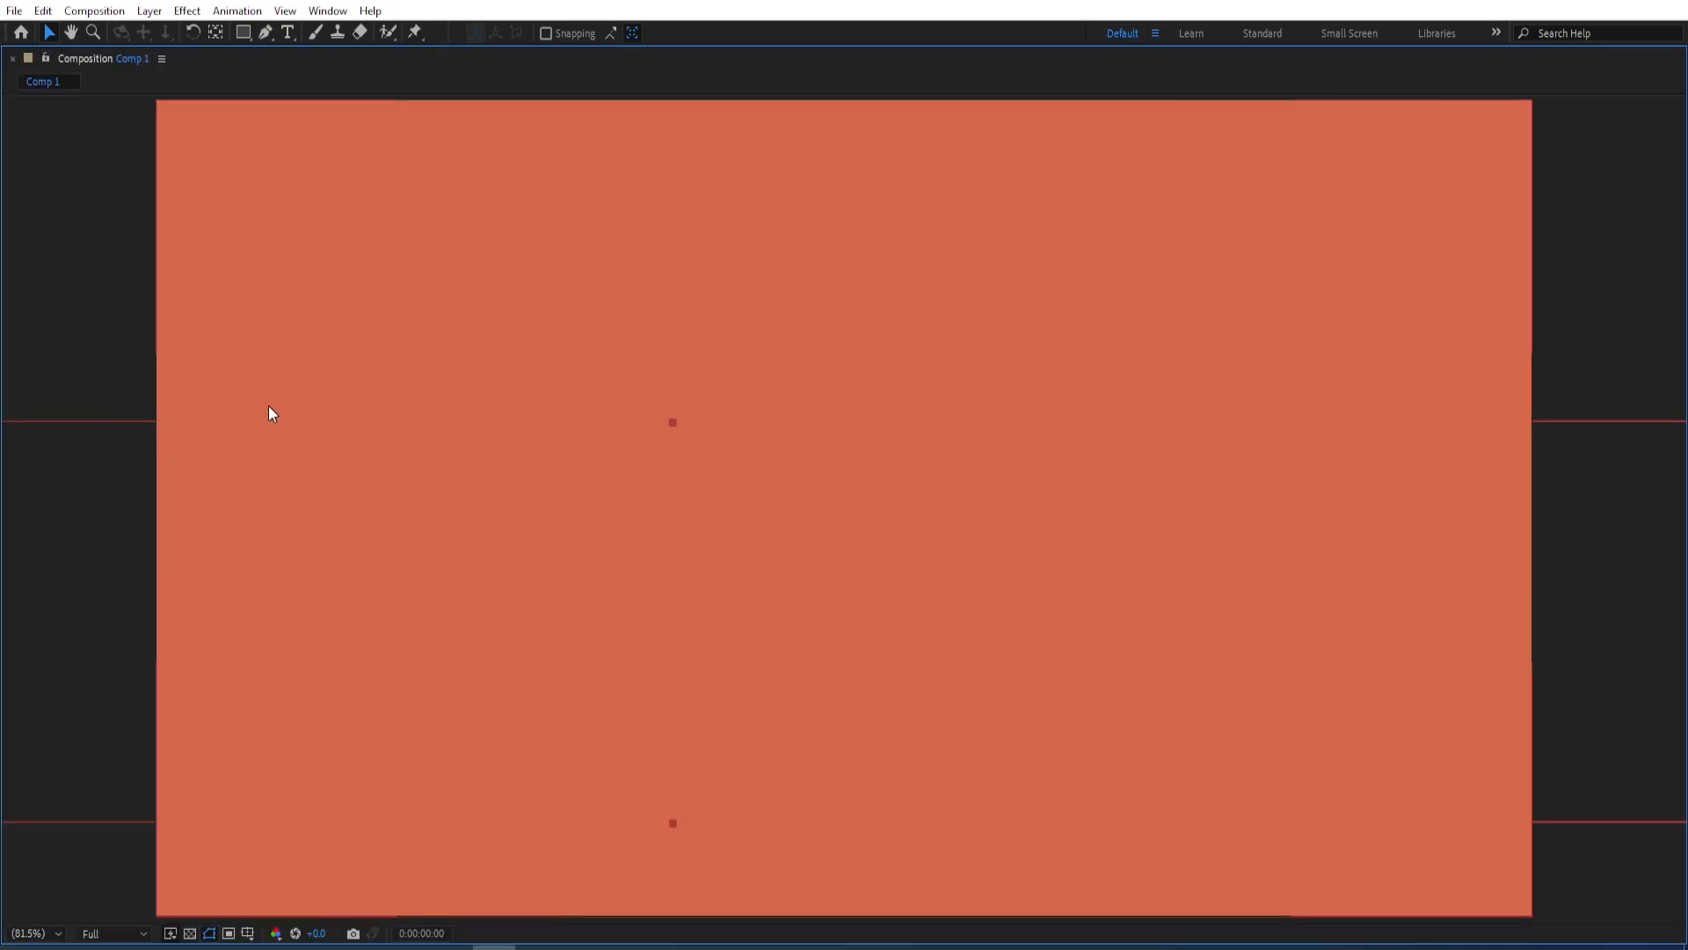
key("space")
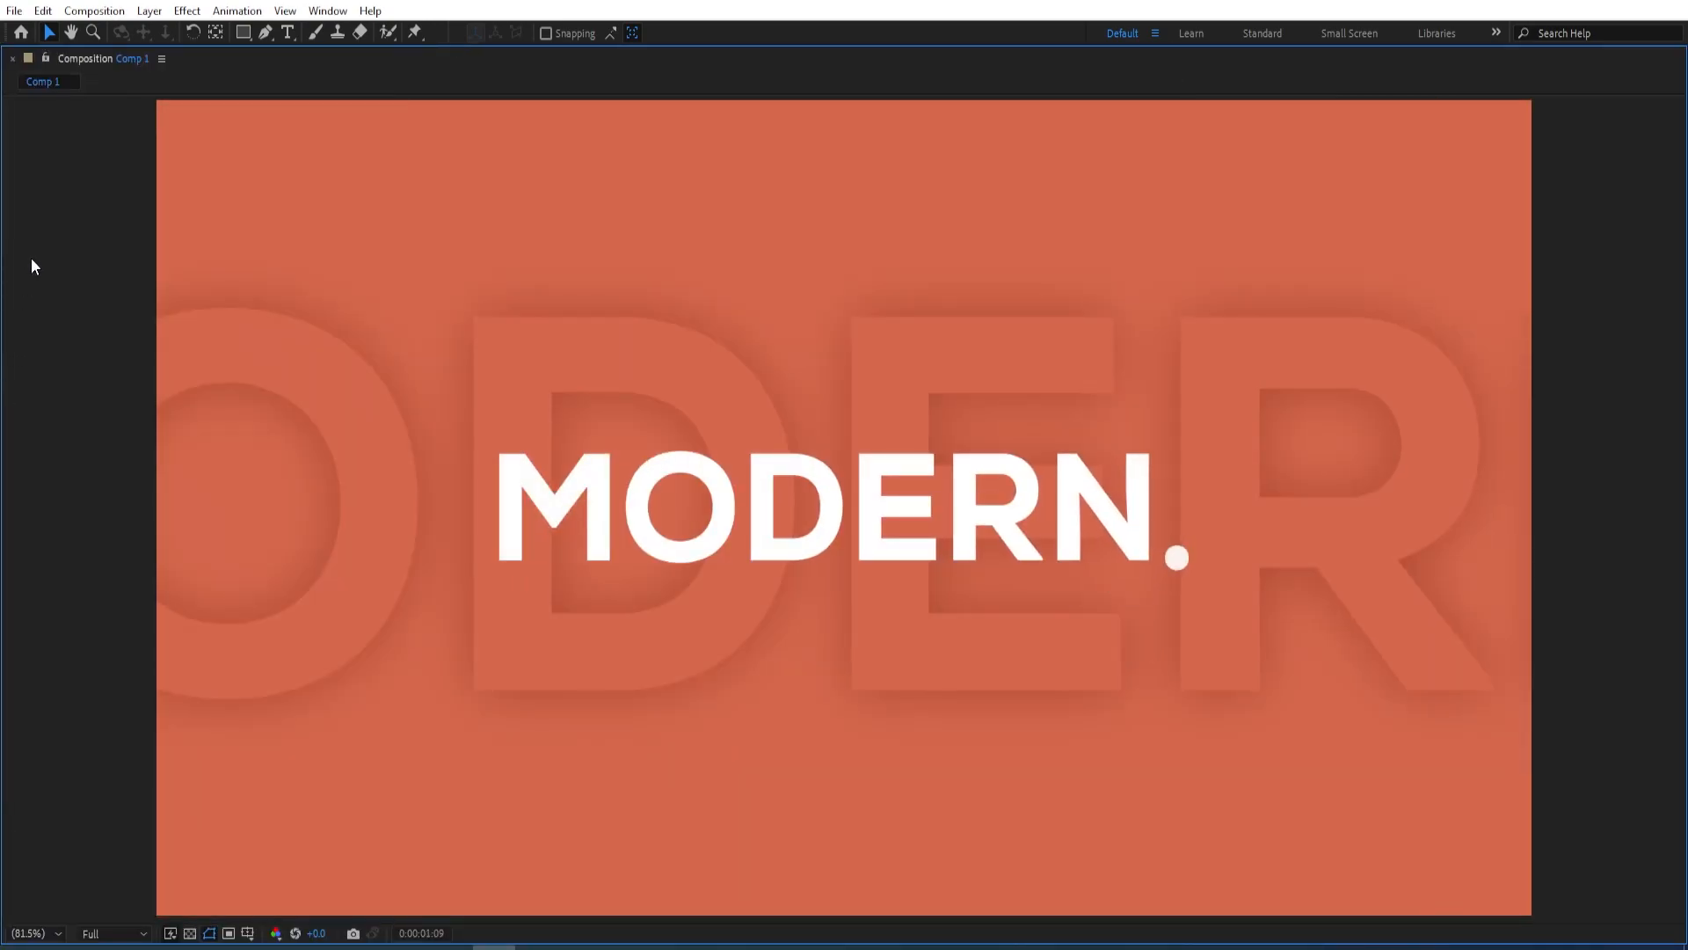